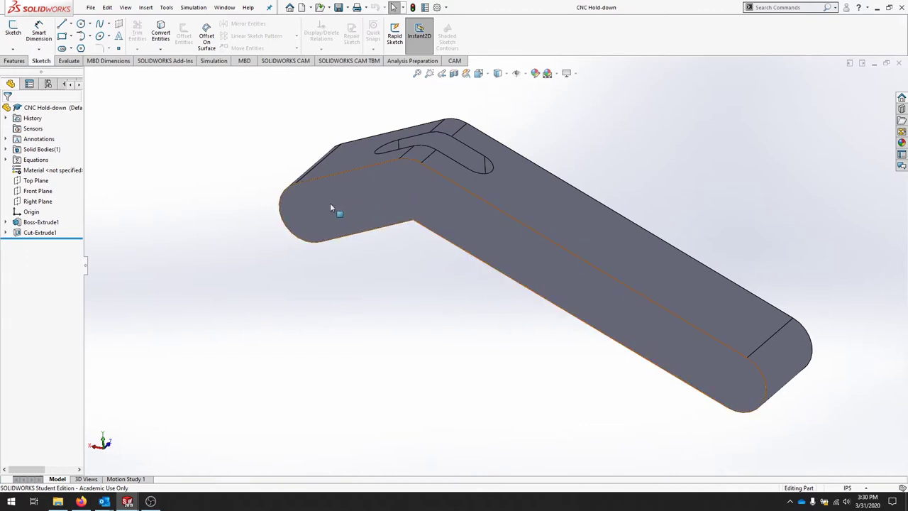
Orbit the bent arm to inspect its end, underside, top face and slot.
{"action": "mouse_move", "coordinate": [667, 349]}
{"action": "middle_mouse_down"}
{"action": "mouse_move", "coordinate": [763, 376]}
{"action": "mouse_move", "coordinate": [742, 432]}
{"action": "middle_mouse_up"}
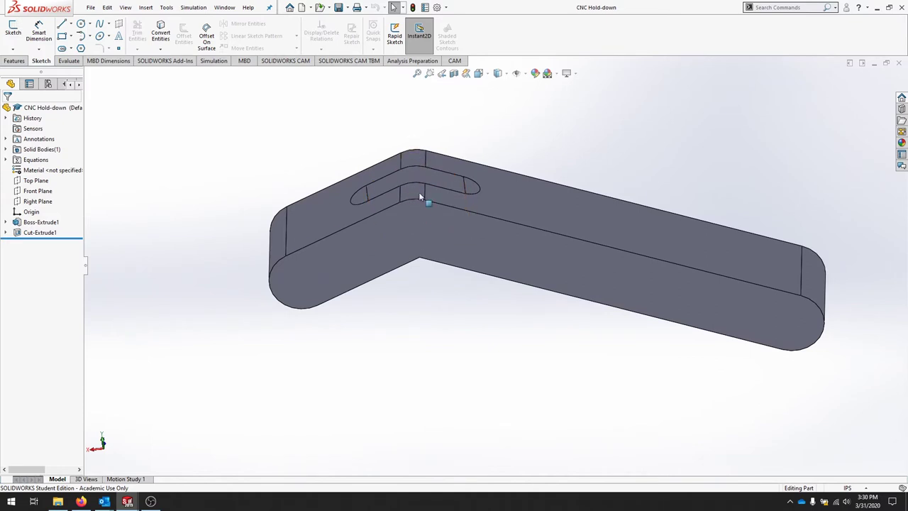
{"action": "mouse_move", "coordinate": [436, 274]}
{"action": "middle_mouse_down"}
{"action": "mouse_move", "coordinate": [740, 315]}
{"action": "mouse_move", "coordinate": [818, 201]}
{"action": "mouse_move", "coordinate": [837, 243]}
{"action": "mouse_move", "coordinate": [808, 336]}
{"action": "middle_mouse_up"}
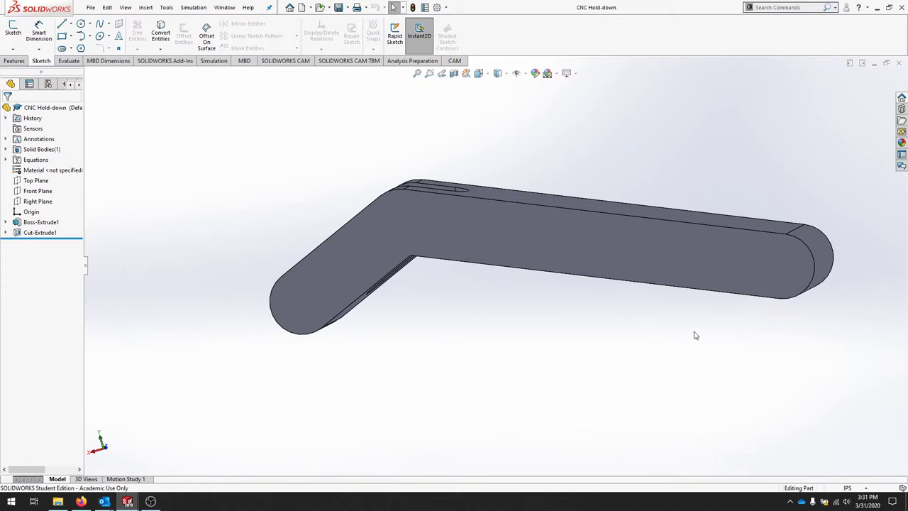
{"action": "mouse_move", "coordinate": [607, 320]}
{"action": "middle_mouse_down"}
{"action": "mouse_move", "coordinate": [663, 373]}
{"action": "mouse_move", "coordinate": [671, 458]}
{"action": "mouse_move", "coordinate": [510, 252]}
{"action": "middle_mouse_up"}
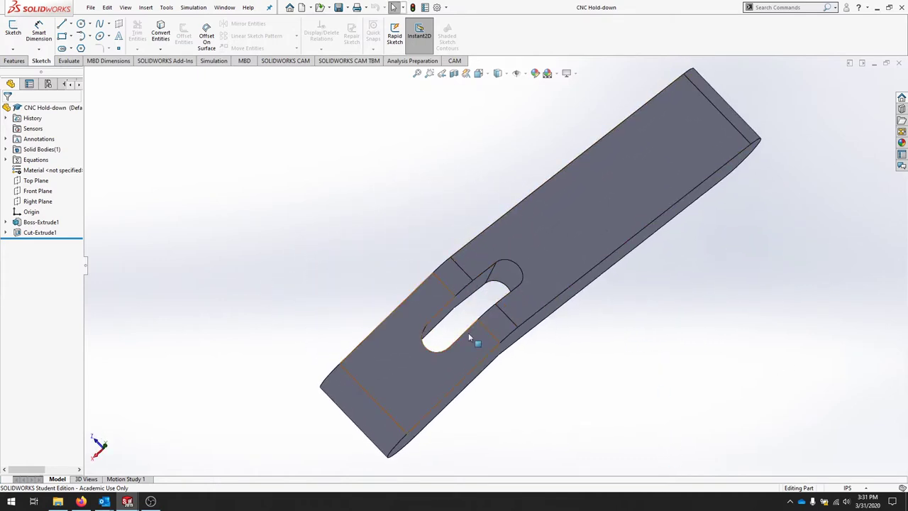
{"action": "mouse_move", "coordinate": [757, 359]}
{"action": "middle_mouse_down"}
{"action": "mouse_move", "coordinate": [717, 139]}
{"action": "mouse_move", "coordinate": [662, 229]}
{"action": "middle_mouse_up"}
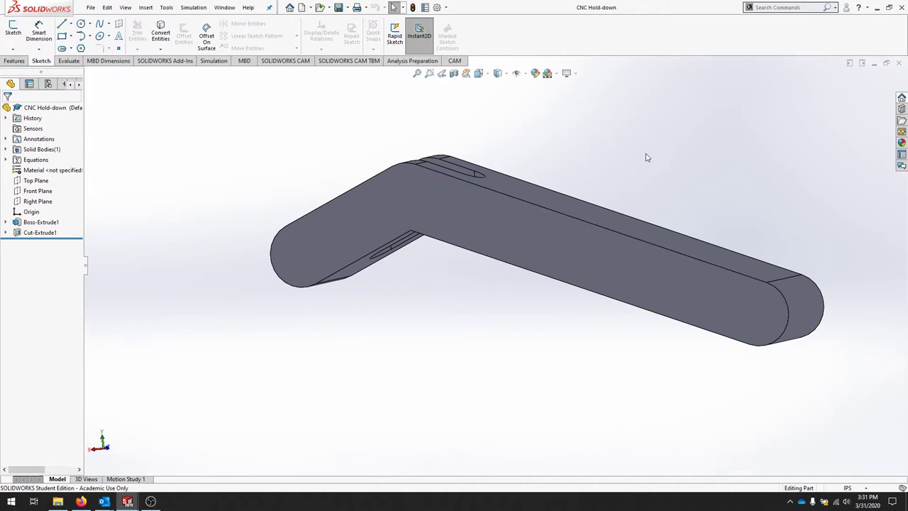
{"action": "middle_click_drag", "start_coordinate": [483, 116], "coordinate": [492, 170]}
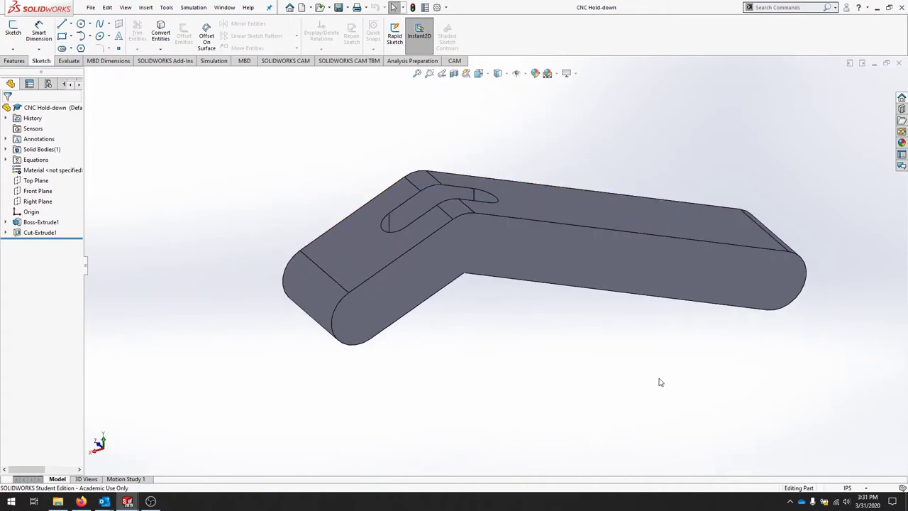
{"action": "middle_click_drag", "start_coordinate": [701, 395], "coordinate": [648, 375]}
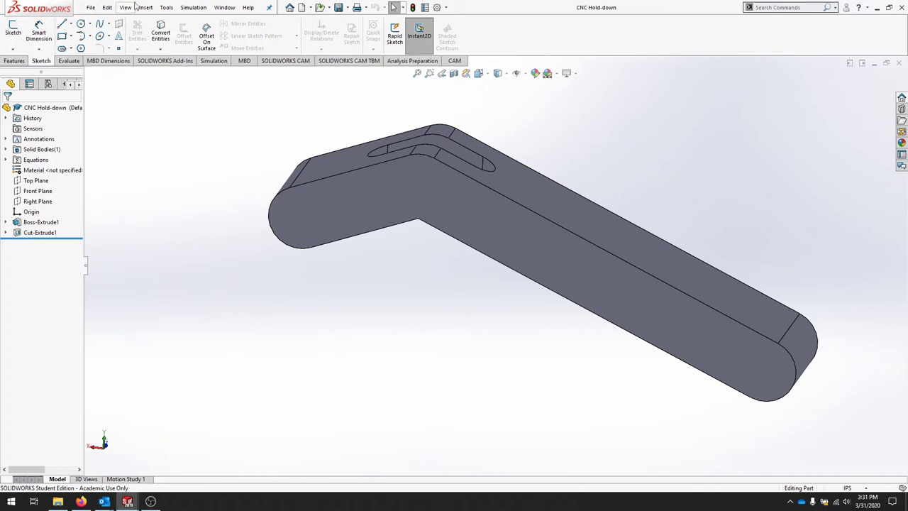
Open Tools > Equations and move it below the model to review slotLength, boltDia, angle and stockLength.
{"action": "left_click", "coordinate": [165, 8]}
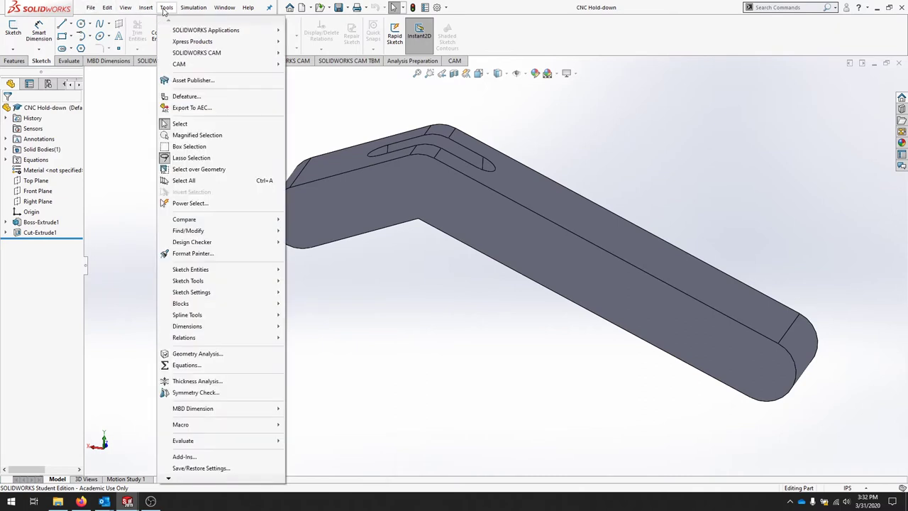
{"action": "left_click", "coordinate": [186, 365]}
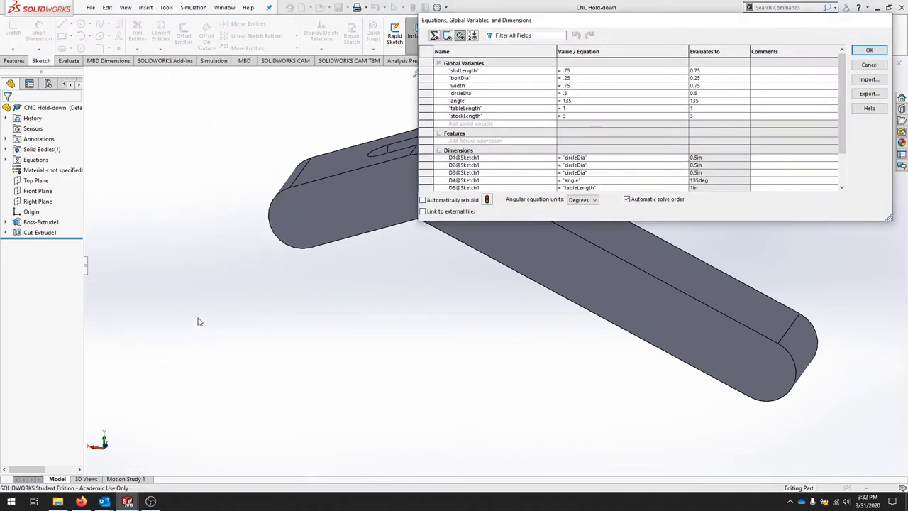
{"action": "mouse_move", "coordinate": [538, 25]}
{"action": "left_mouse_down"}
{"action": "mouse_move", "coordinate": [462, 345]}
{"action": "mouse_move", "coordinate": [506, 273]}
{"action": "mouse_move", "coordinate": [442, 263]}
{"action": "left_mouse_up"}
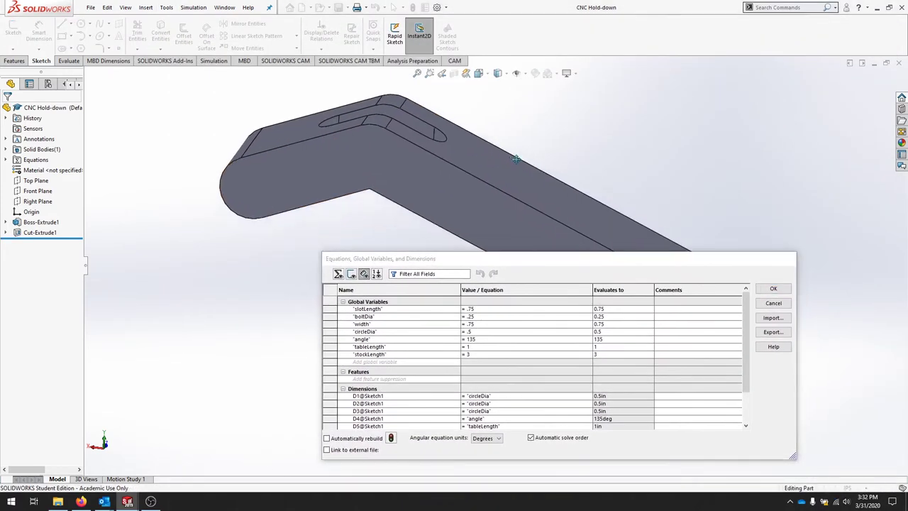
{"action": "mouse_move", "coordinate": [577, 193]}
{"action": "middle_mouse_down"}
{"action": "mouse_move", "coordinate": [472, 178]}
{"action": "mouse_move", "coordinate": [409, 137]}
{"action": "mouse_move", "coordinate": [494, 208]}
{"action": "mouse_move", "coordinate": [509, 178]}
{"action": "mouse_move", "coordinate": [568, 203]}
{"action": "mouse_move", "coordinate": [502, 242]}
{"action": "middle_mouse_up"}
{"action": "scroll", "coordinate": [495, 209], "scroll_direction": "up", "scroll_amount": 2}
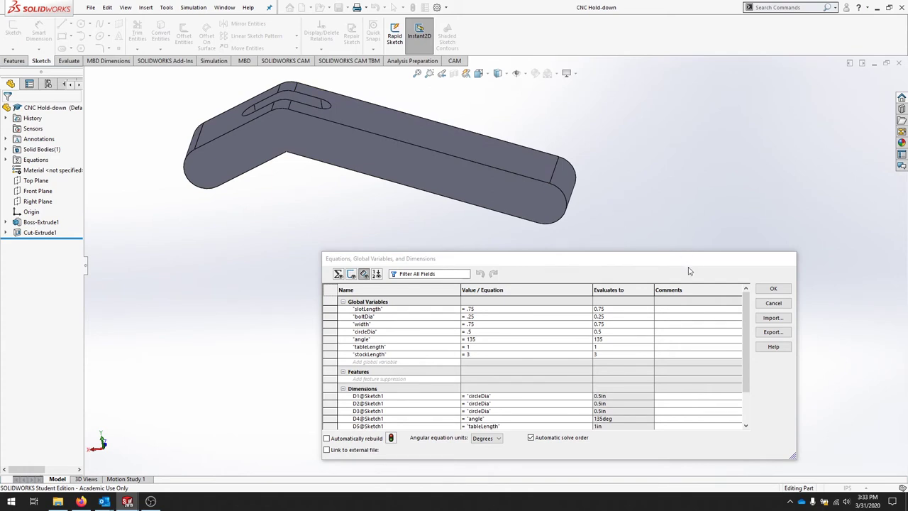
Close Equations, create a new part from the inch.123ANSI template and begin a sketch.
{"action": "left_click", "coordinate": [784, 290]}
{"action": "left_click", "coordinate": [91, 7]}
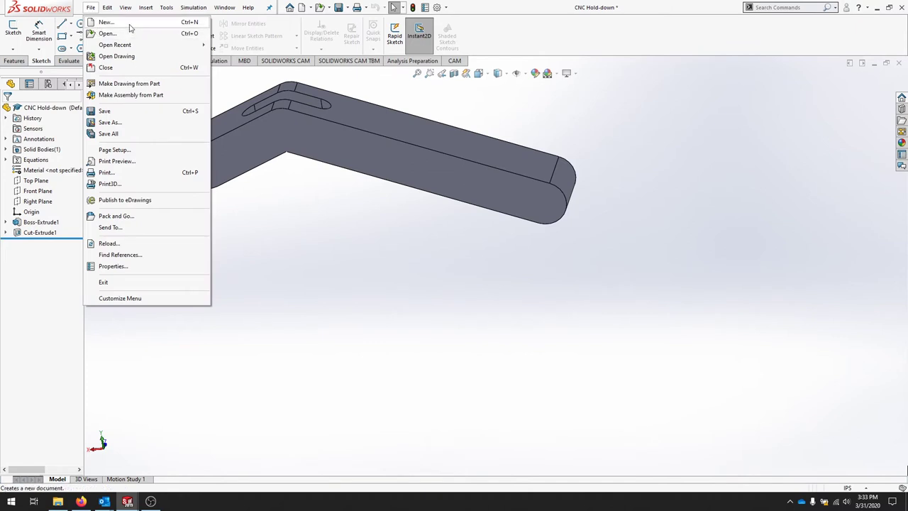
{"action": "left_click", "coordinate": [107, 22]}
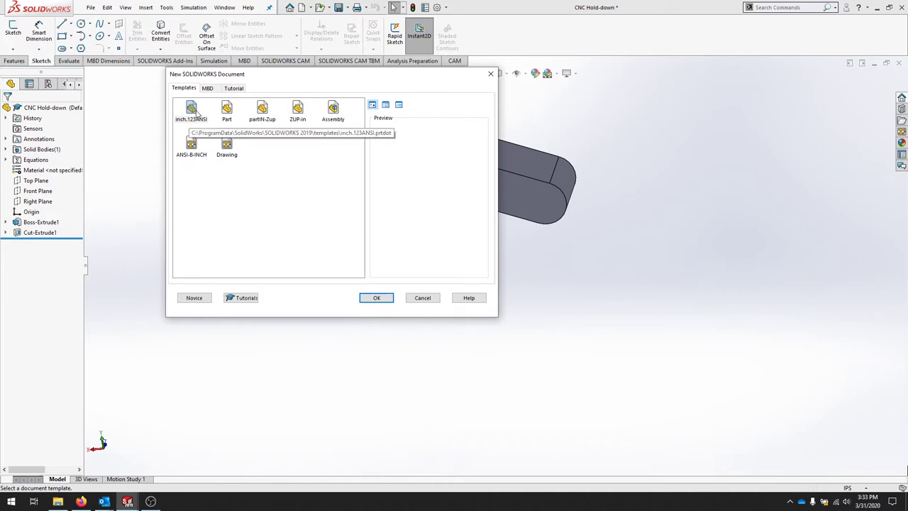
{"action": "double_click", "coordinate": [192, 109]}
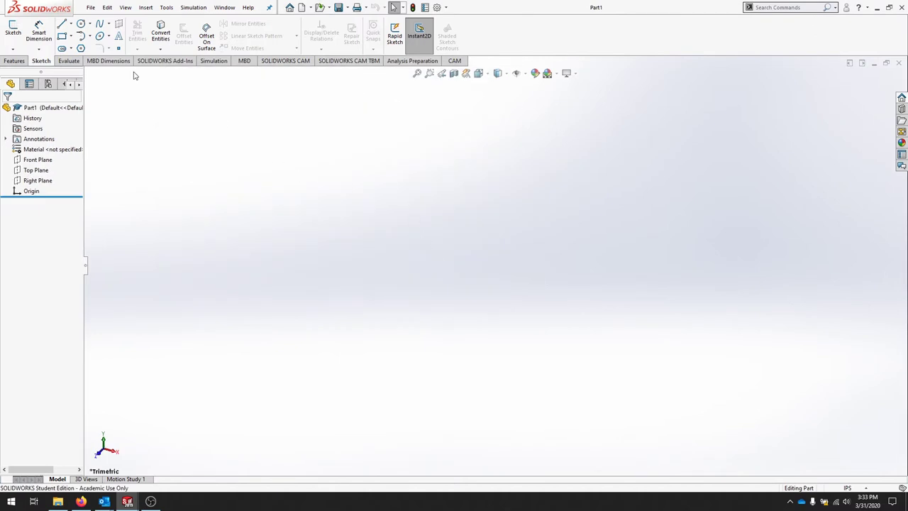
{"action": "left_click", "coordinate": [13, 30]}
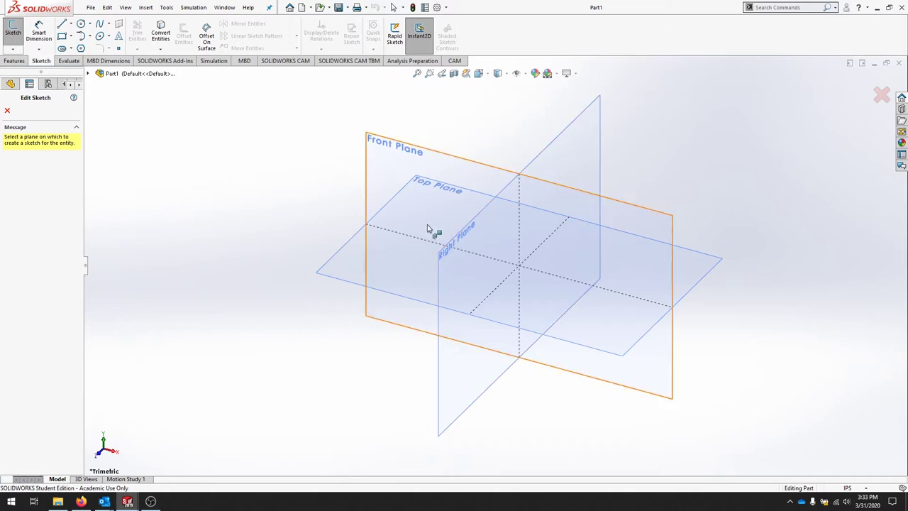
Sketch three circles on the Front Plane: left of, above and right of the origin.
{"action": "left_click", "coordinate": [386, 171]}
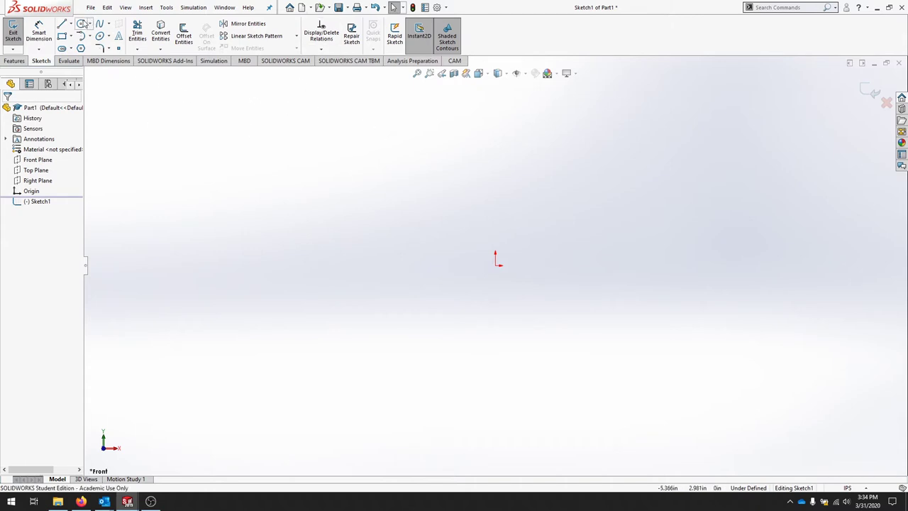
{"action": "left_click", "coordinate": [81, 23]}
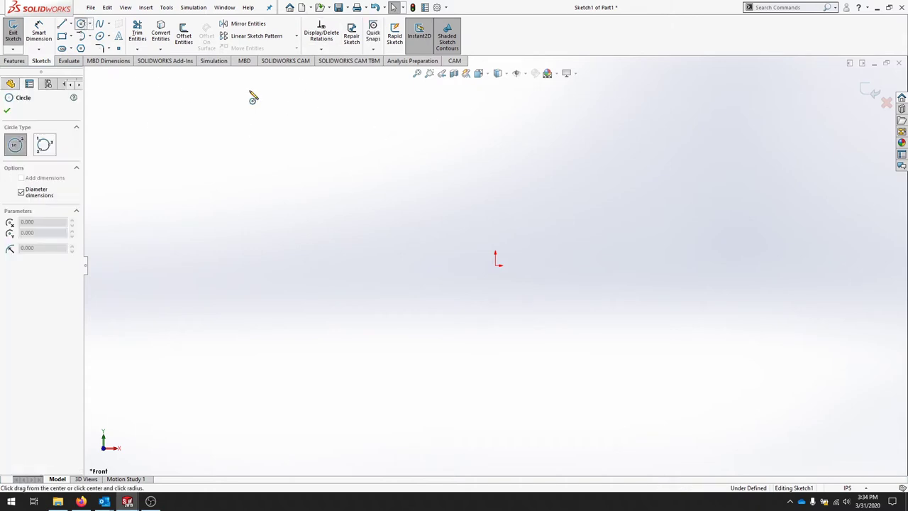
{"action": "left_click", "coordinate": [284, 239]}
{"action": "left_click", "coordinate": [306, 254]}
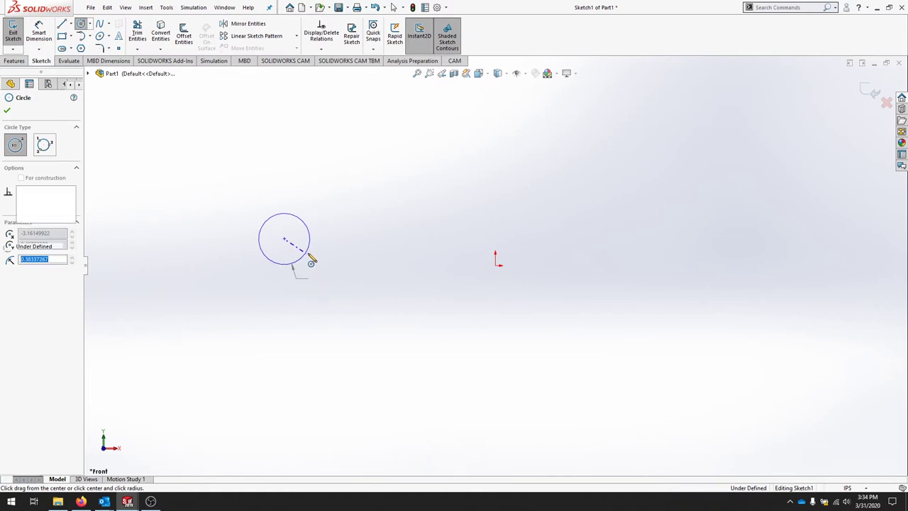
{"action": "left_click", "coordinate": [473, 163]}
{"action": "left_click", "coordinate": [496, 182]}
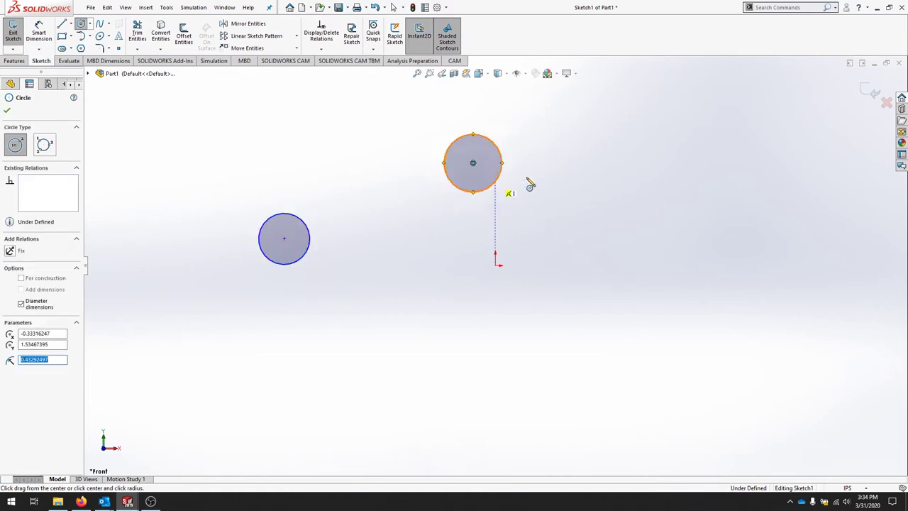
{"action": "left_click", "coordinate": [688, 264]}
{"action": "left_click", "coordinate": [710, 287]}
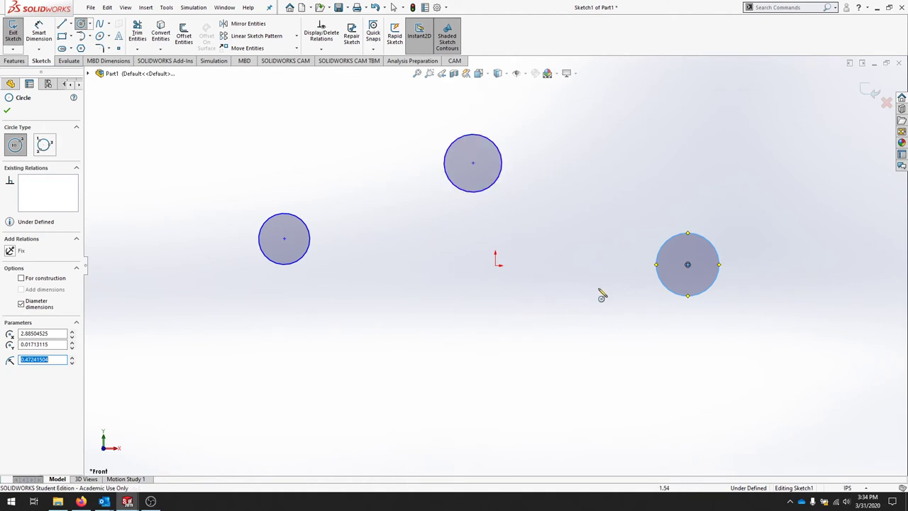
{"action": "left_click", "coordinate": [62, 37]}
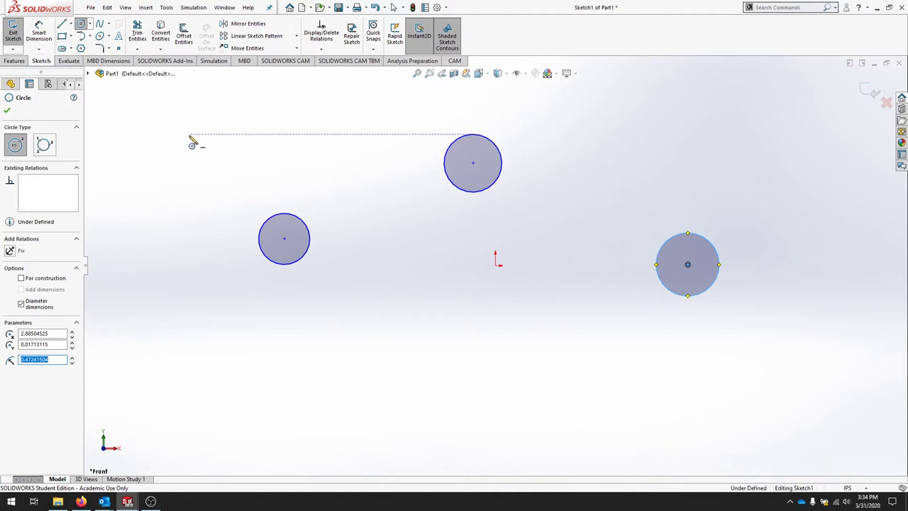
Make the top circle's centre coincident with the origin.
{"action": "left_click", "coordinate": [472, 162]}
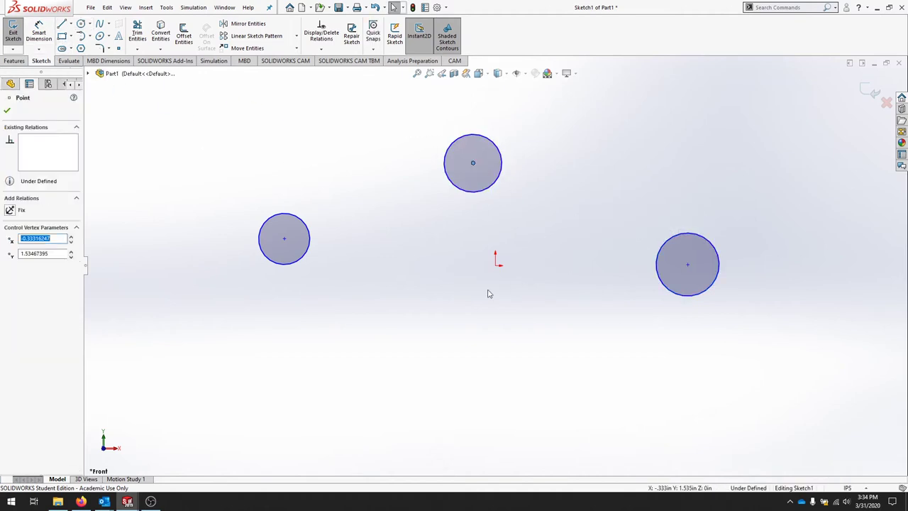
{"action": "left_click", "coordinate": [496, 265], "text": "ctrl"}
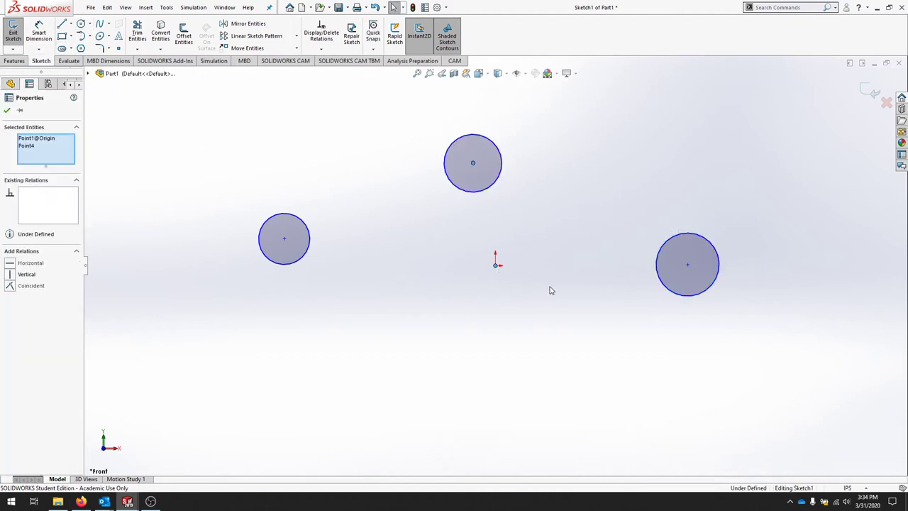
{"action": "left_click", "coordinate": [11, 287]}
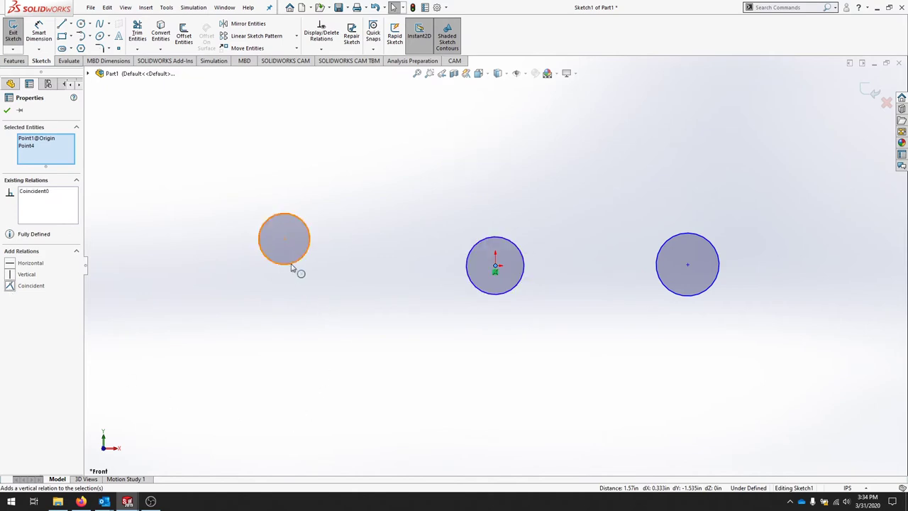
Drag the left circle down and the right circle further down and right.
{"action": "left_click_drag", "start_coordinate": [299, 262], "coordinate": [301, 268]}
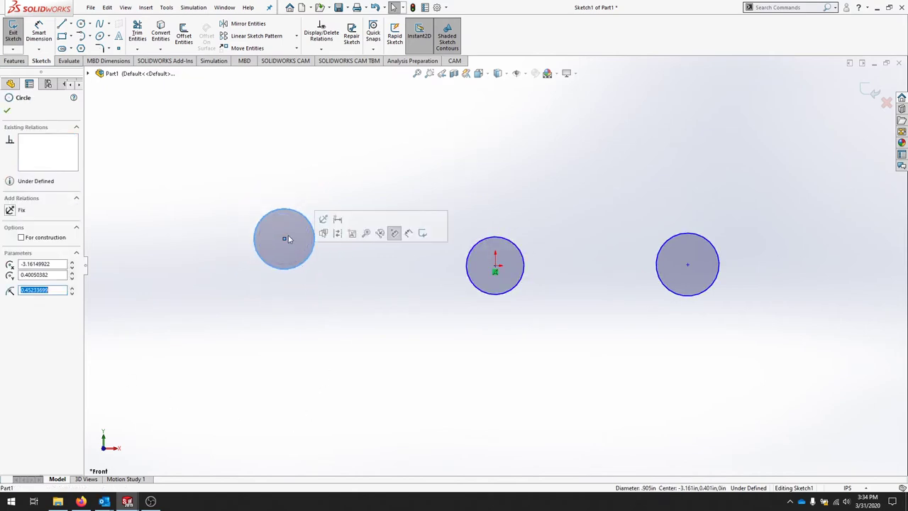
{"action": "left_click_drag", "start_coordinate": [284, 238], "coordinate": [290, 320]}
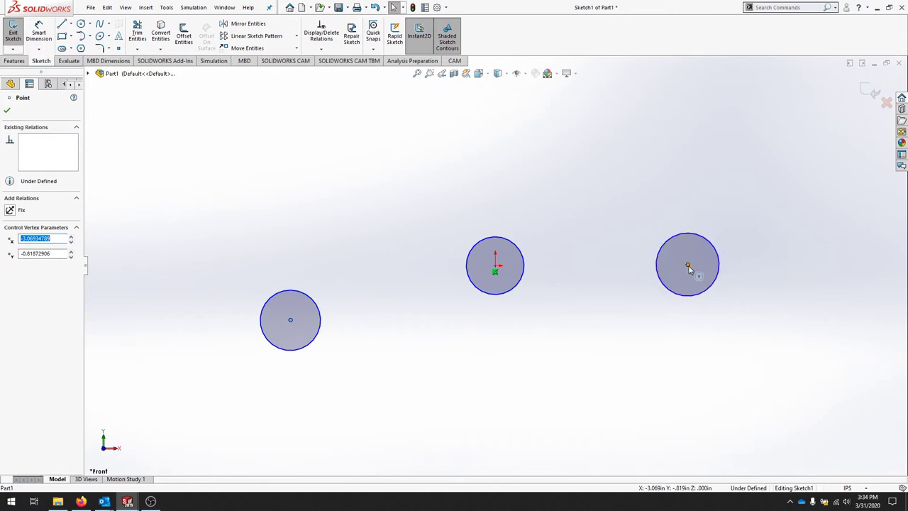
{"action": "left_click_drag", "start_coordinate": [688, 264], "coordinate": [837, 349]}
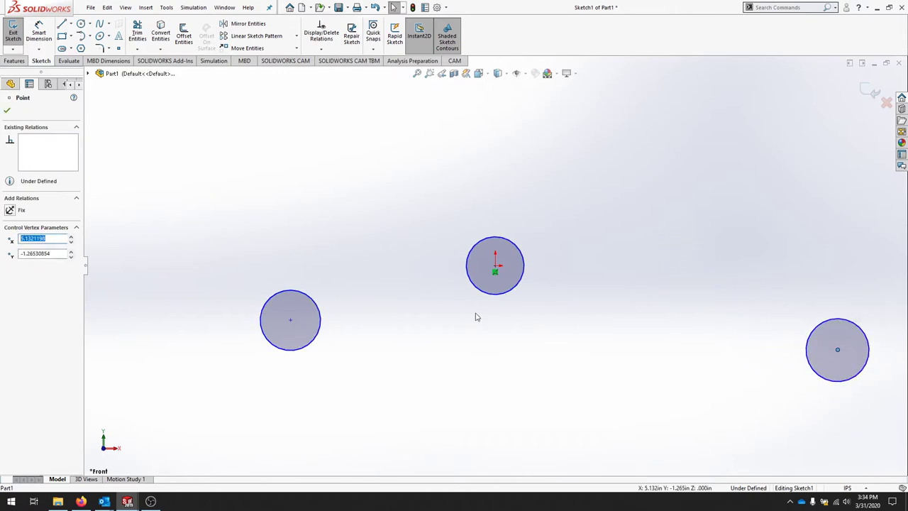
{"action": "left_click", "coordinate": [62, 24]}
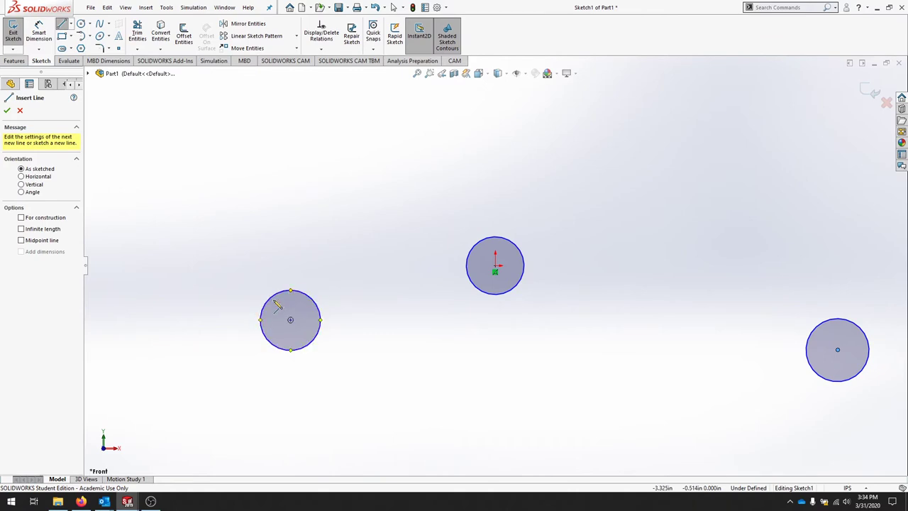
Draw tangent lines across the tops: left to middle circle, then middle to right circle.
{"action": "left_click", "coordinate": [290, 290]}
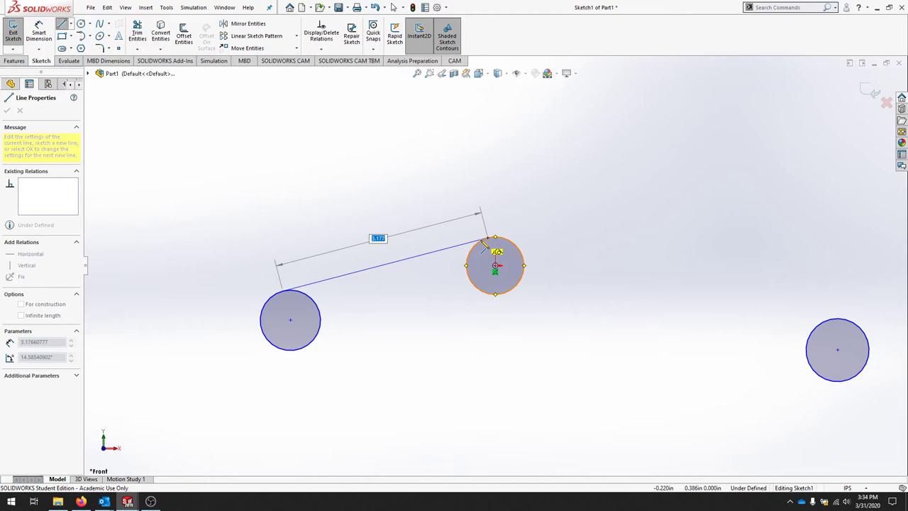
{"action": "left_click", "coordinate": [485, 239]}
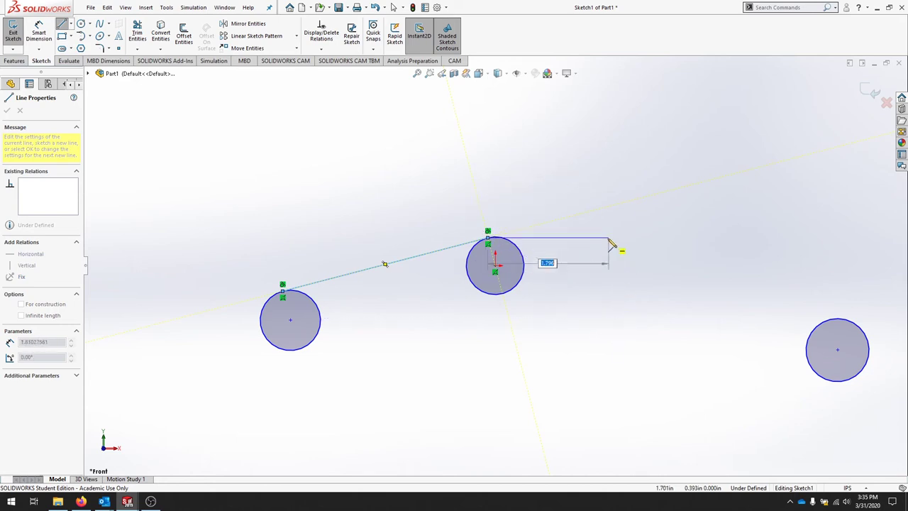
{"action": "key", "text": "Escape"}
{"action": "key", "text": "Escape"}
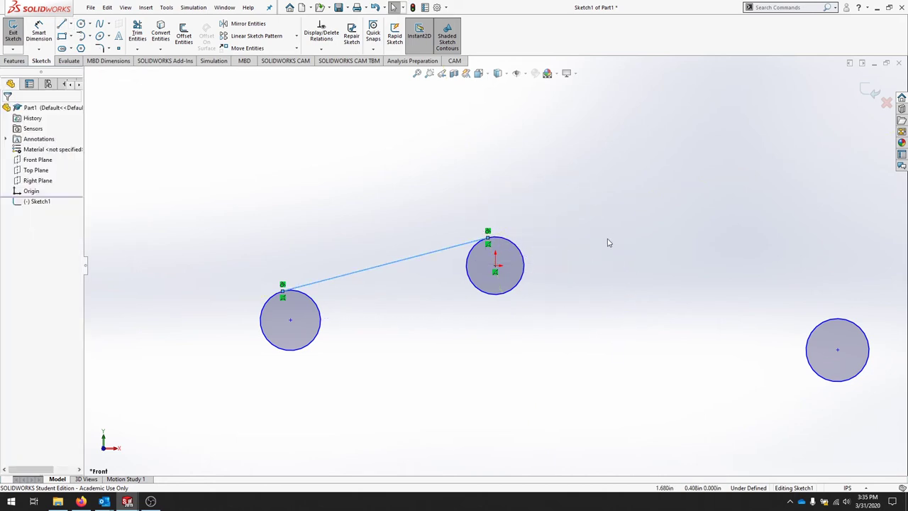
{"action": "key", "text": "l"}
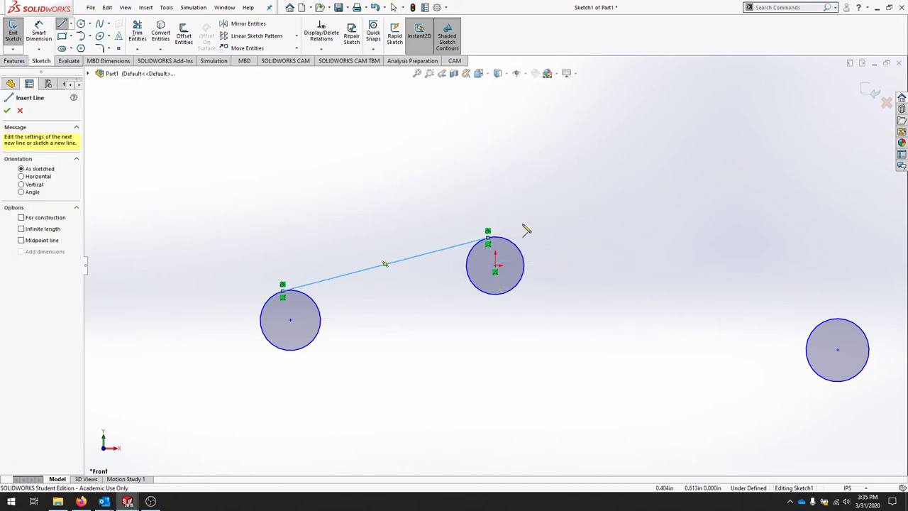
{"action": "left_click", "coordinate": [520, 249]}
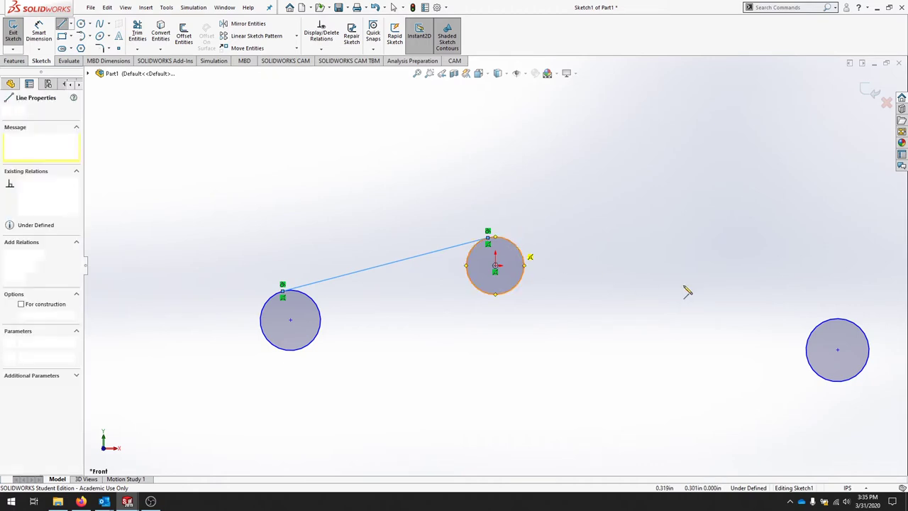
{"action": "left_click", "coordinate": [857, 328]}
{"action": "key", "text": "Escape"}
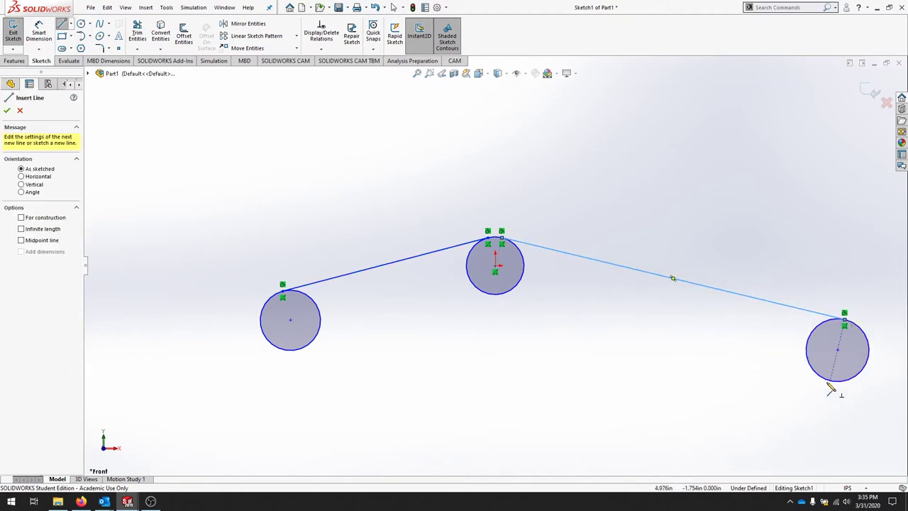
Draw bottom tangent lines from right to middle and middle to left, then enlarge the left circle.
{"action": "left_click", "coordinate": [819, 380]}
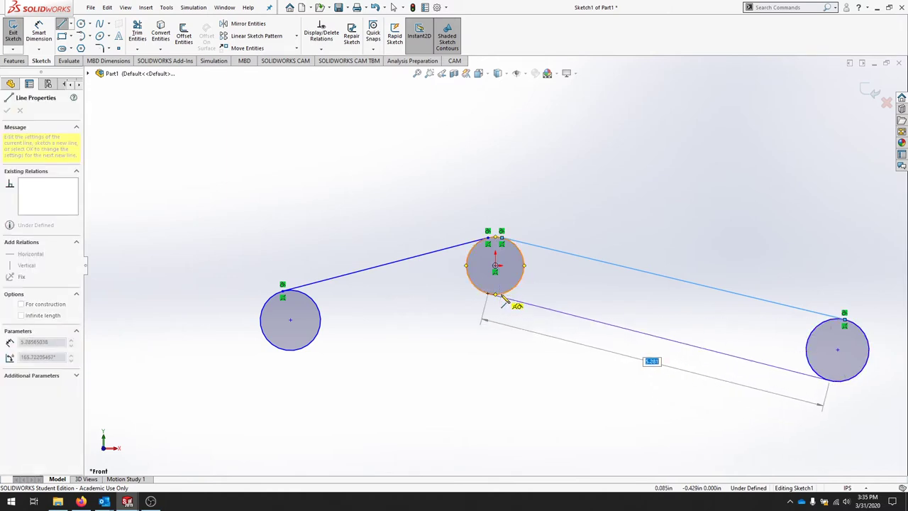
{"action": "left_click", "coordinate": [501, 297]}
{"action": "key", "text": "Escape"}
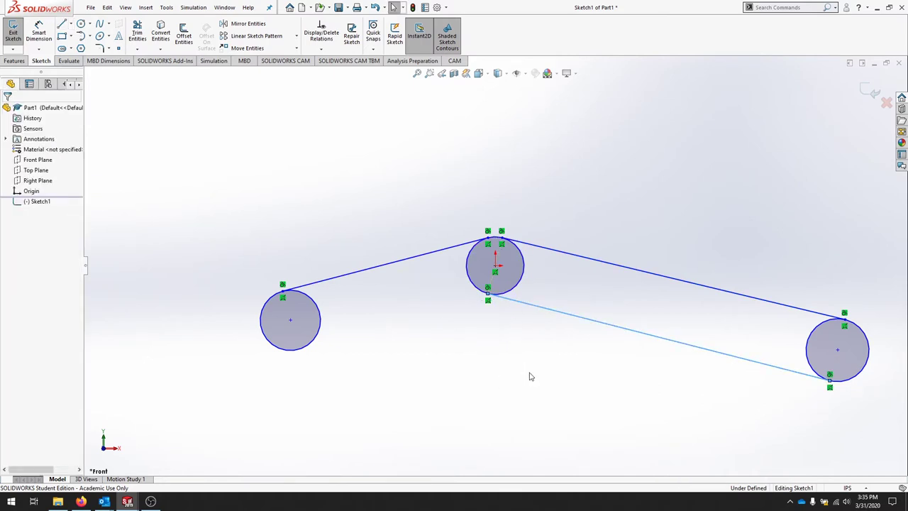
{"action": "key", "text": "l"}
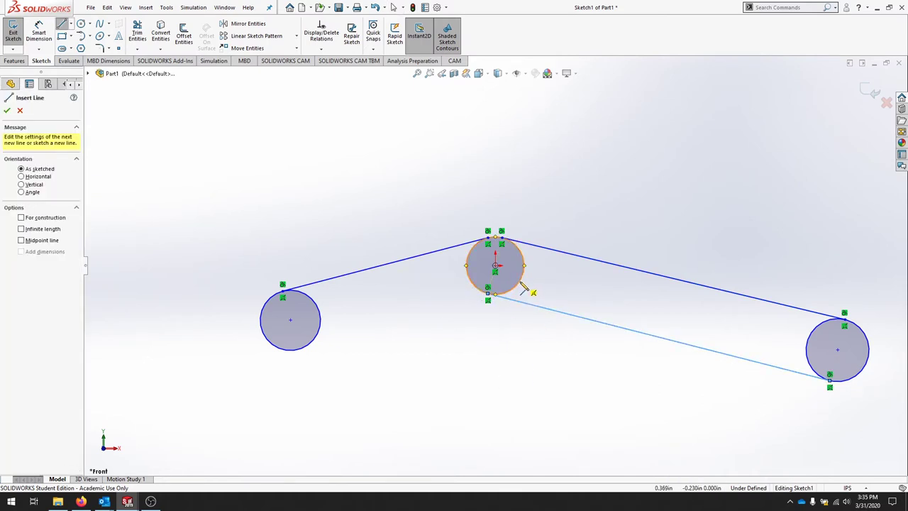
{"action": "left_click", "coordinate": [489, 294]}
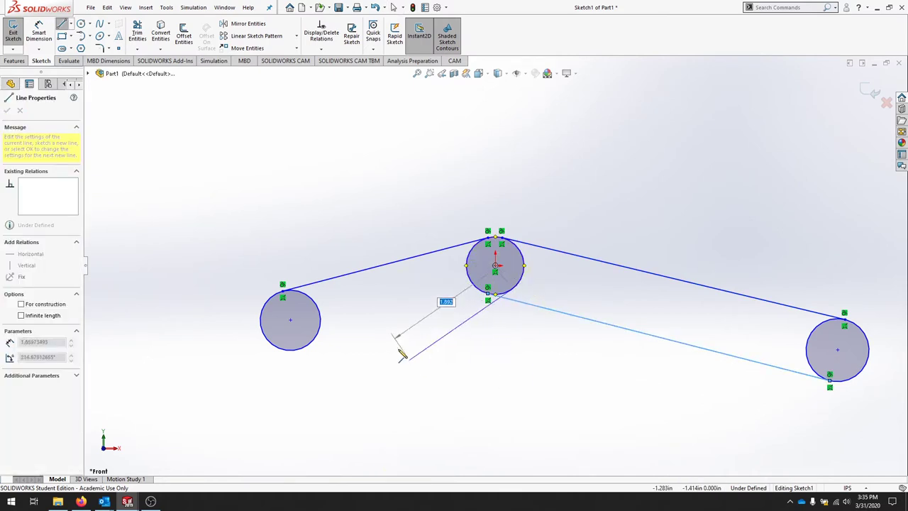
{"action": "left_click", "coordinate": [307, 353]}
{"action": "key", "text": "Escape"}
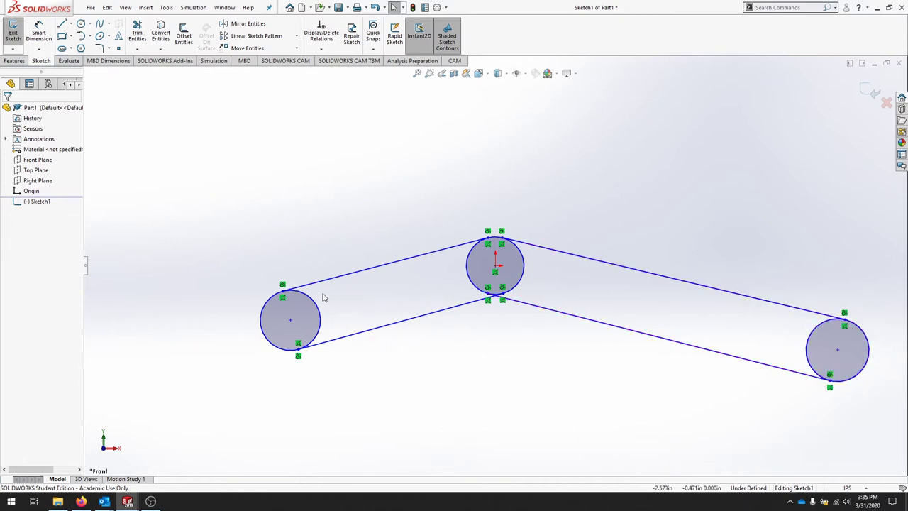
{"action": "left_click_drag", "start_coordinate": [289, 324], "coordinate": [289, 329]}
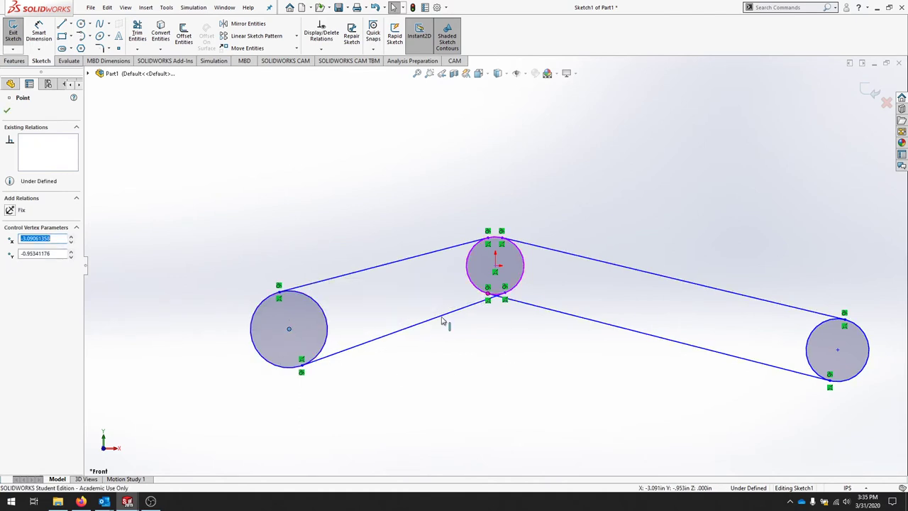
Make the left circle's radius equal to the middle circle's.
{"action": "left_click", "coordinate": [330, 320]}
{"action": "left_click", "coordinate": [468, 248], "text": "ctrl"}
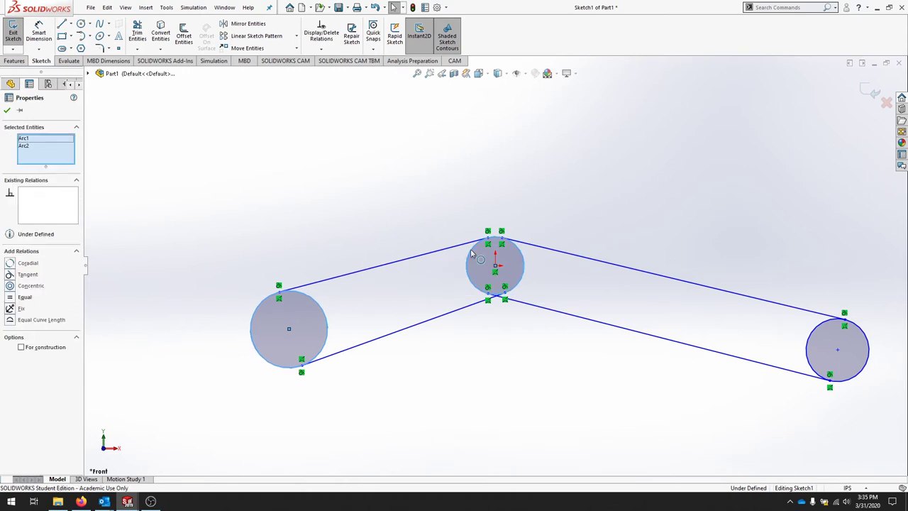
{"action": "left_click", "coordinate": [10, 298]}
{"action": "key", "text": "Escape"}
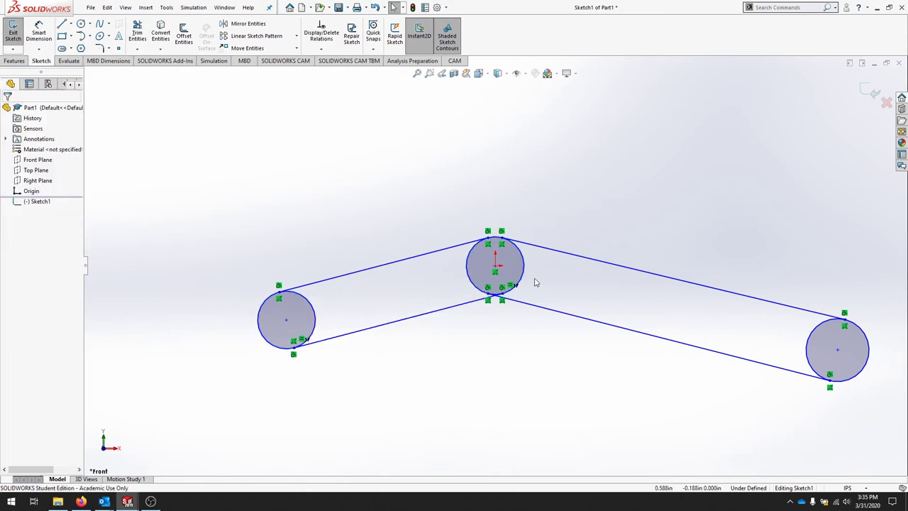
Make the right circle's radius equal to the middle circle's, then zoom to check the sketch.
{"action": "left_click", "coordinate": [525, 277]}
{"action": "left_click", "coordinate": [814, 338], "text": "ctrl"}
{"action": "left_click", "coordinate": [14, 298]}
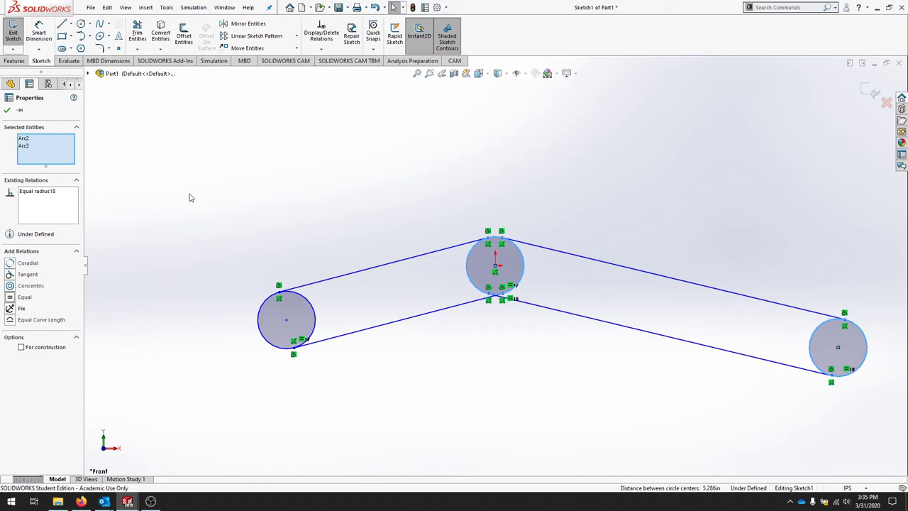
{"action": "scroll", "coordinate": [496, 302], "scroll_direction": "down", "scroll_amount": 2}
{"action": "scroll", "coordinate": [497, 304], "scroll_direction": "down", "scroll_amount": 3}
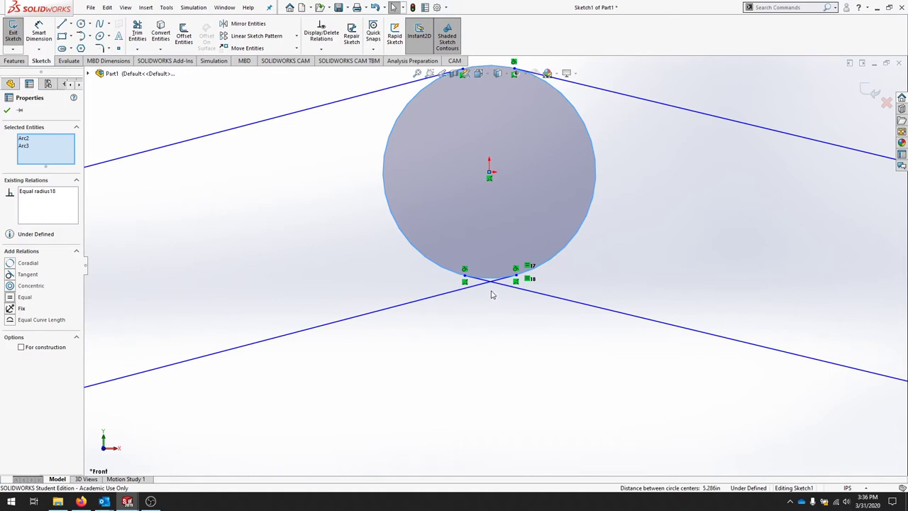
{"action": "scroll", "coordinate": [495, 335], "scroll_direction": "up", "scroll_amount": 4}
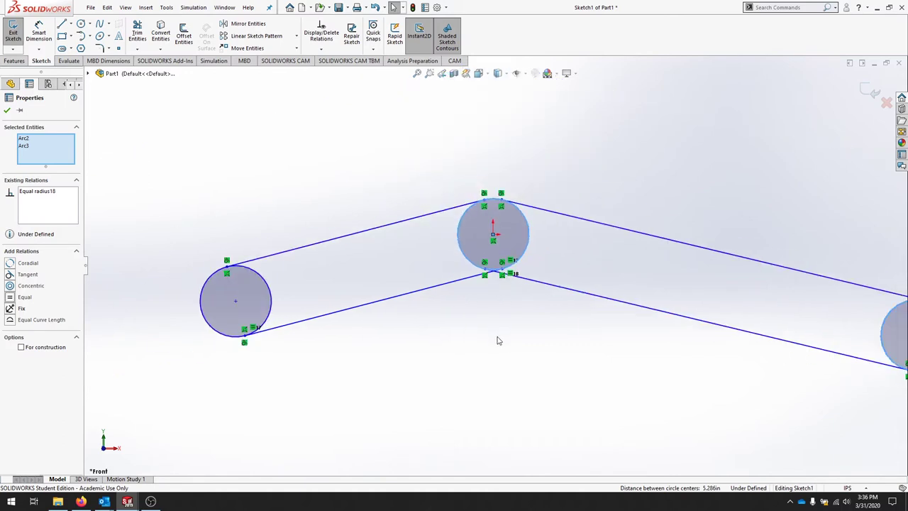
{"action": "scroll", "coordinate": [500, 342], "scroll_direction": "up", "scroll_amount": 3}
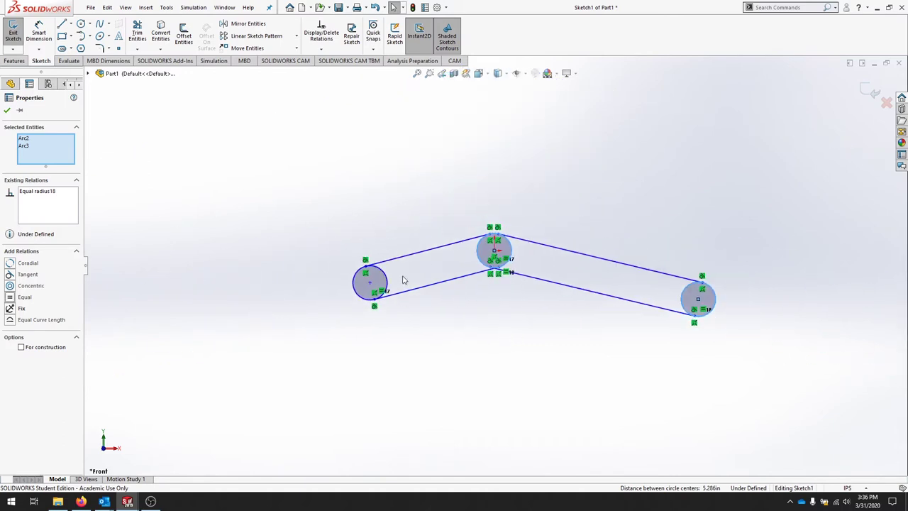
{"action": "scroll", "coordinate": [452, 288], "scroll_direction": "down", "scroll_amount": 2}
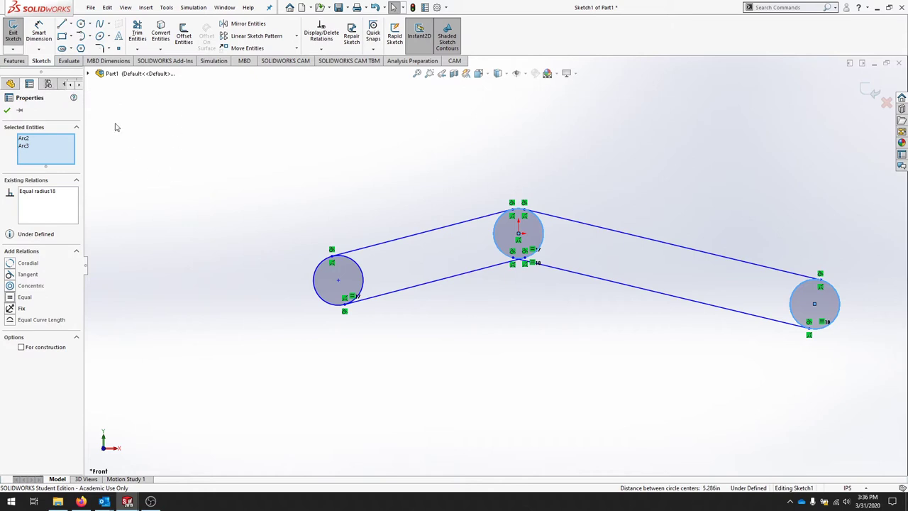
Exit the sketch and add global variable radiusPart = 0.25 in Equations.
{"action": "left_click", "coordinate": [13, 41]}
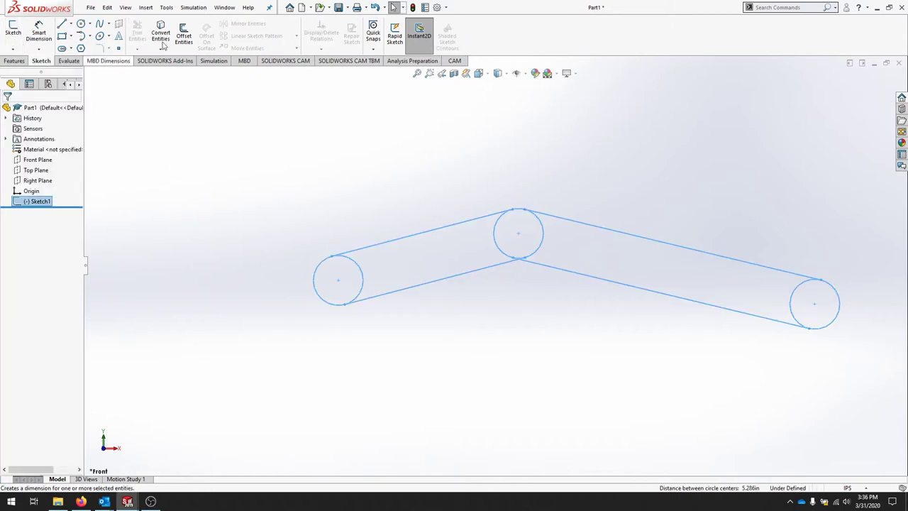
{"action": "left_click", "coordinate": [167, 8]}
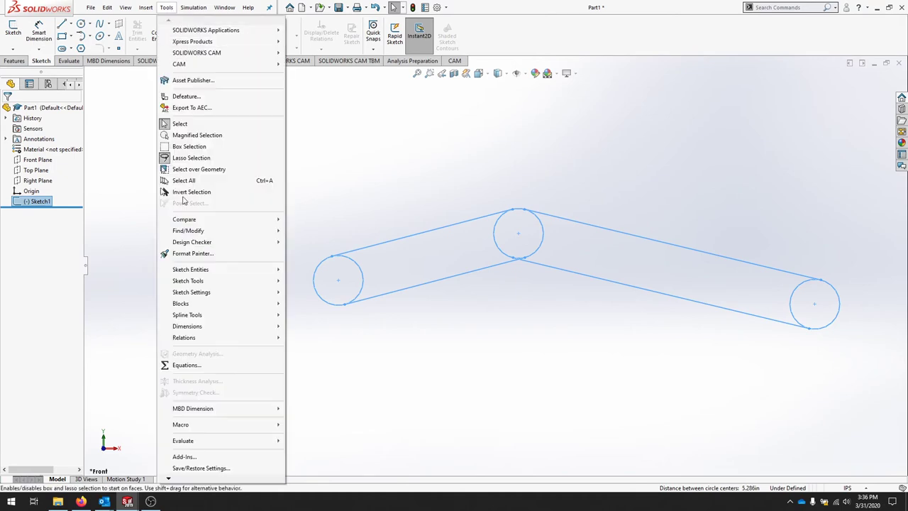
{"action": "left_click", "coordinate": [203, 365]}
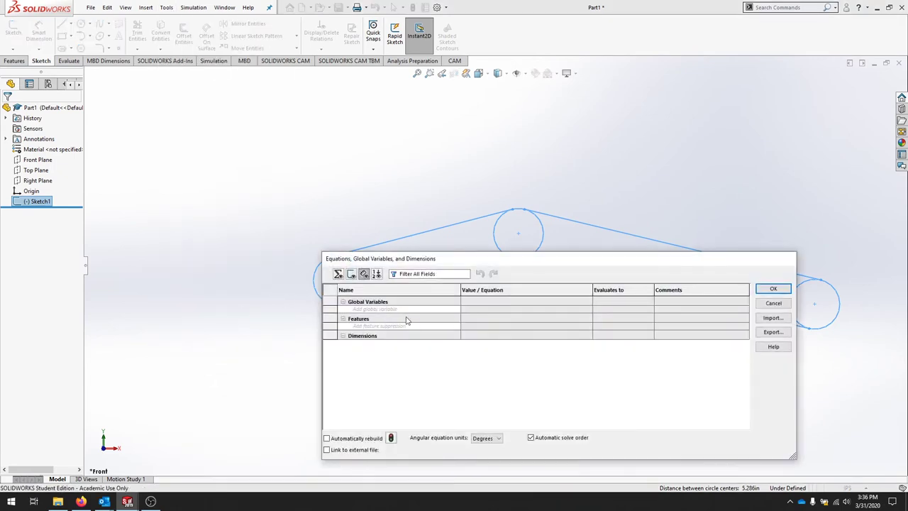
{"action": "left_click", "coordinate": [393, 311]}
{"action": "type", "text": "\"radiusPart"}
{"action": "left_click", "coordinate": [474, 309]}
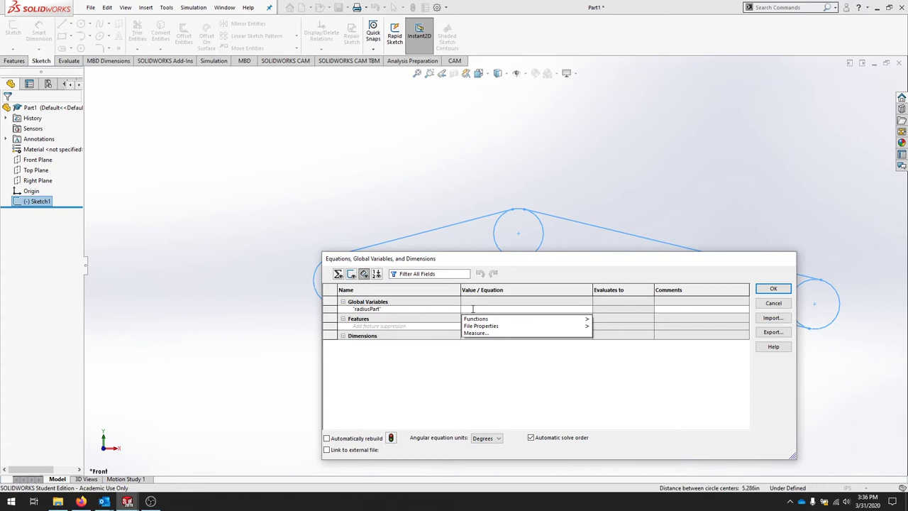
{"action": "type", "text": ".25"}
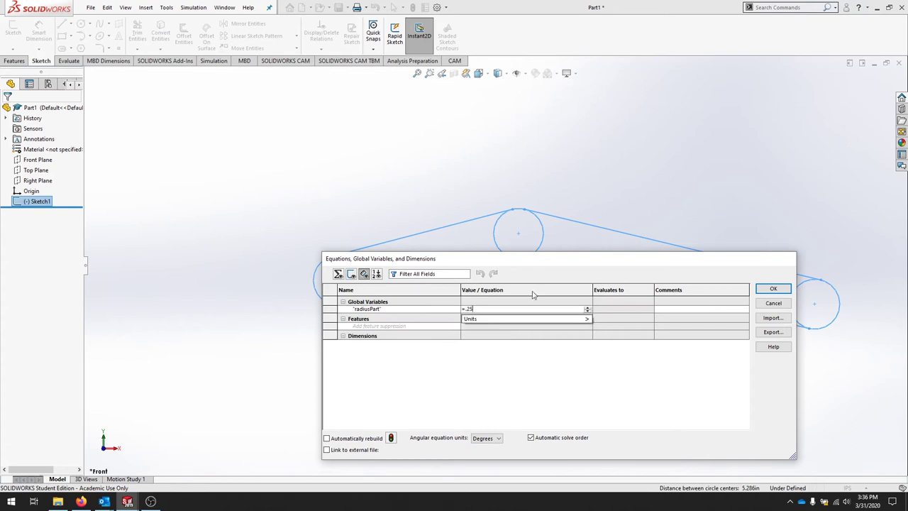
{"action": "left_click", "coordinate": [727, 264]}
{"action": "left_click_drag", "start_coordinate": [572, 264], "coordinate": [388, 169]}
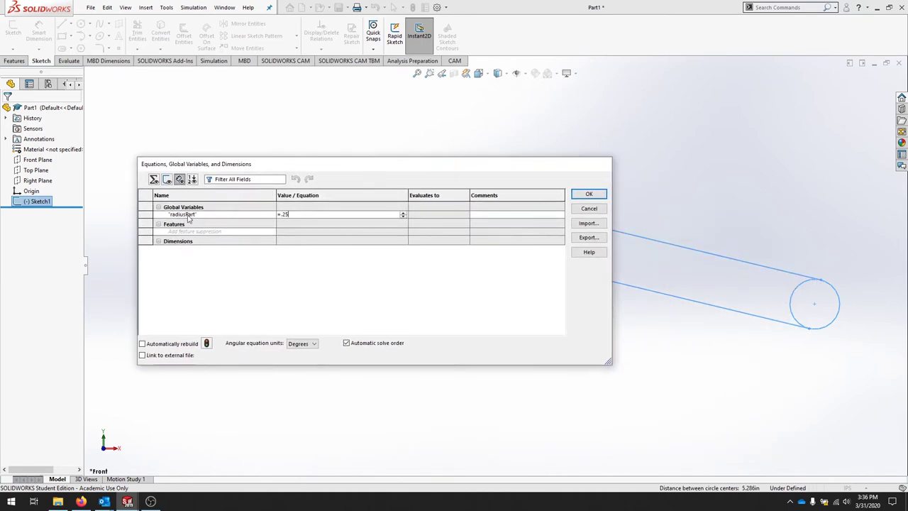
{"action": "key", "text": "Return"}
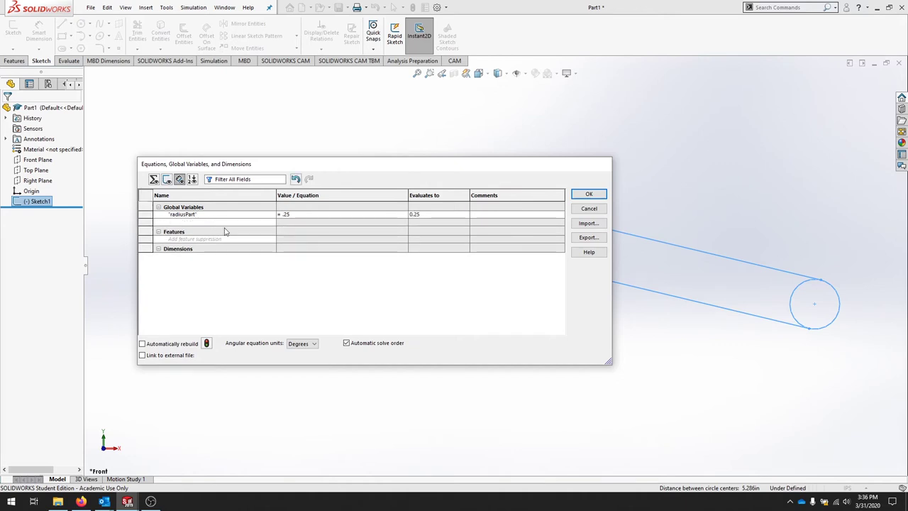
Add global variable tableLength = 1.
{"action": "type", "text": "tablength"}
{"action": "key", "text": "Tab"}
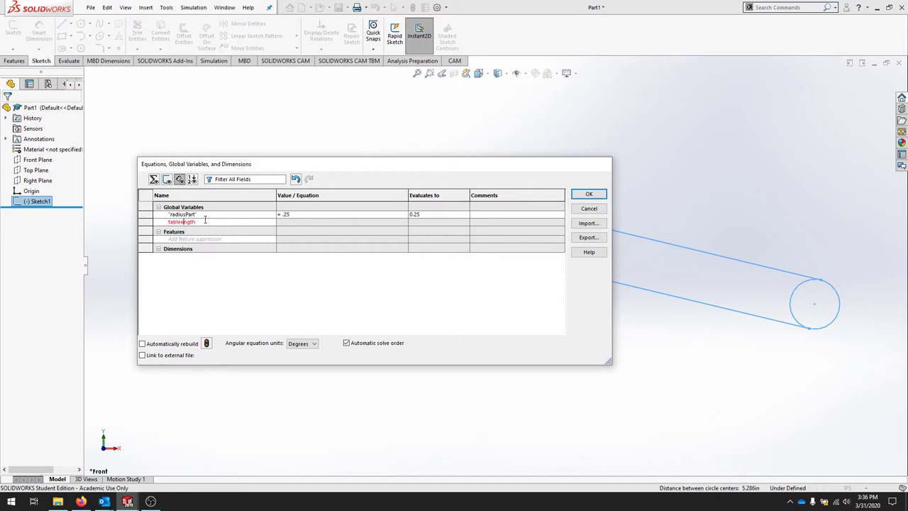
{"action": "key", "text": "BackSpace"}
{"action": "type", "text": "Le"}
{"action": "left_click", "coordinate": [298, 222]}
{"action": "mouse_move", "coordinate": [305, 246]}
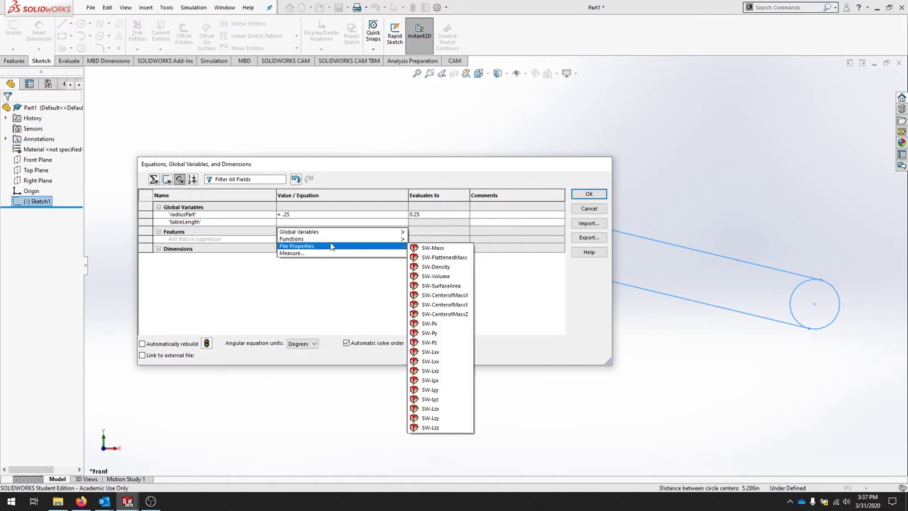
{"action": "type", "text": "=1"}
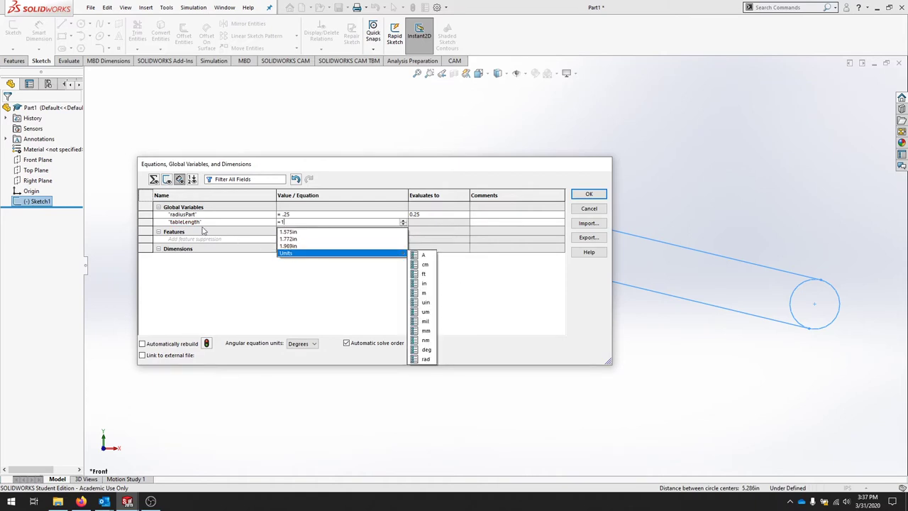
{"action": "key", "text": "Return"}
{"action": "type", "text": "stock"}
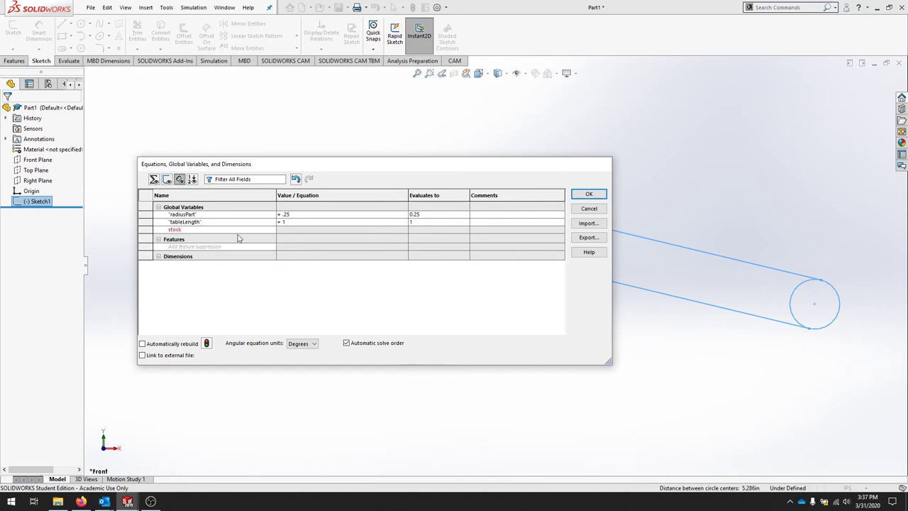
Add global variables stockLength = 3 and angle = 130.
{"action": "type", "text": "Length"}
{"action": "key", "text": "Tab"}
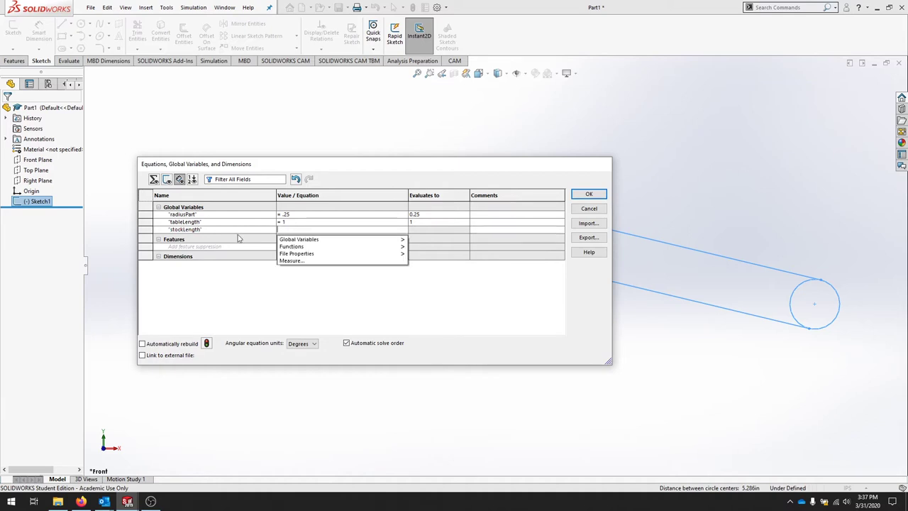
{"action": "type", "text": "3"}
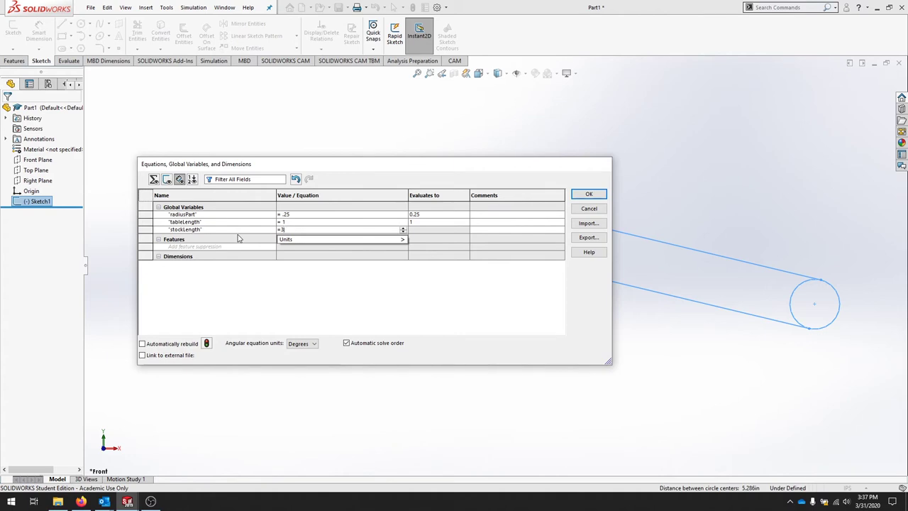
{"action": "key", "text": "Tab"}
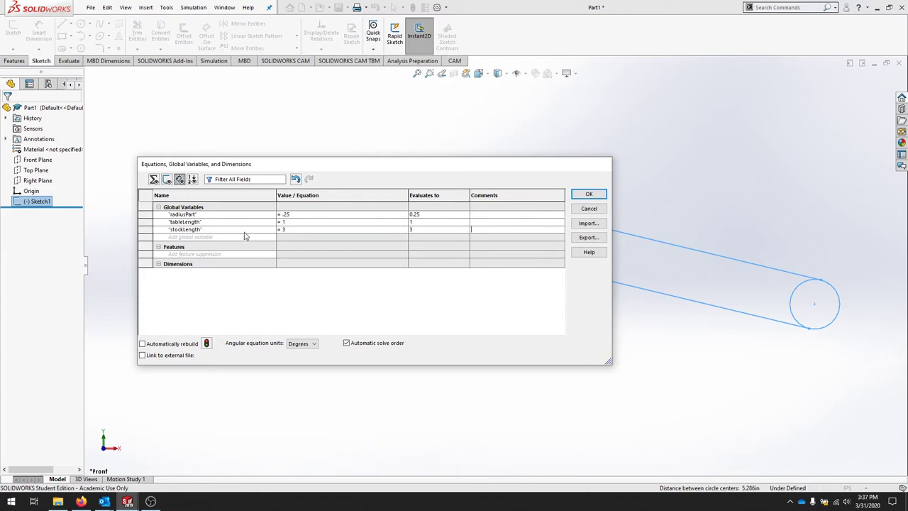
{"action": "left_click", "coordinate": [246, 239]}
{"action": "key", "text": "Tab"}
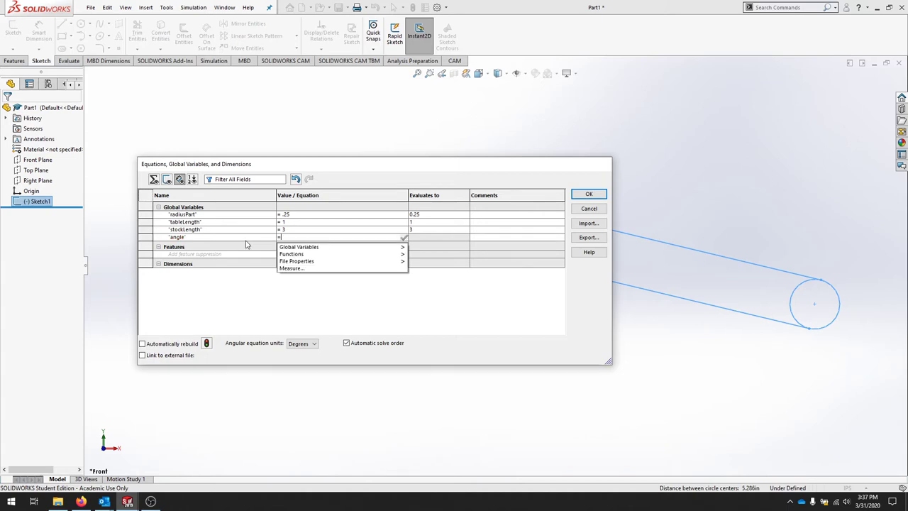
{"action": "type", "text": "130"}
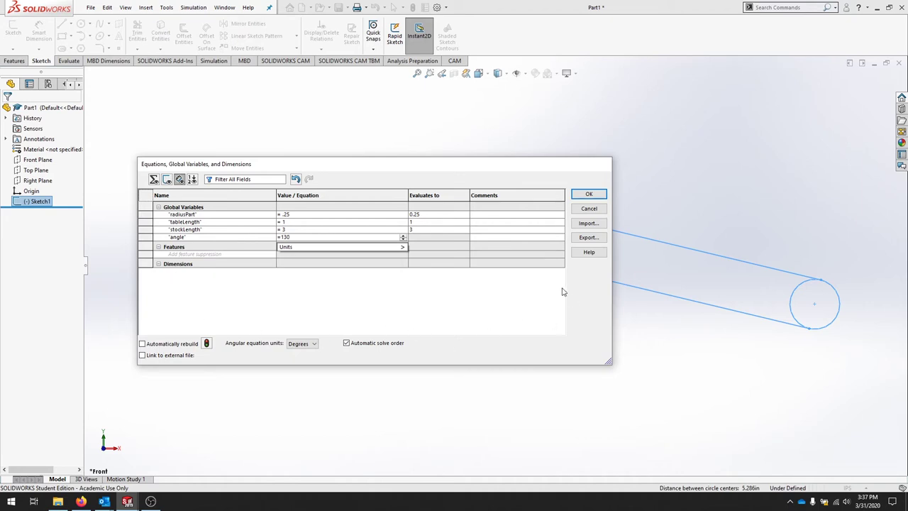
Close Equations and draw a vertical construction line down from the middle circle's bottom.
{"action": "left_click", "coordinate": [592, 195]}
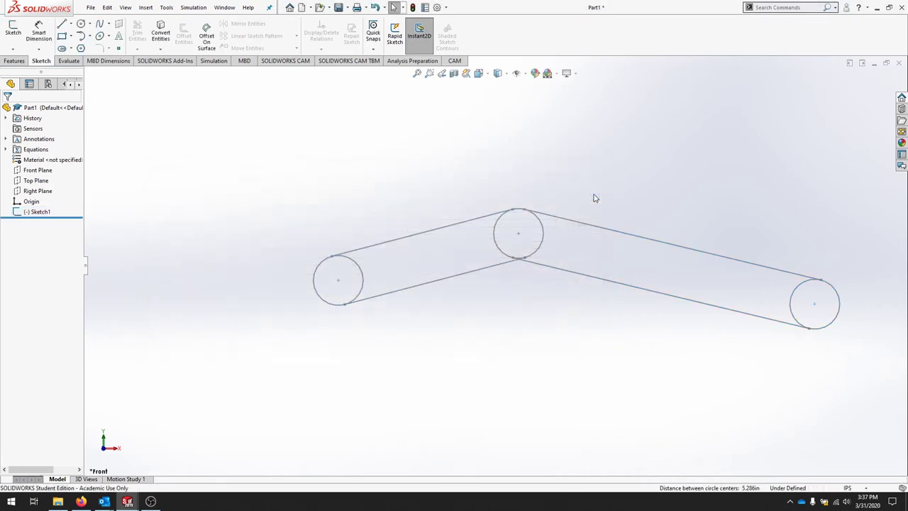
{"action": "right_click", "coordinate": [39, 213]}
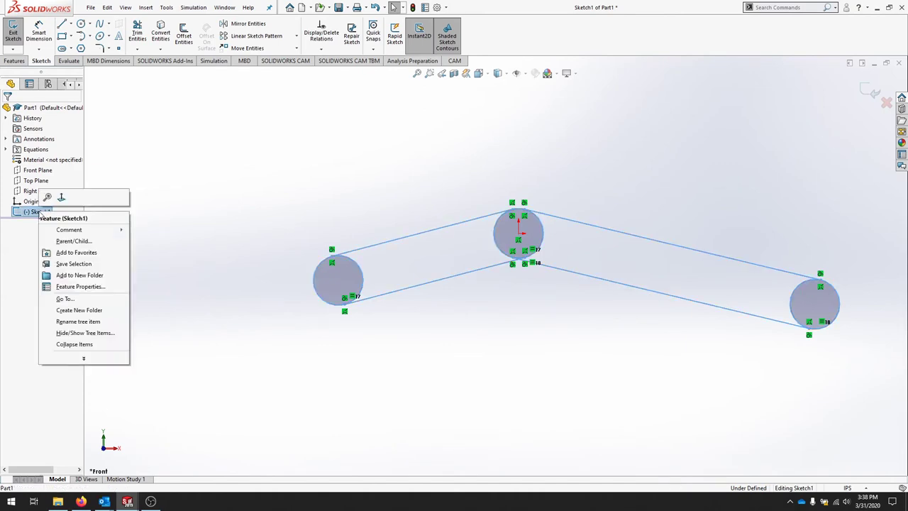
{"action": "left_click", "coordinate": [331, 148]}
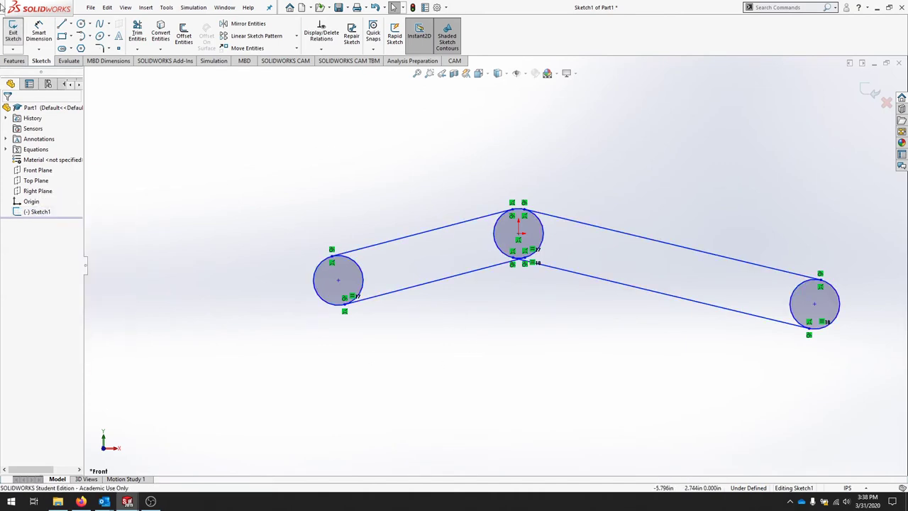
{"action": "left_click", "coordinate": [61, 24]}
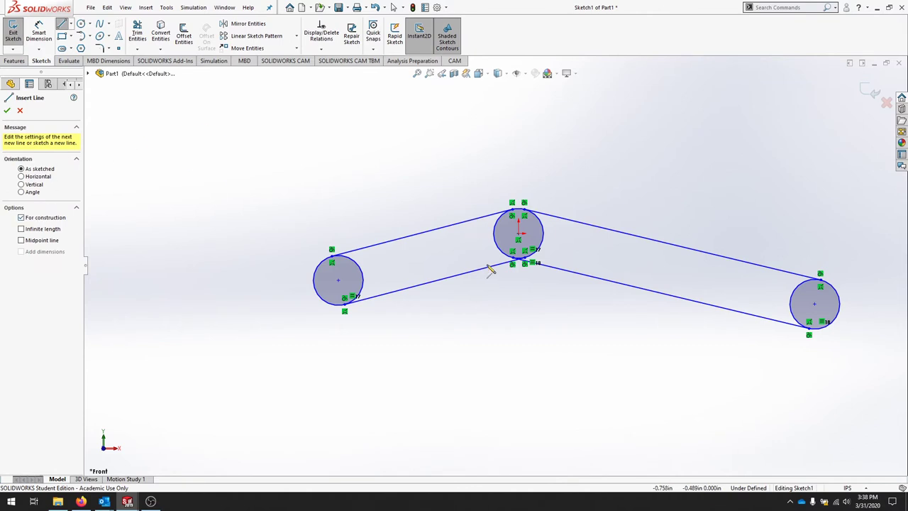
{"action": "left_click", "coordinate": [513, 263]}
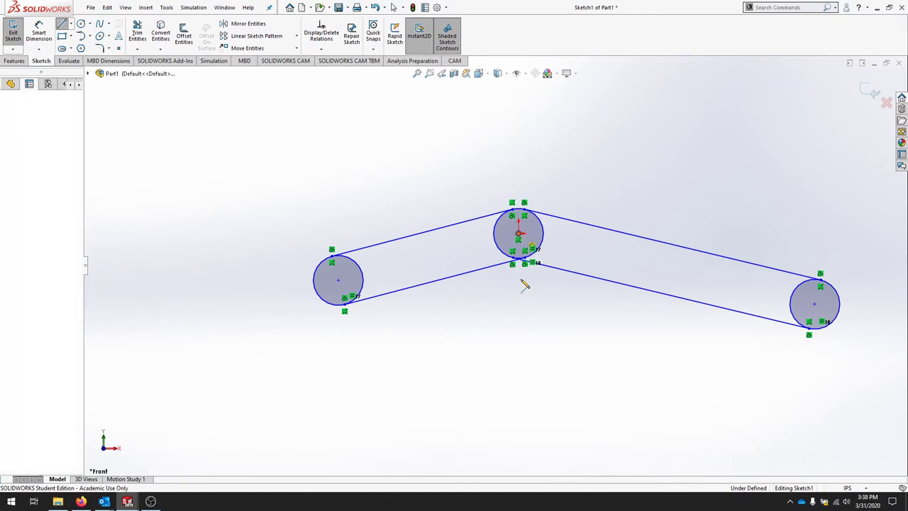
{"action": "left_click", "coordinate": [520, 391]}
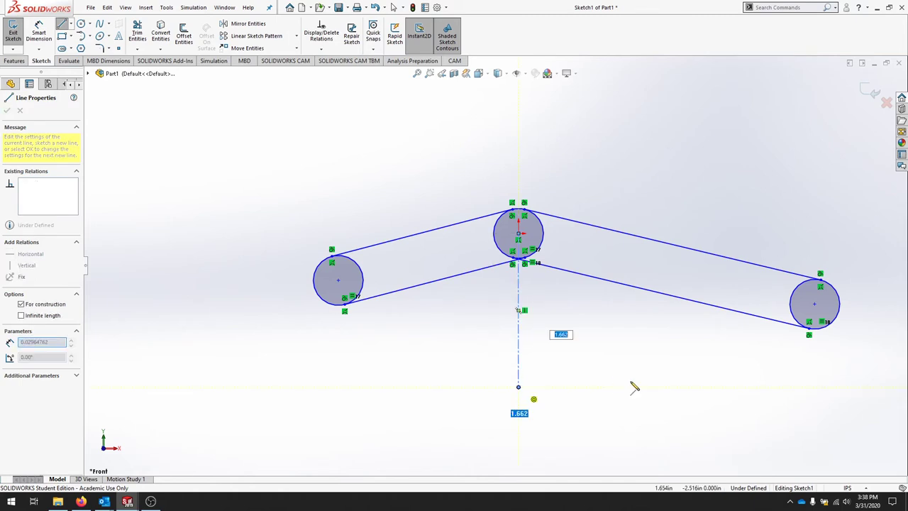
{"action": "key", "text": "Escape"}
{"action": "key", "text": "Escape"}
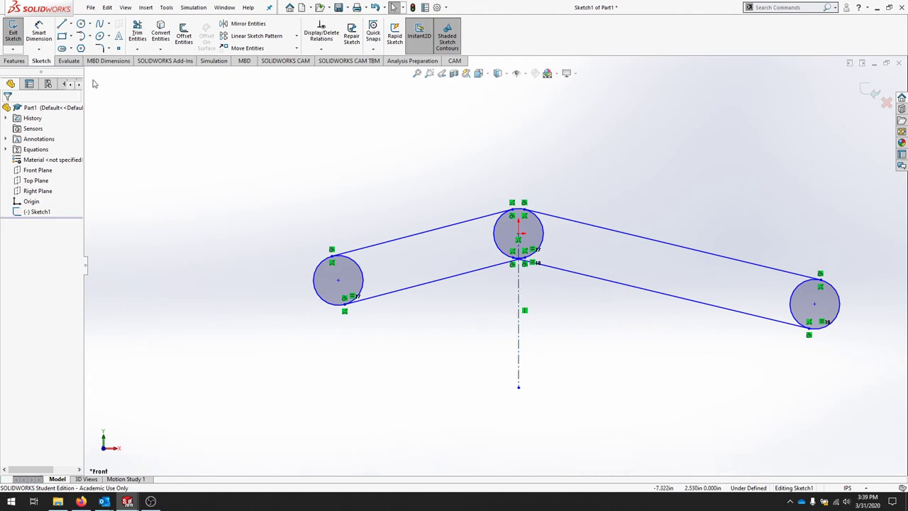
Dimension the left circle and link its value to radiusPart (0.250 in).
{"action": "left_click", "coordinate": [44, 31]}
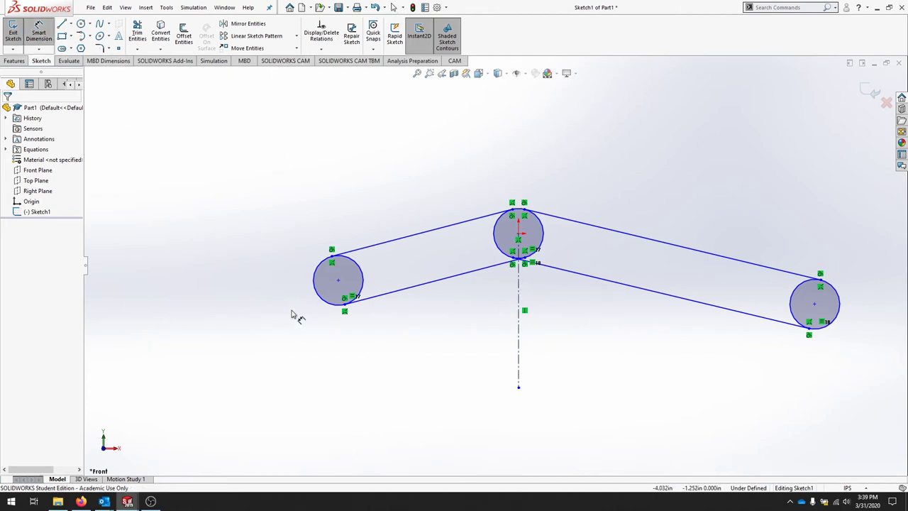
{"action": "left_click", "coordinate": [321, 297]}
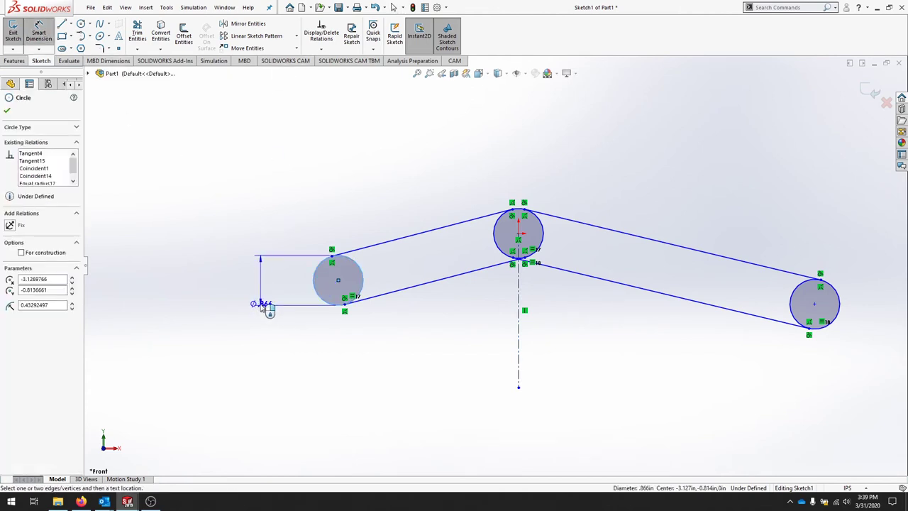
{"action": "left_click", "coordinate": [259, 305]}
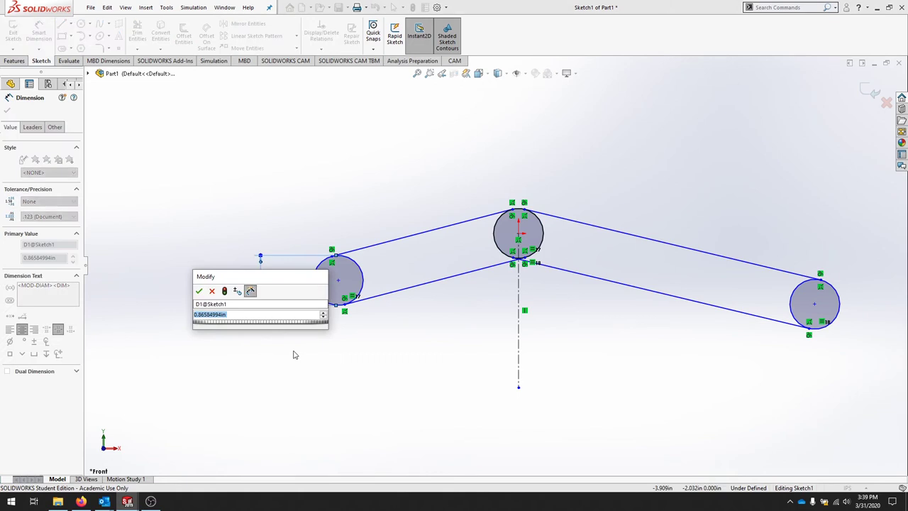
{"action": "type", "text": "="}
{"action": "key", "text": "Down"}
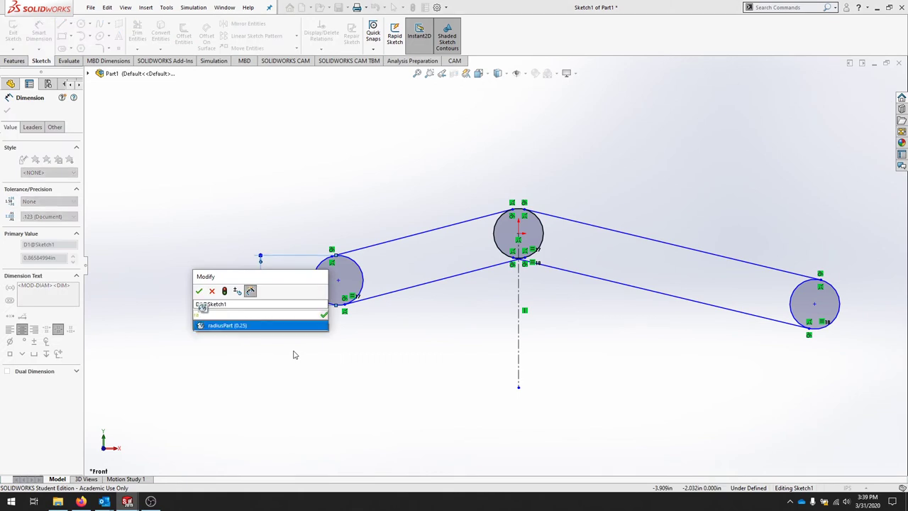
{"action": "key", "text": "Return"}
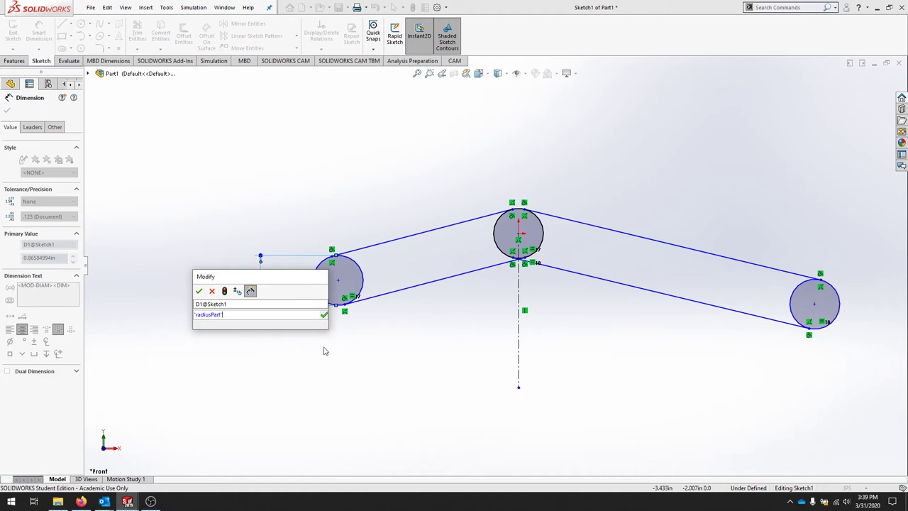
{"action": "key", "text": "Return"}
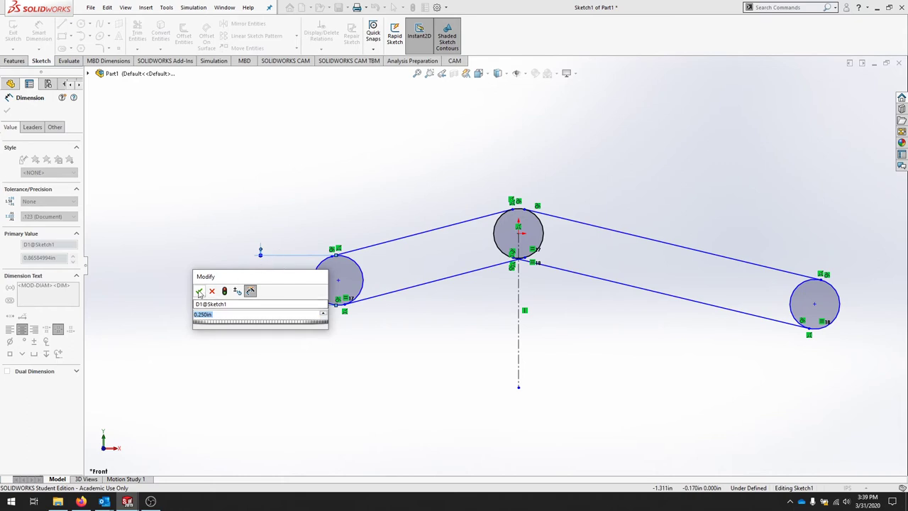
{"action": "left_click", "coordinate": [200, 291]}
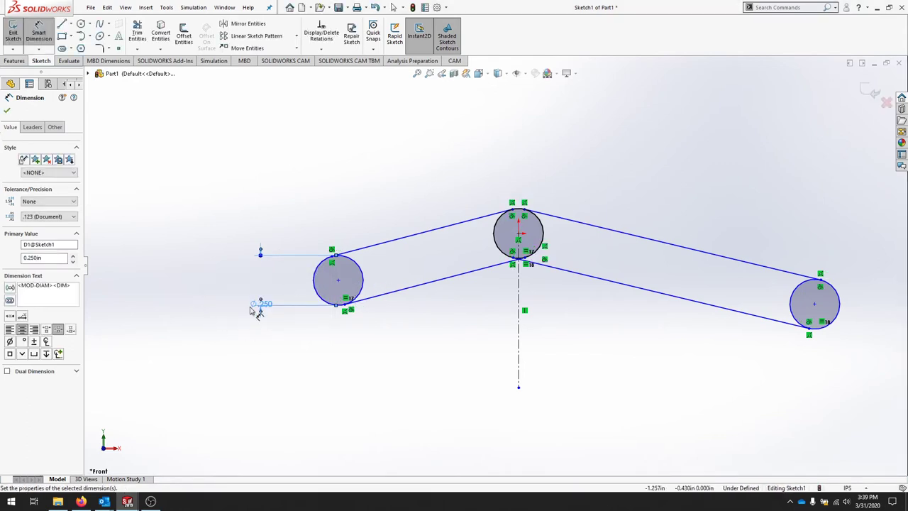
Show the dimension as a radius and set it to =radiusPart, growing all circles to 0.250.
{"action": "left_click", "coordinate": [33, 128]}
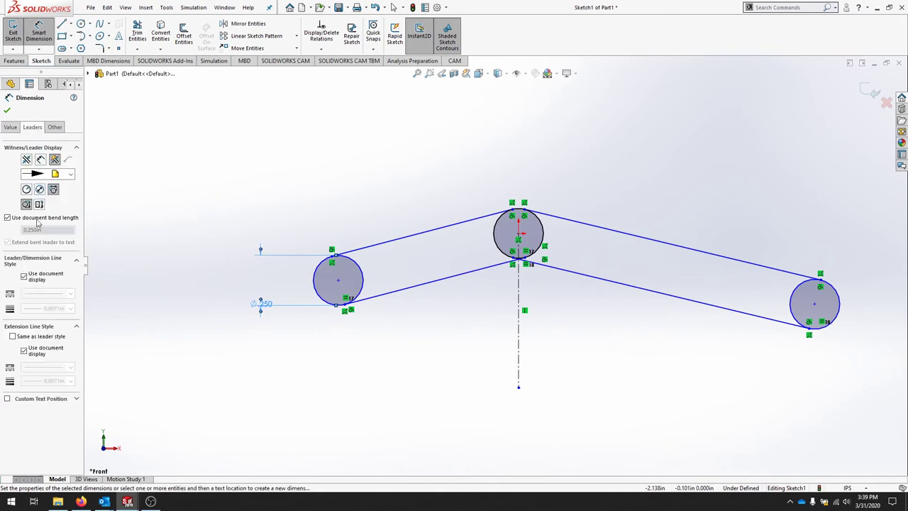
{"action": "left_click", "coordinate": [27, 192]}
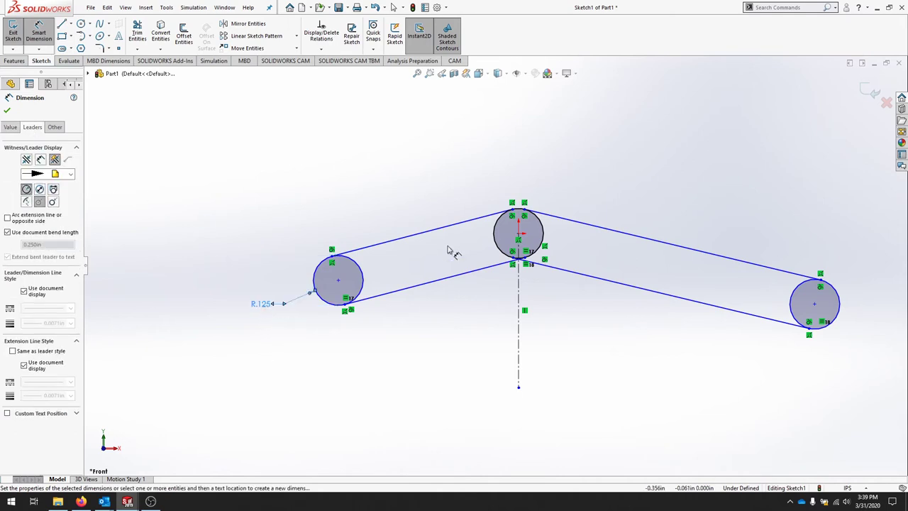
{"action": "key", "text": "Escape"}
{"action": "left_click", "coordinate": [497, 246]}
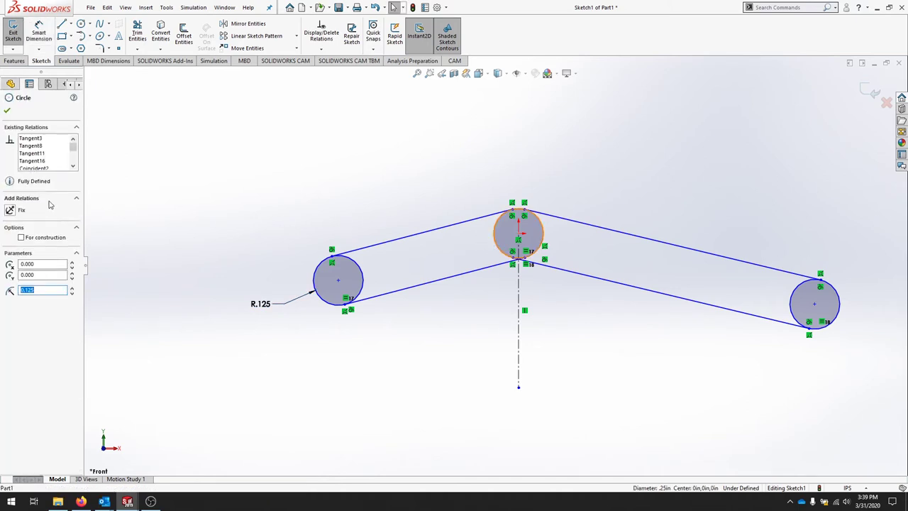
{"action": "key", "text": "Escape"}
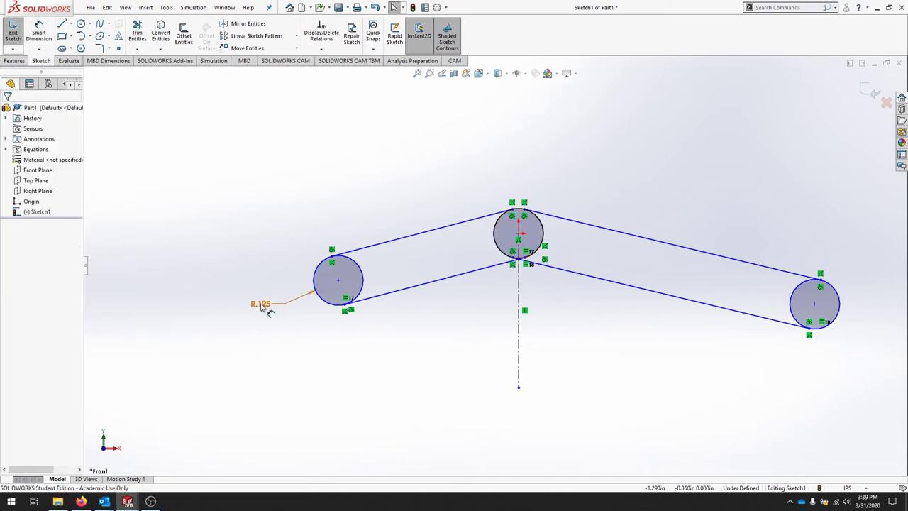
{"action": "double_click", "coordinate": [263, 304]}
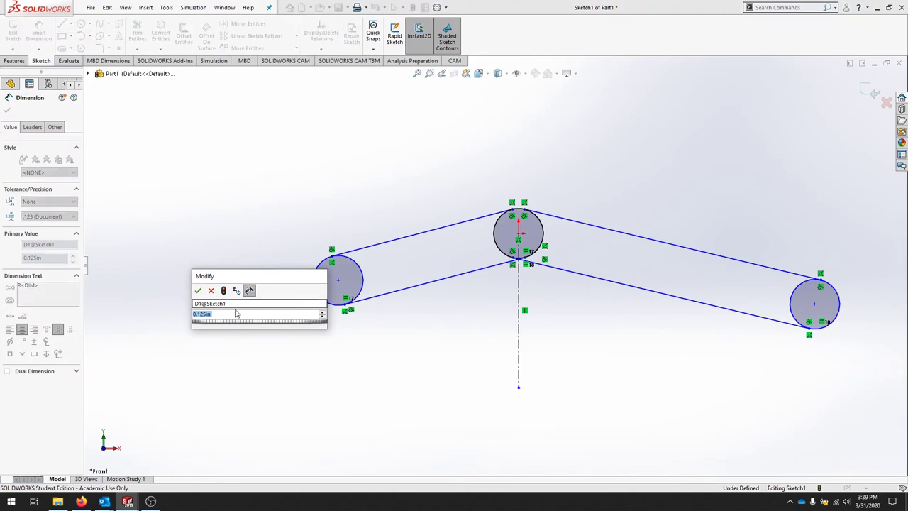
{"action": "type", "text": "=\"radiusPart"}
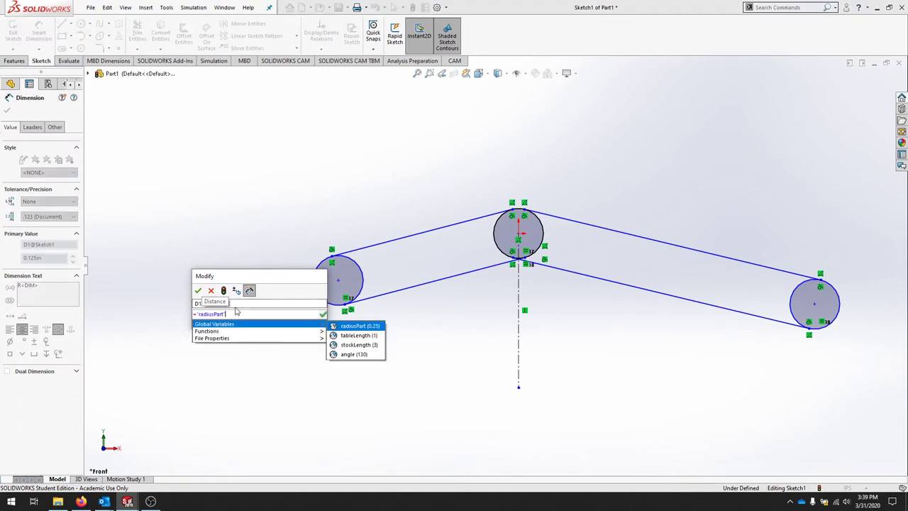
{"action": "key", "text": "Return"}
{"action": "left_click", "coordinate": [197, 290]}
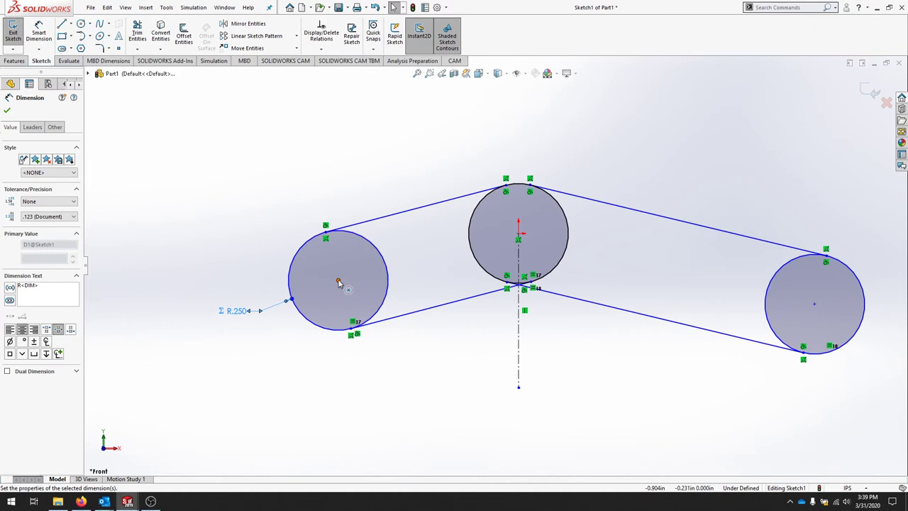
Dimension the left-to-middle circle centre distance as =tableLength, giving 1.000.
{"action": "key", "text": "Escape"}
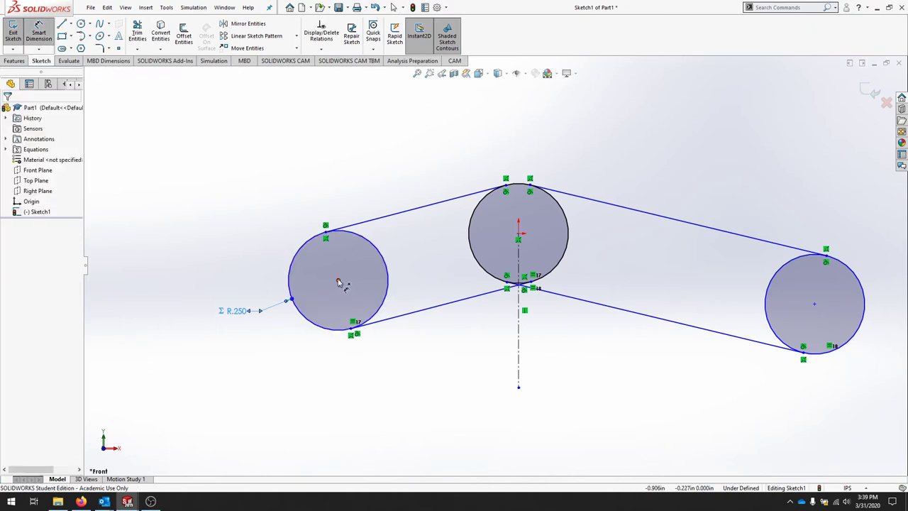
{"action": "left_click", "coordinate": [339, 283]}
{"action": "left_click", "coordinate": [518, 234]}
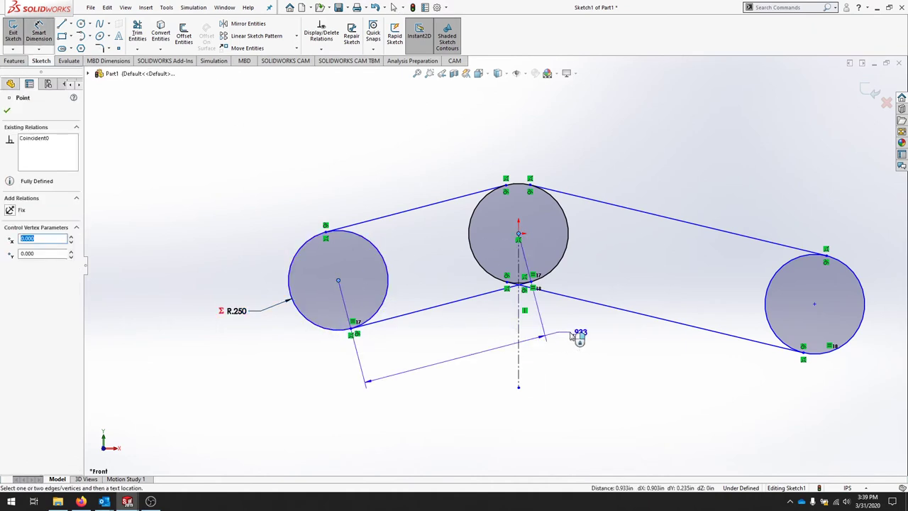
{"action": "left_click", "coordinate": [580, 338]}
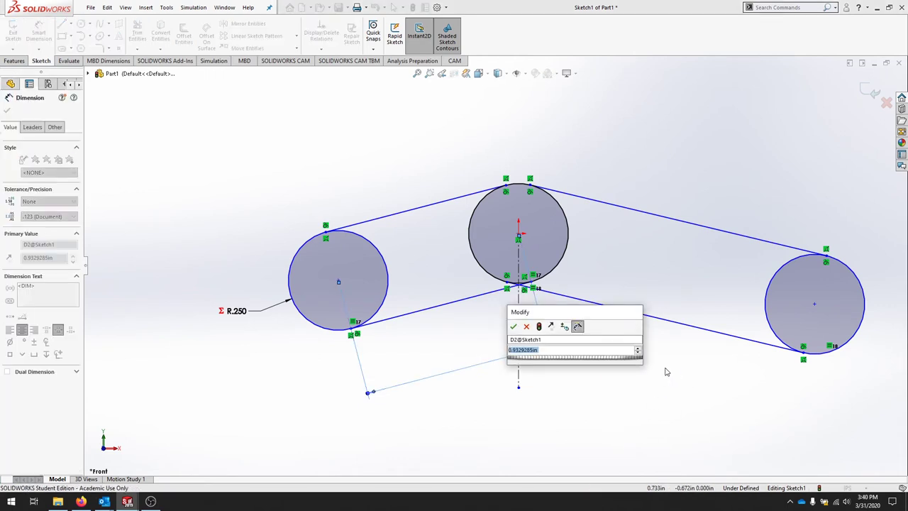
{"action": "type", "text": "="}
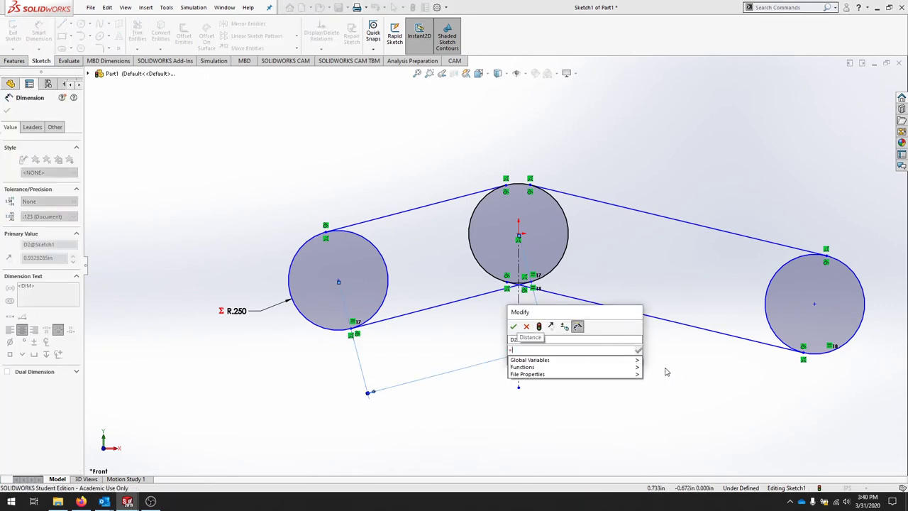
{"action": "key", "text": "Down"}
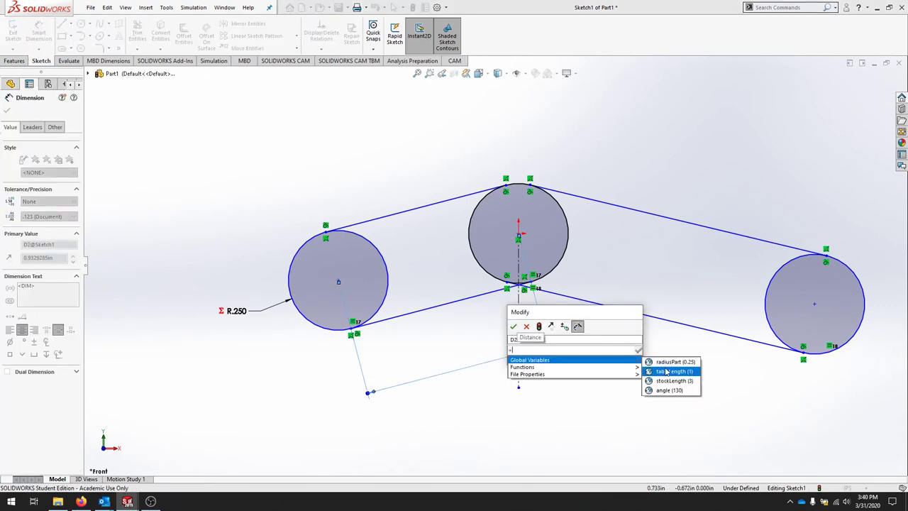
{"action": "left_click", "coordinate": [666, 372]}
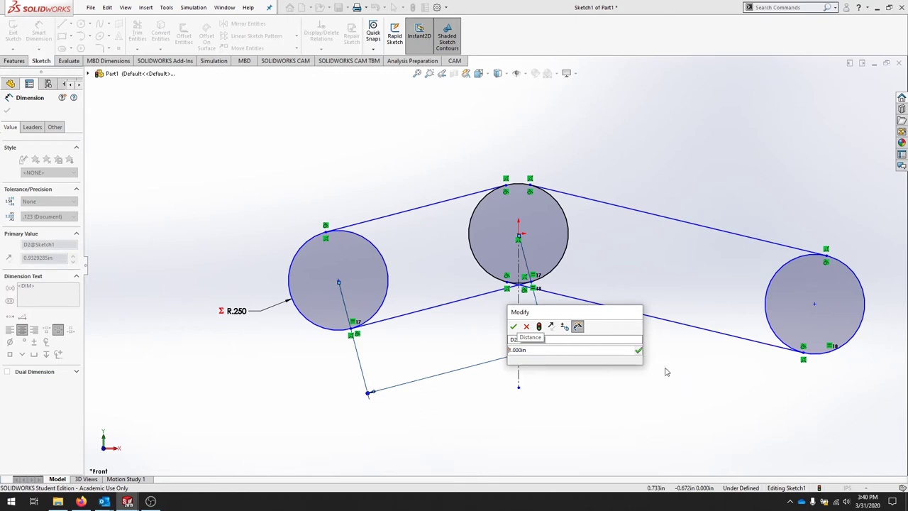
{"action": "key", "text": "Return"}
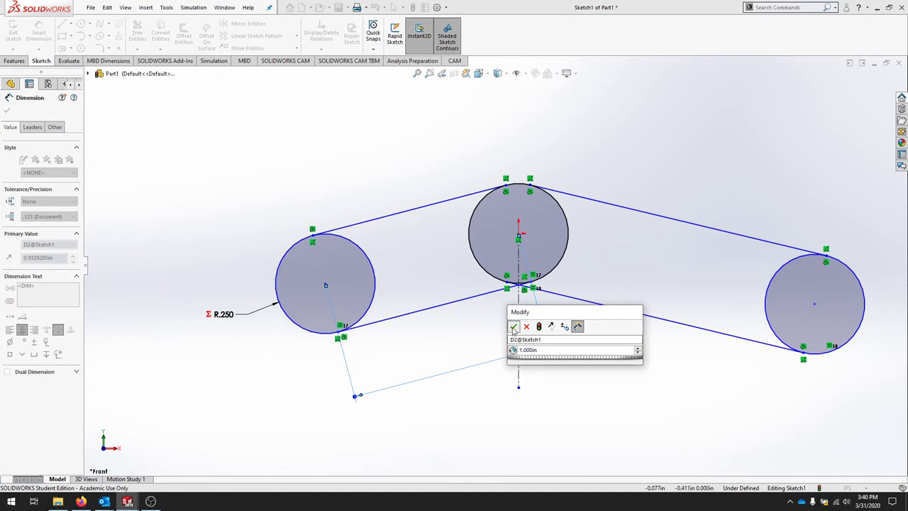
{"action": "left_click", "coordinate": [513, 326]}
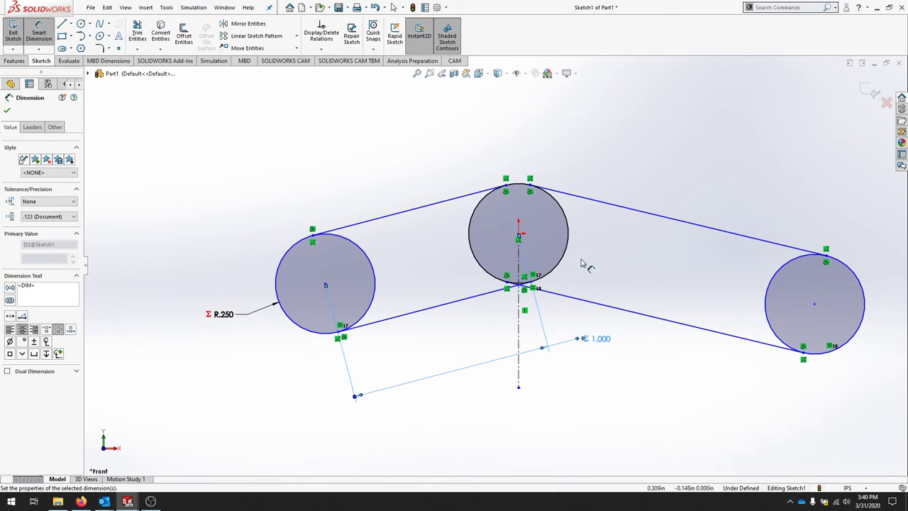
Dimension the middle-to-right circle centre distance as =stockLength (3.000) and view the whole arm sketch.
{"action": "left_click", "coordinate": [519, 234]}
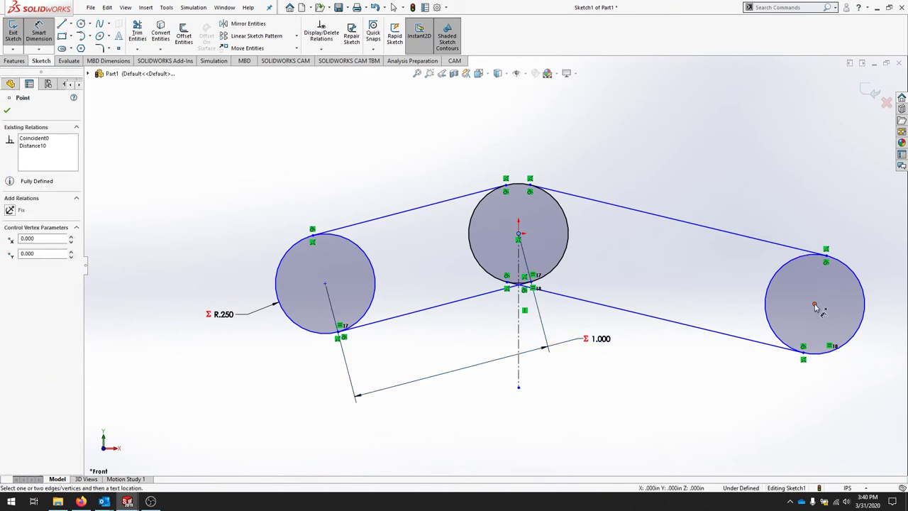
{"action": "left_click", "coordinate": [814, 304]}
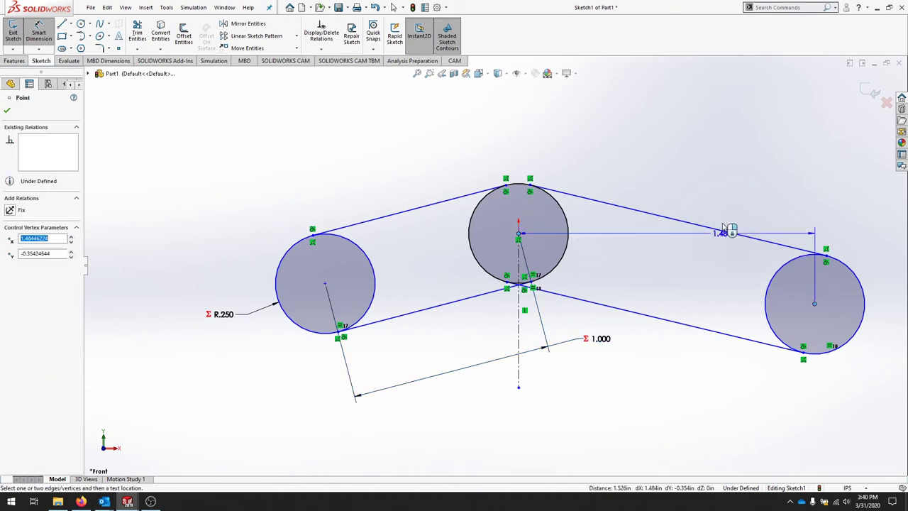
{"action": "left_click", "coordinate": [843, 214]}
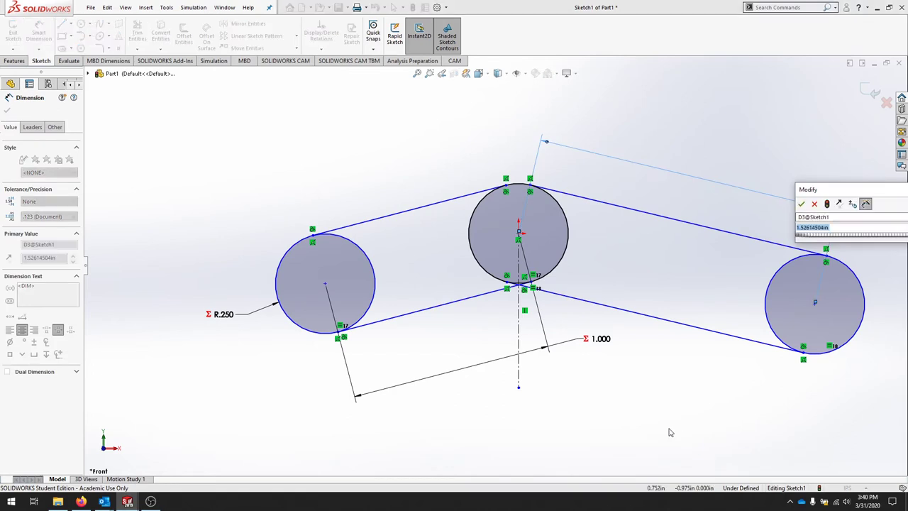
{"action": "type", "text": "="}
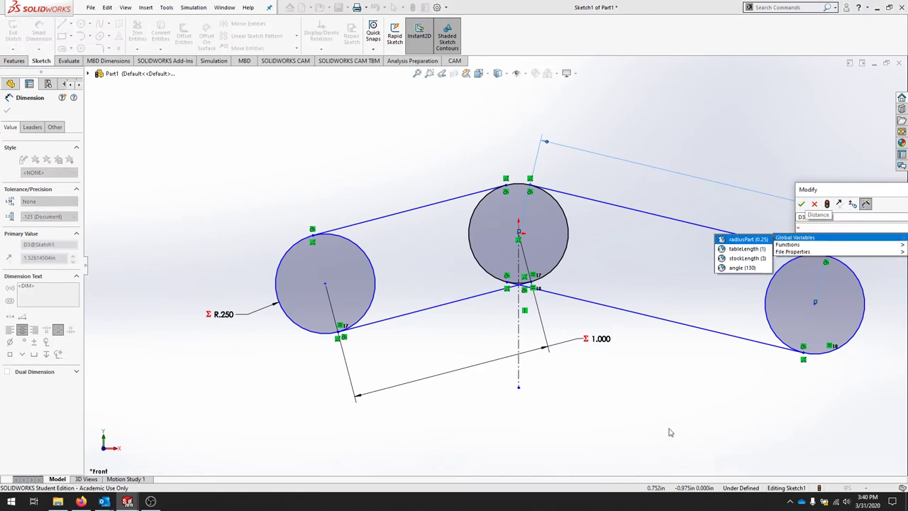
{"action": "key", "text": "Down"}
{"action": "key", "text": "Down"}
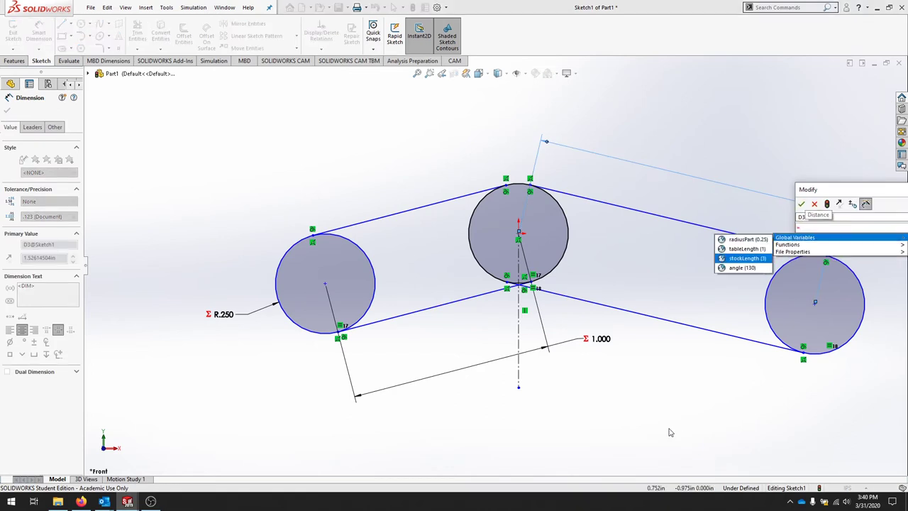
{"action": "key", "text": "Return"}
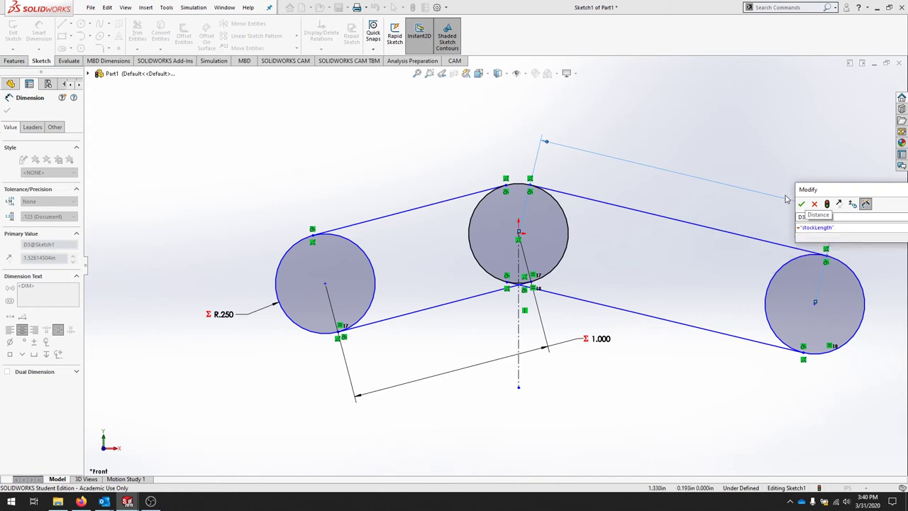
{"action": "left_click", "coordinate": [801, 203]}
{"action": "scroll", "coordinate": [582, 365], "scroll_direction": "up", "scroll_amount": 3}
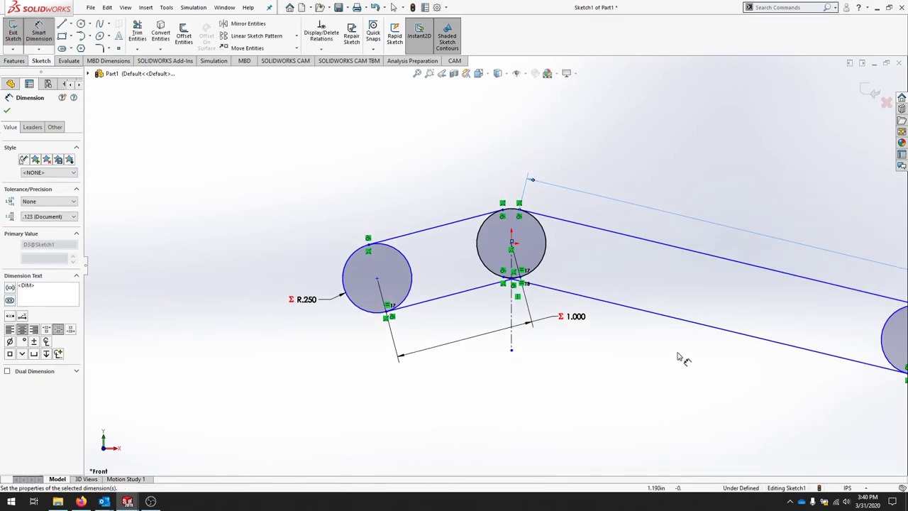
{"action": "scroll", "coordinate": [684, 357], "scroll_direction": "up", "scroll_amount": 1}
{"action": "middle_click_drag", "start_coordinate": [648, 340], "coordinate": [570, 326], "text": "ctrl"}
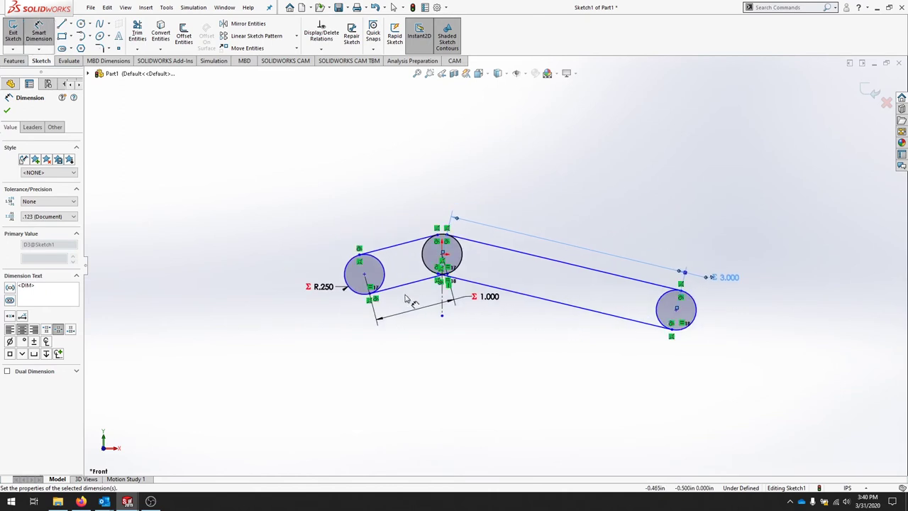
{"action": "scroll", "coordinate": [569, 326], "scroll_direction": "down", "scroll_amount": 2}
{"action": "scroll", "coordinate": [547, 320], "scroll_direction": "up", "scroll_amount": 1}
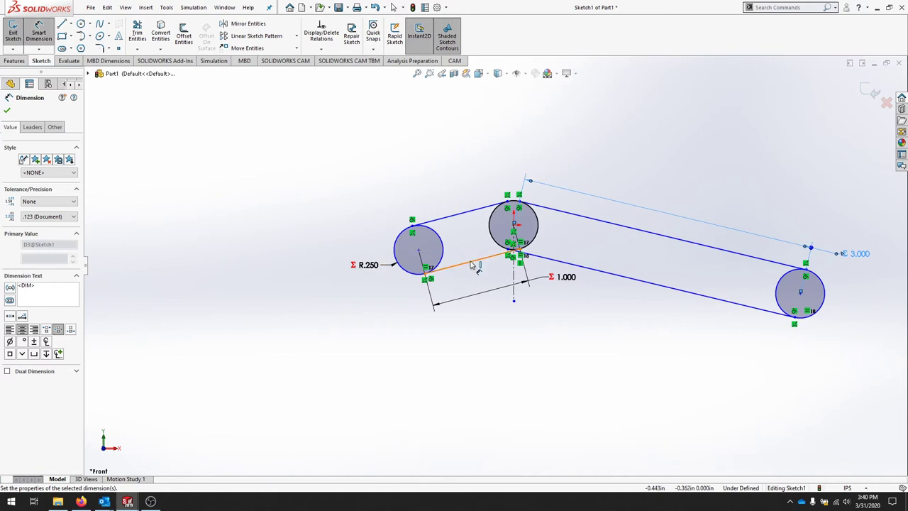
Dimension the short arm at 65° from the vertical centreline using ="angle"/2.
{"action": "left_click", "coordinate": [472, 262]}
{"action": "left_click", "coordinate": [512, 287]}
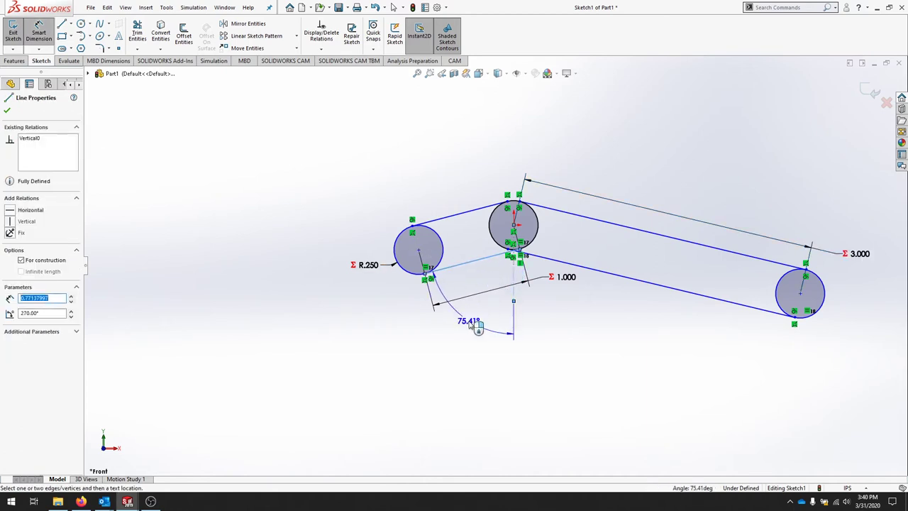
{"action": "left_click", "coordinate": [462, 358]}
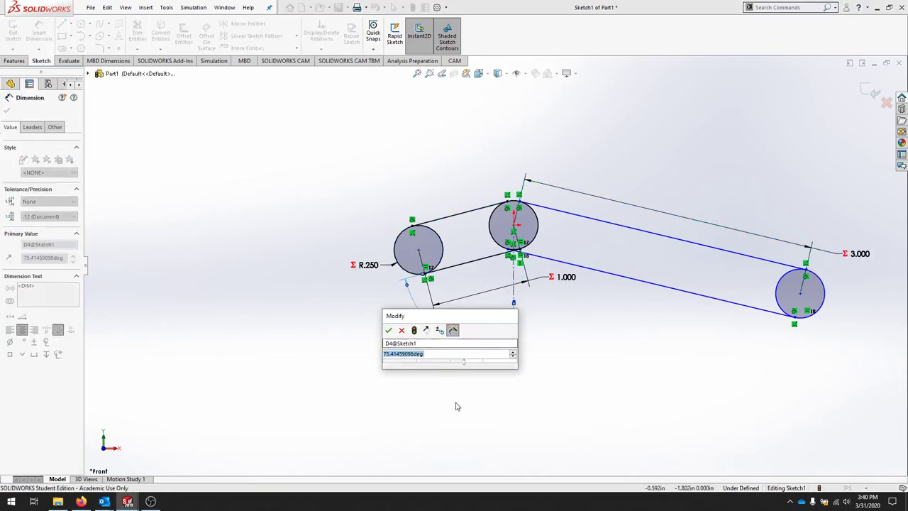
{"action": "type", "text": "="}
{"action": "key", "text": "Down"}
{"action": "key", "text": "Down"}
{"action": "key", "text": "Down"}
{"action": "key", "text": "Down"}
{"action": "key", "text": "Return"}
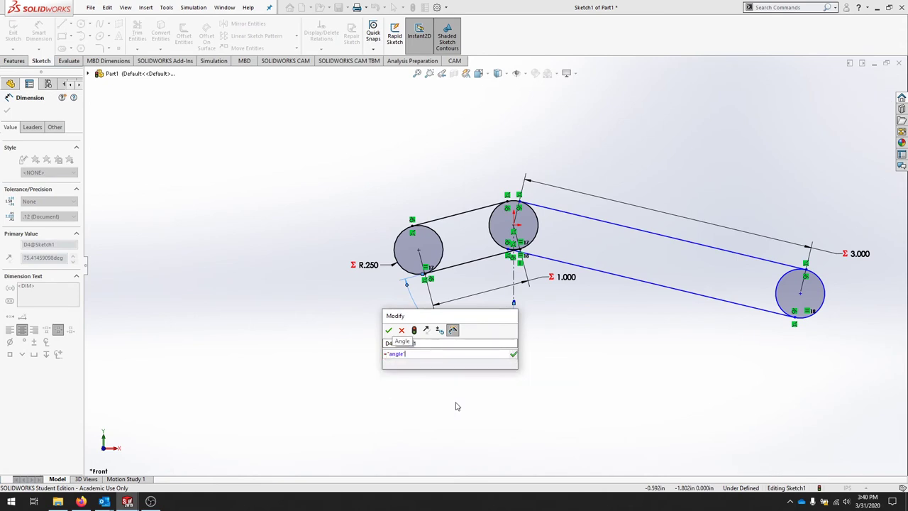
{"action": "type", "text": "/2"}
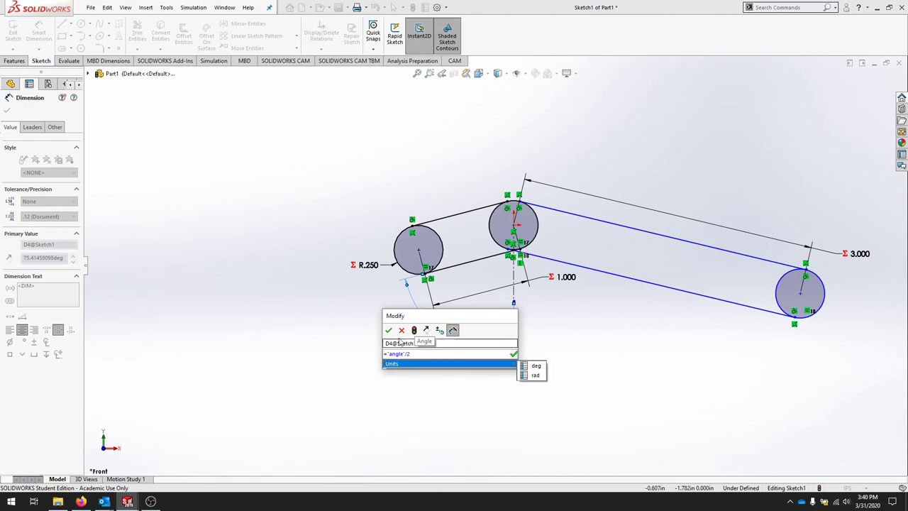
{"action": "left_click", "coordinate": [389, 332]}
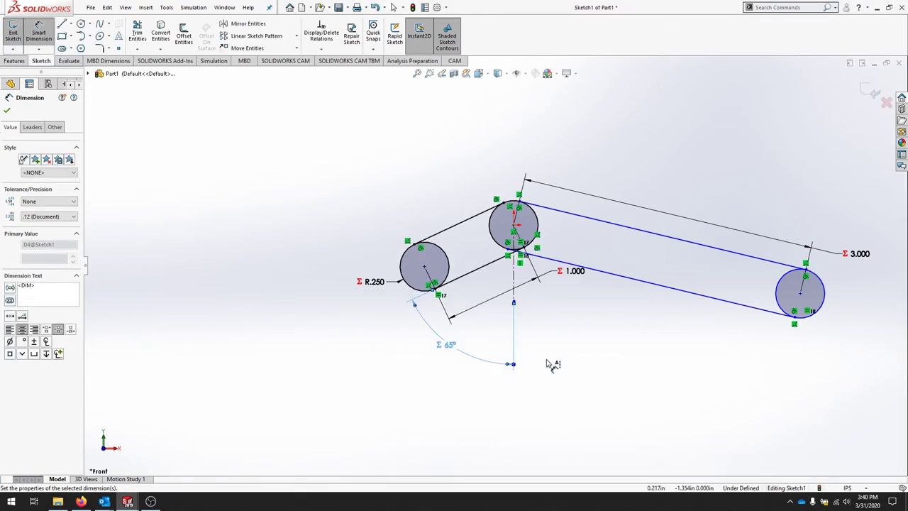
Dimension the long arm at 65° from the centreline with ="angle"/2, fully defining the sketch.
{"action": "left_click", "coordinate": [611, 275]}
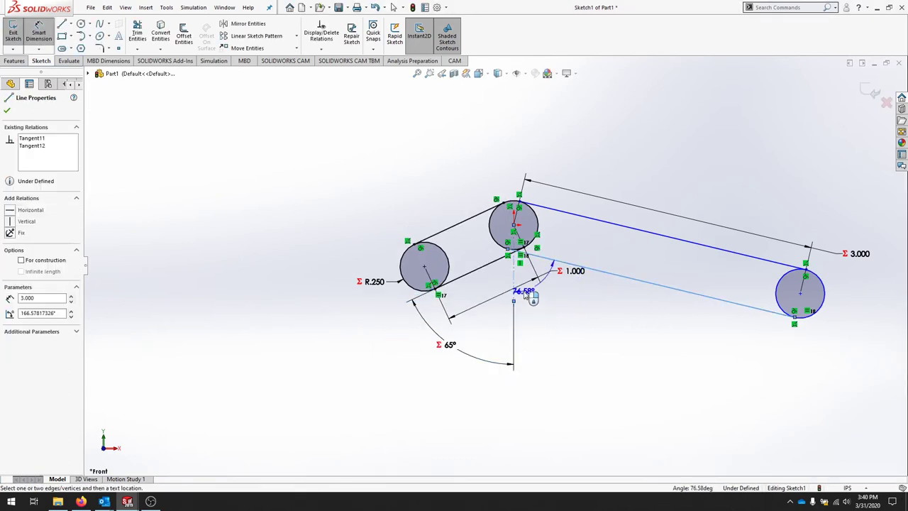
{"action": "left_click", "coordinate": [582, 345]}
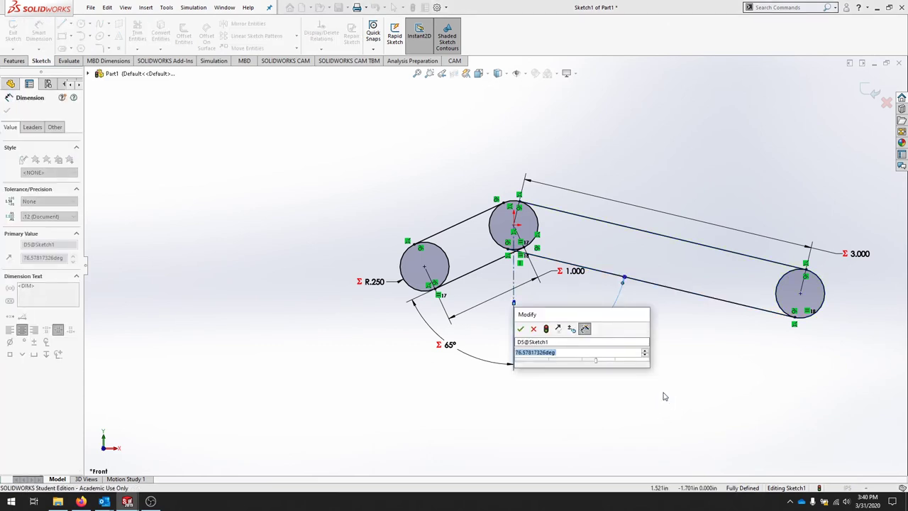
{"action": "type", "text": "="}
{"action": "key", "text": "Down"}
{"action": "key", "text": "Right"}
{"action": "key", "text": "Down"}
{"action": "key", "text": "Down"}
{"action": "key", "text": "Down"}
{"action": "key", "text": "Return"}
{"action": "type", "text": "/2"}
{"action": "key", "text": "Return"}
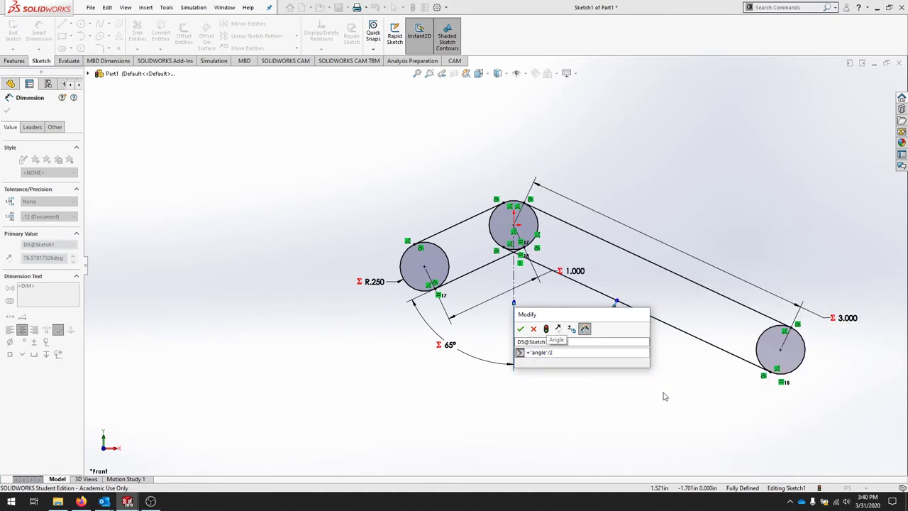
{"action": "left_click", "coordinate": [520, 329]}
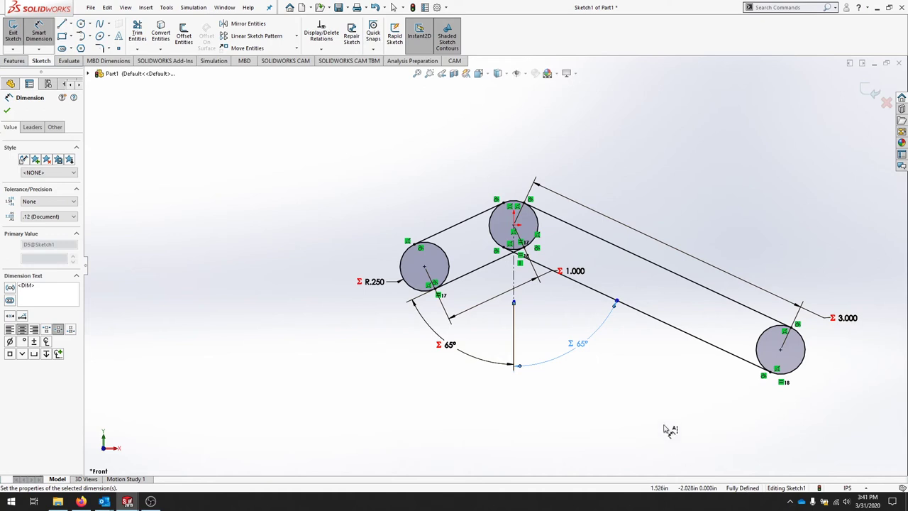
Close Sketch1 and begin a Boss-Extrude of it, previewing at 0.100 in depth.
{"action": "left_click", "coordinate": [13, 32]}
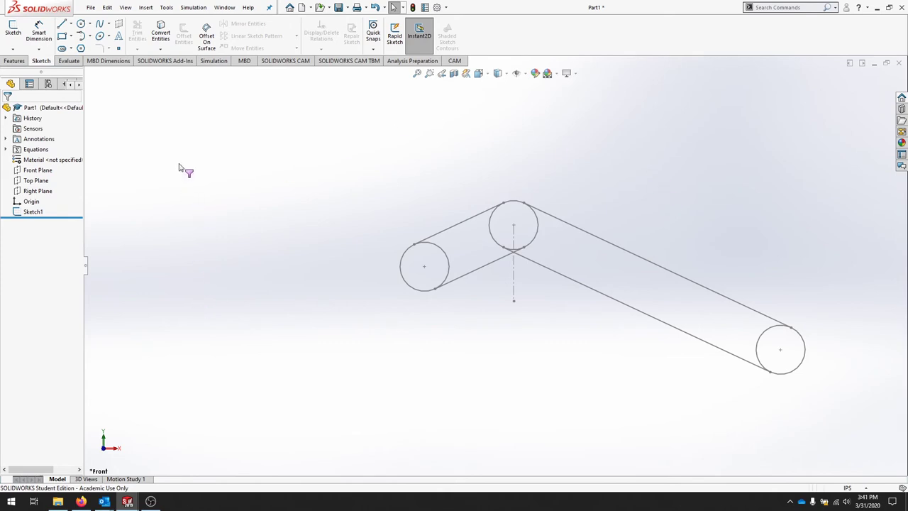
{"action": "left_click", "coordinate": [31, 212]}
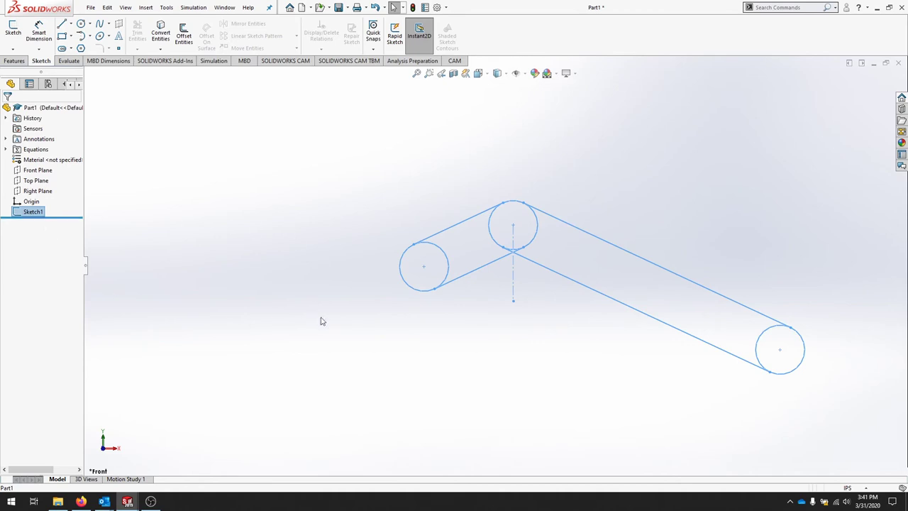
{"action": "left_click", "coordinate": [14, 60]}
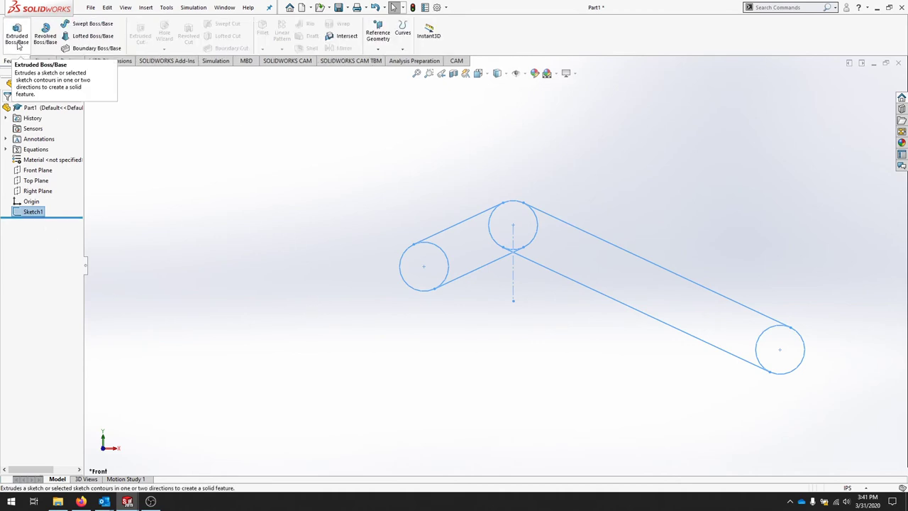
{"action": "left_click", "coordinate": [15, 39]}
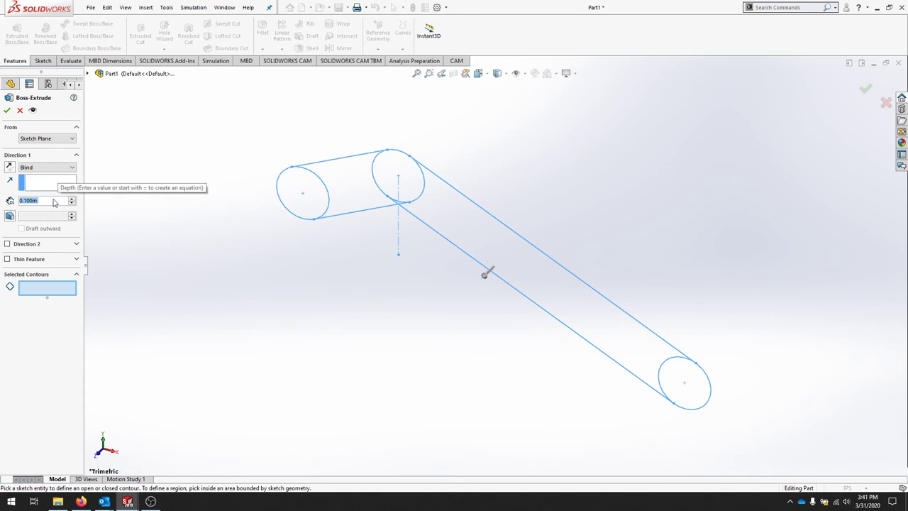
Set the extrusion depth to 0.75 in with a Mid Plane end condition.
{"action": "type", "text": ".75"}
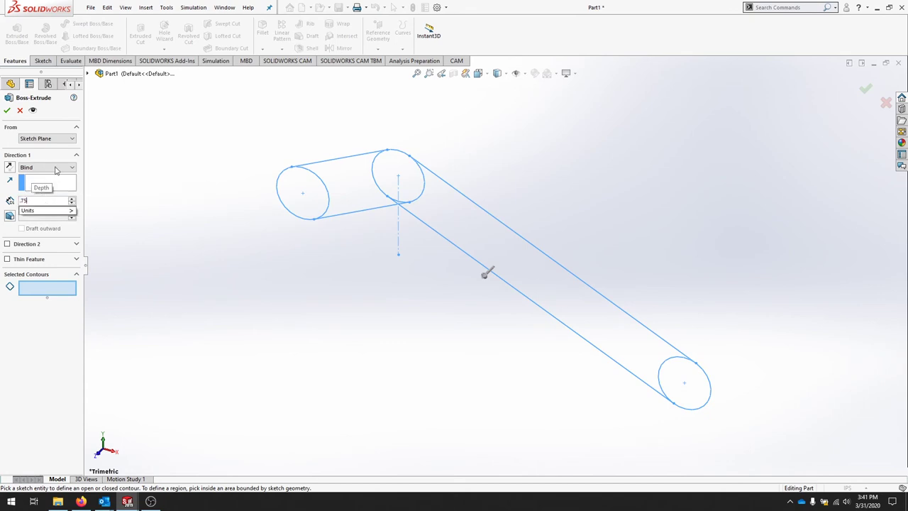
{"action": "left_click", "coordinate": [56, 169]}
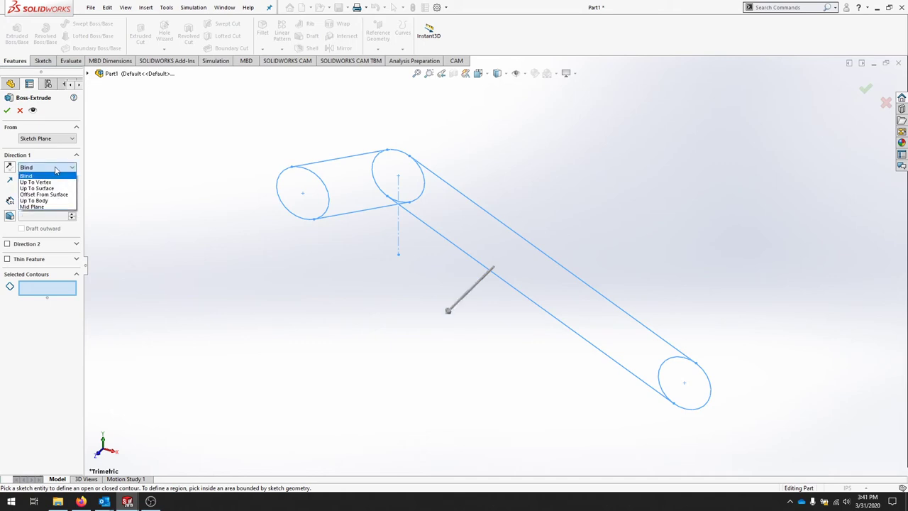
{"action": "left_click", "coordinate": [43, 209]}
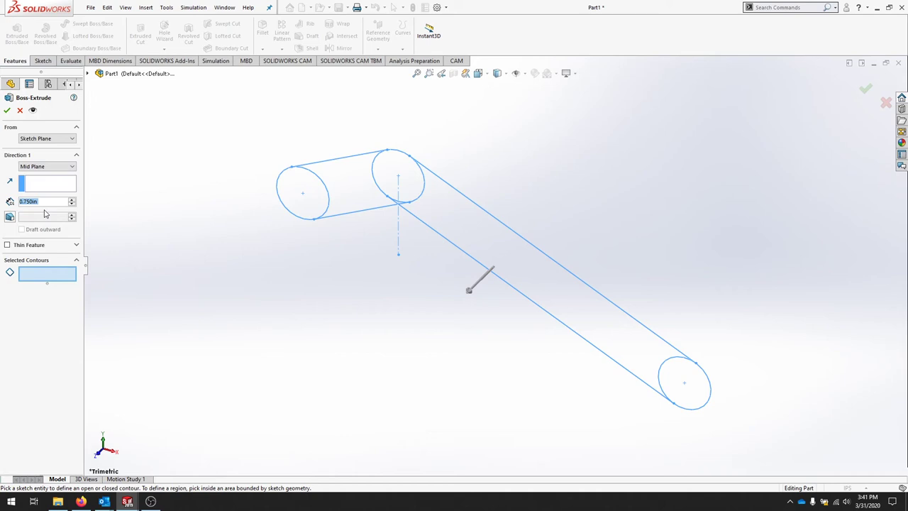
Select all seven arm sketch regions, slot, circles and bend areas, as Selected Contours.
{"action": "left_click", "coordinate": [454, 266]}
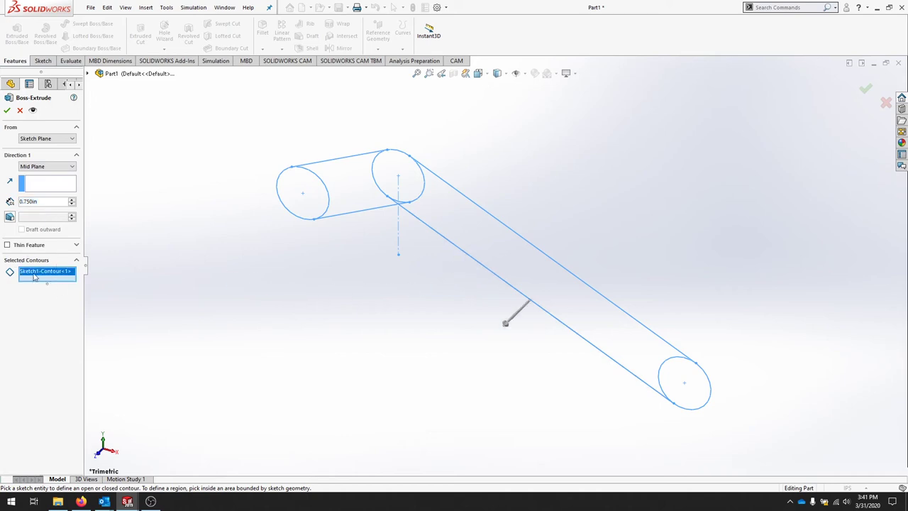
{"action": "left_click", "coordinate": [501, 257]}
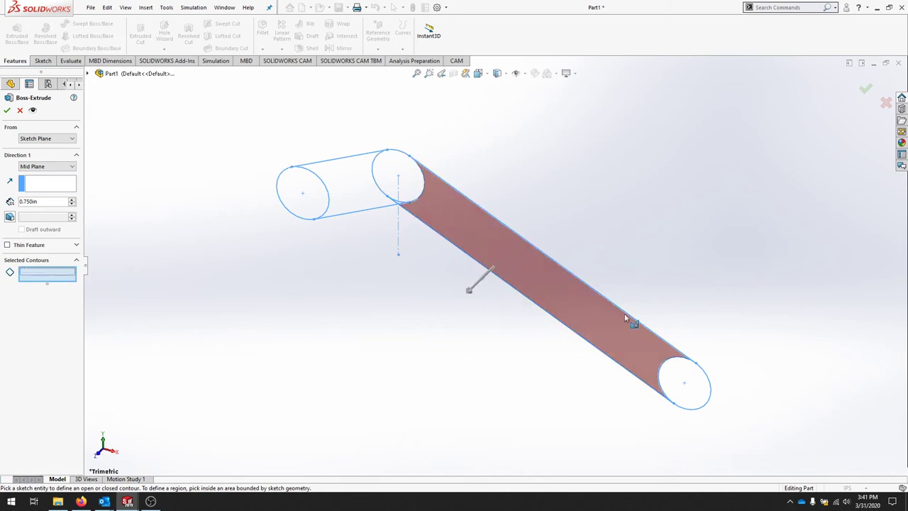
{"action": "left_click", "coordinate": [702, 397]}
{"action": "left_click", "coordinate": [610, 318]}
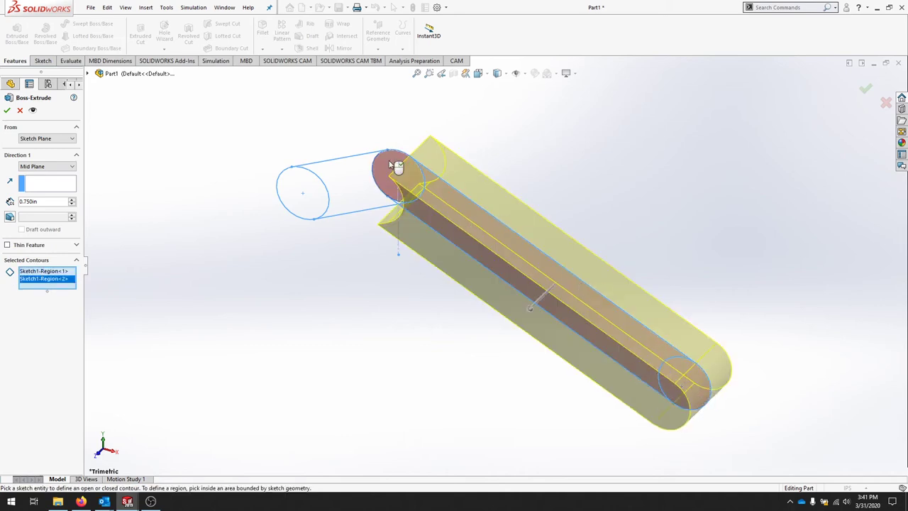
{"action": "left_click", "coordinate": [396, 179]}
{"action": "left_click", "coordinate": [358, 189]}
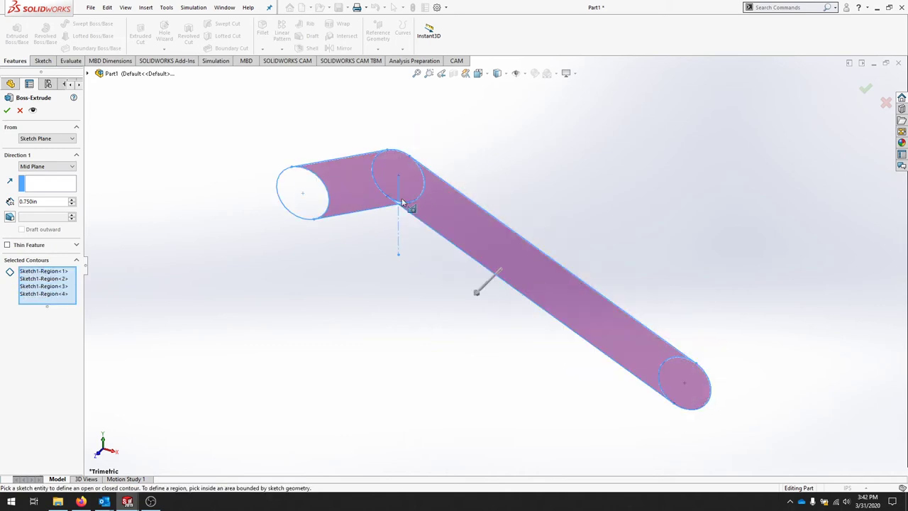
{"action": "scroll", "coordinate": [411, 206], "scroll_direction": "down", "scroll_amount": 4}
{"action": "scroll", "coordinate": [443, 261], "scroll_direction": "down", "scroll_amount": 2}
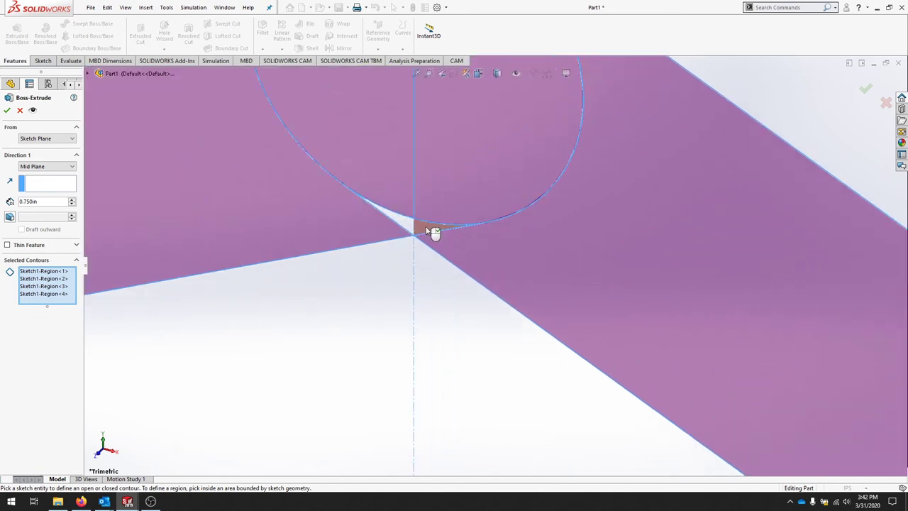
{"action": "left_click", "coordinate": [430, 230]}
{"action": "scroll", "coordinate": [440, 298], "scroll_direction": "up", "scroll_amount": 3}
{"action": "scroll", "coordinate": [475, 354], "scroll_direction": "up", "scroll_amount": 2}
{"action": "scroll", "coordinate": [489, 346], "scroll_direction": "up", "scroll_amount": 4}
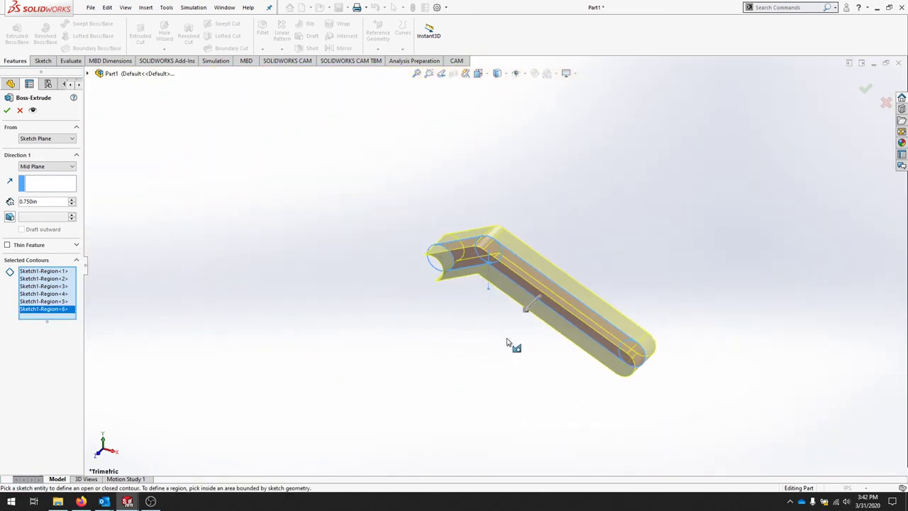
{"action": "left_click", "coordinate": [439, 261]}
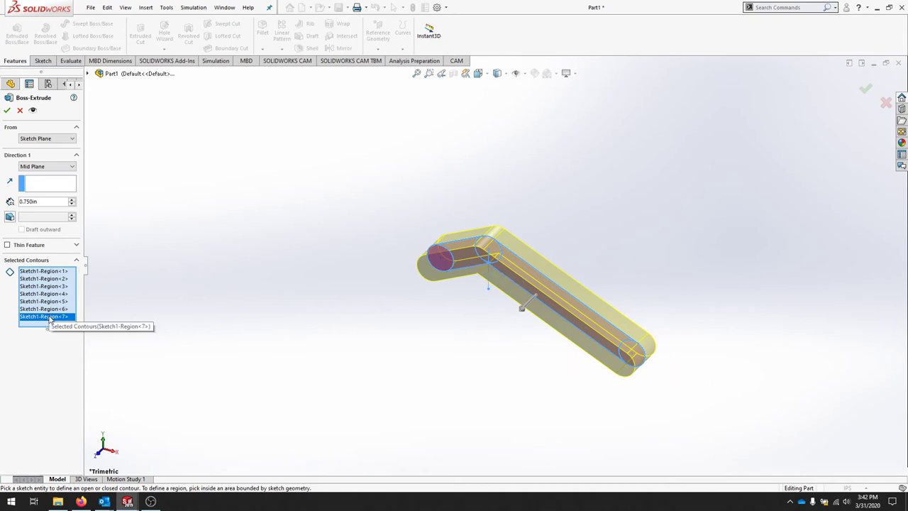
Accept the 0.75 in mid-plane extrusion as Boss-Extrude1 and orbit the view.
{"action": "left_click", "coordinate": [7, 109]}
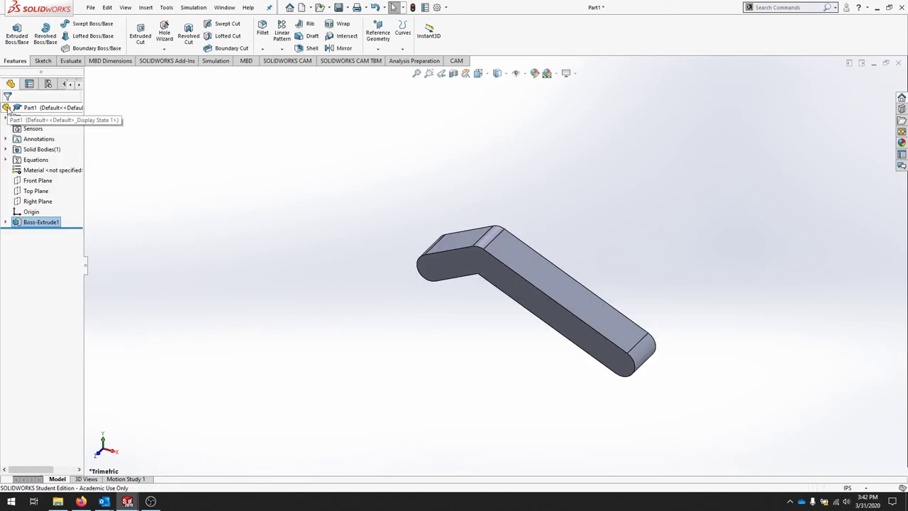
{"action": "left_click", "coordinate": [36, 180]}
{"action": "mouse_move", "coordinate": [748, 282]}
{"action": "middle_mouse_down"}
{"action": "mouse_move", "coordinate": [683, 298]}
{"action": "mouse_move", "coordinate": [718, 277]}
{"action": "mouse_move", "coordinate": [744, 284]}
{"action": "middle_mouse_up"}
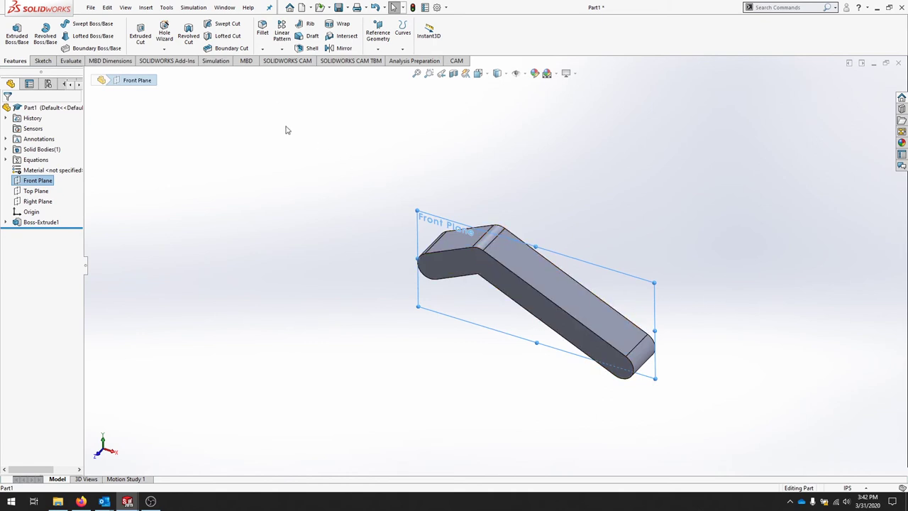
Add global variable materialThickness = 0.75 in Equations and update the model.
{"action": "left_click", "coordinate": [167, 9]}
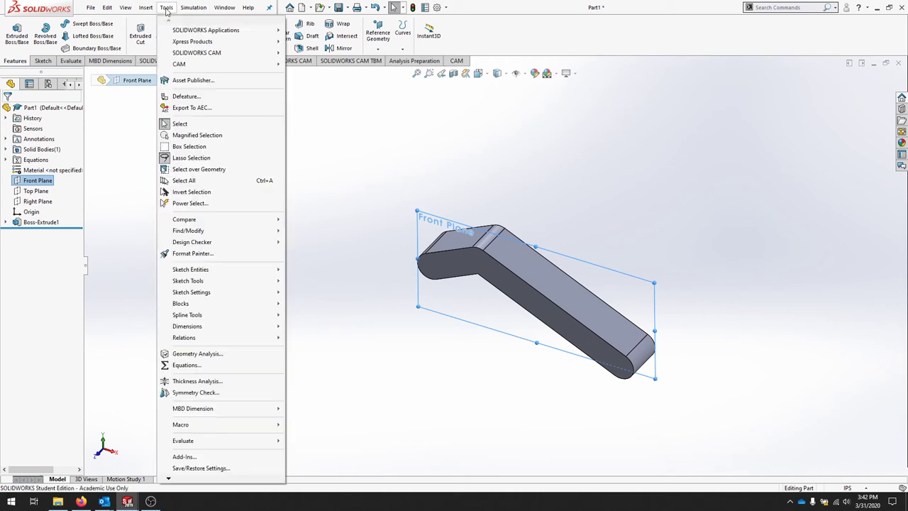
{"action": "left_click", "coordinate": [213, 365]}
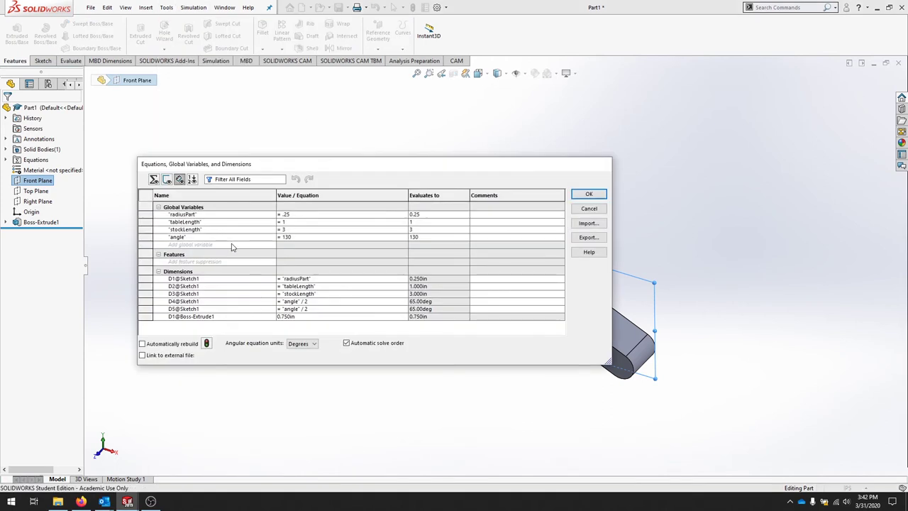
{"action": "left_click", "coordinate": [232, 244]}
{"action": "type", "text": "materialThickness"}
{"action": "key", "text": "Tab"}
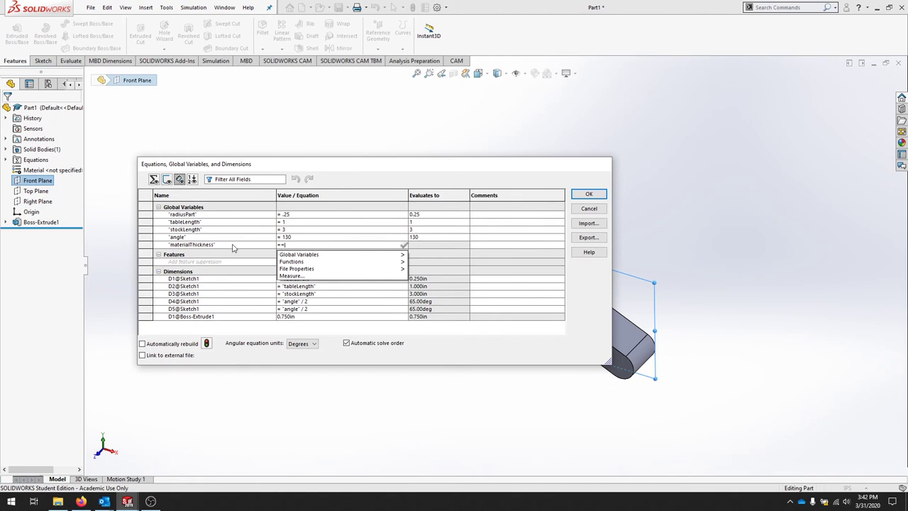
{"action": "key", "text": "BackSpace"}
{"action": "type", "text": "."}
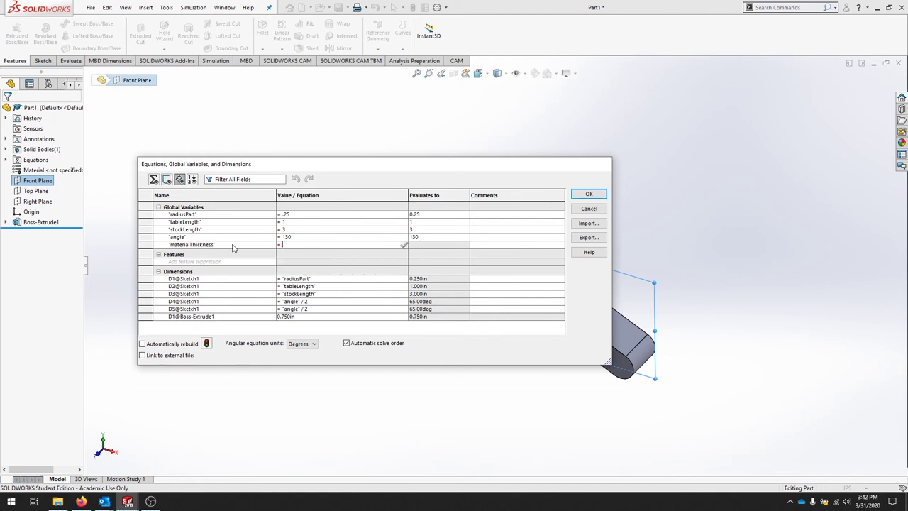
{"action": "type", "text": "75"}
{"action": "left_click", "coordinate": [582, 197]}
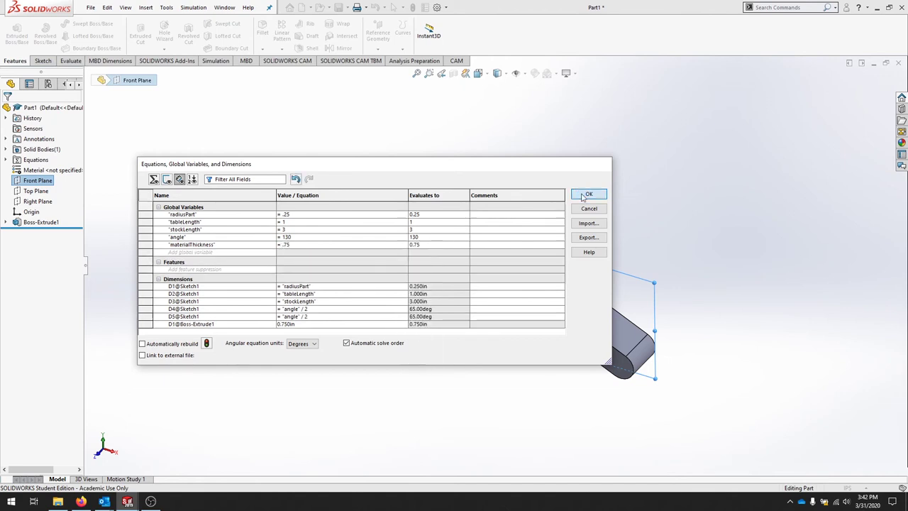
{"action": "left_click", "coordinate": [583, 197]}
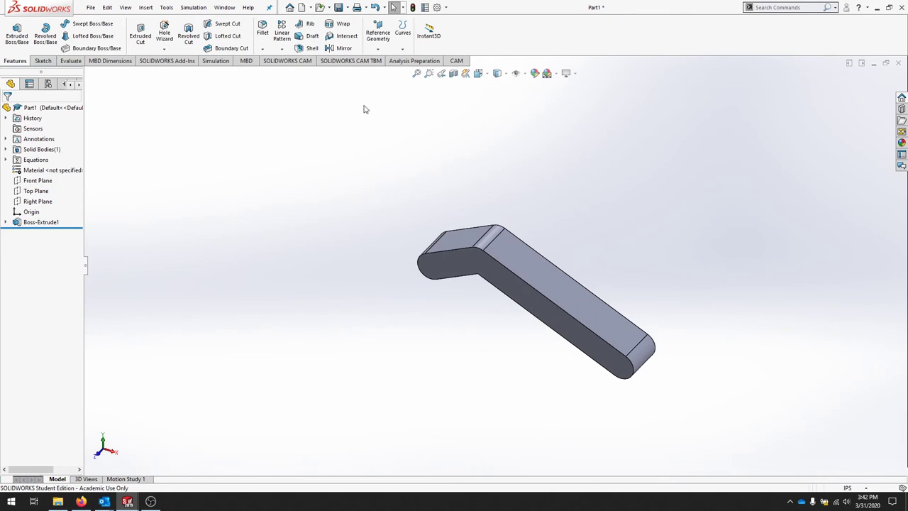
Edit Boss-Extrude1 so its depth is =materialThickness (0.750 in) and rebuild.
{"action": "left_click", "coordinate": [5, 223]}
{"action": "right_click", "coordinate": [39, 222]}
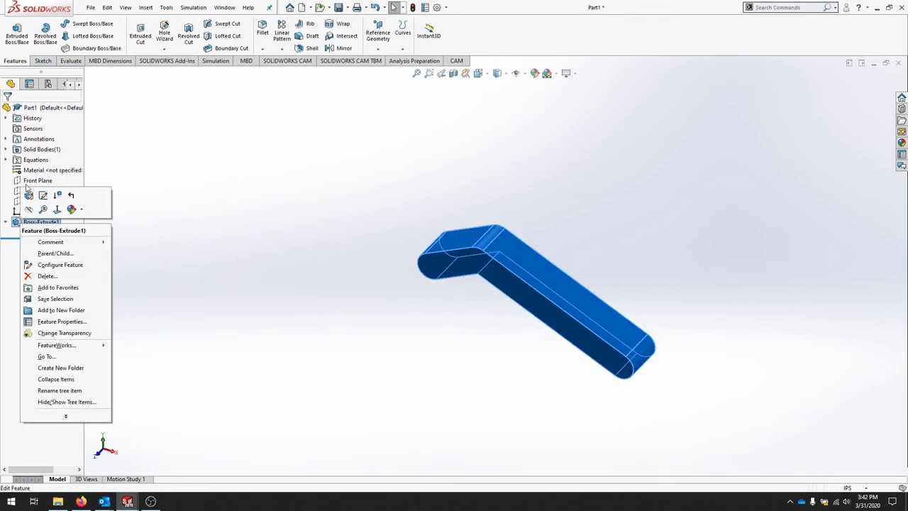
{"action": "left_click", "coordinate": [28, 195]}
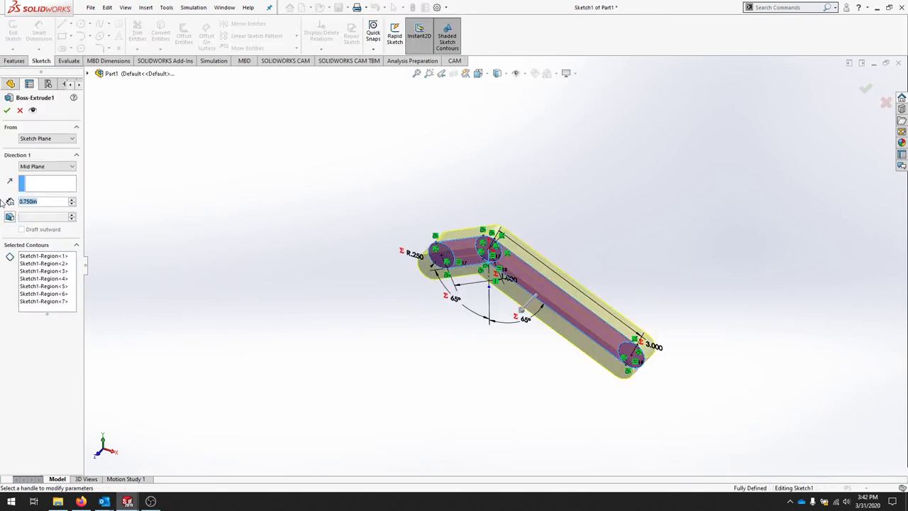
{"action": "type", "text": "="}
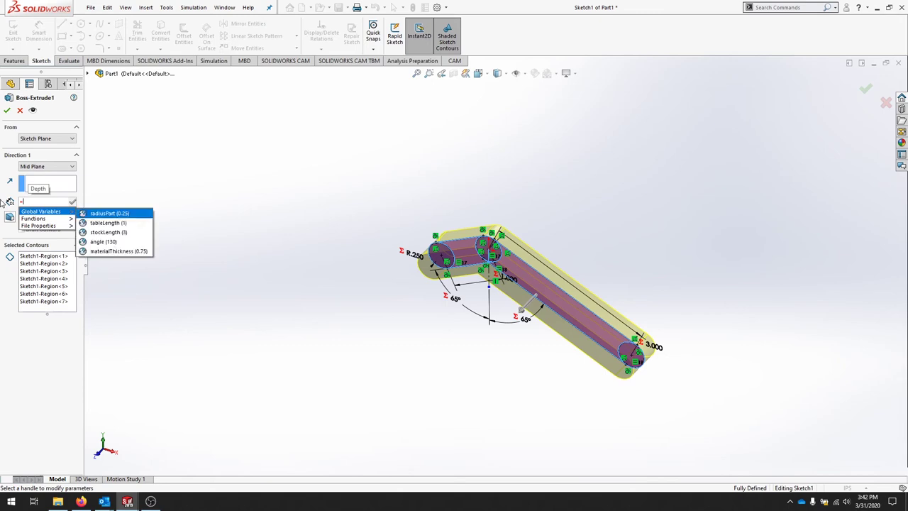
{"action": "key", "text": "Down"}
{"action": "key", "text": "Down"}
{"action": "key", "text": "Down"}
{"action": "key", "text": "Down"}
{"action": "key", "text": "Return"}
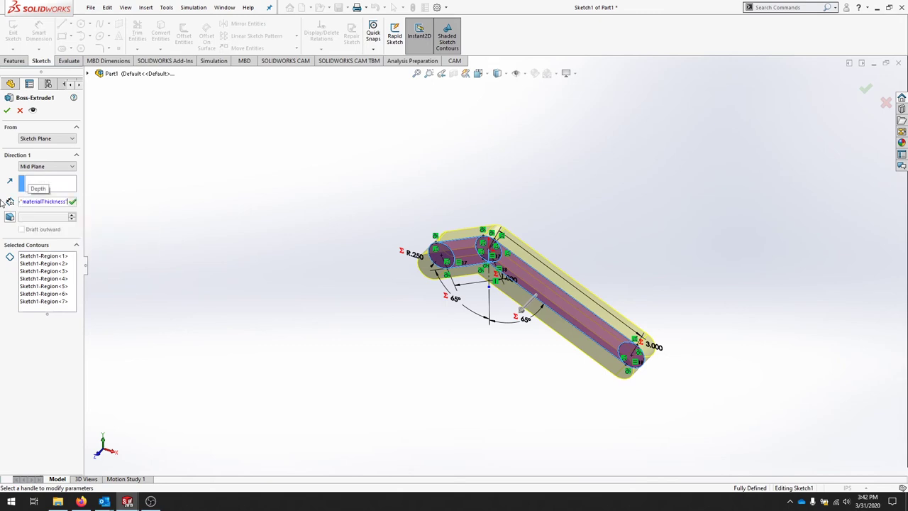
{"action": "left_click", "coordinate": [72, 201]}
{"action": "left_click", "coordinate": [7, 111]}
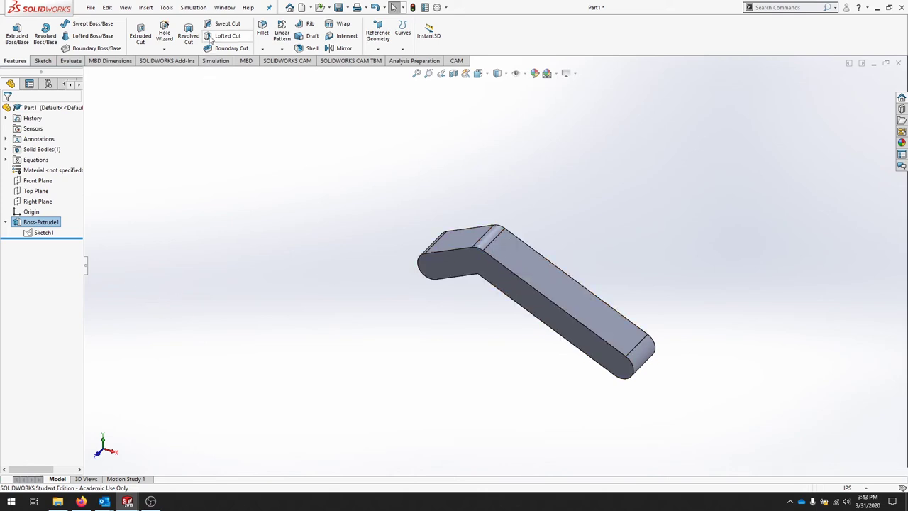
In Equations, set global variable boltDia to 0.25.
{"action": "left_click", "coordinate": [166, 7]}
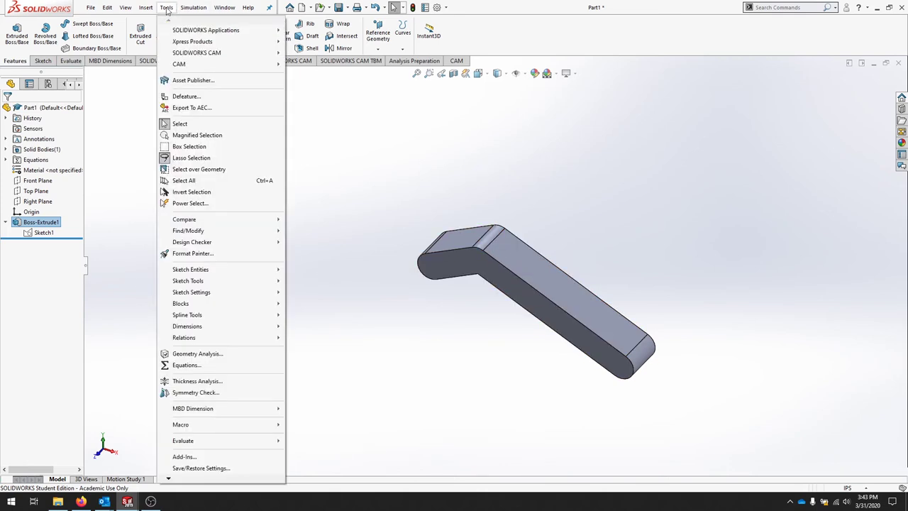
{"action": "left_click", "coordinate": [205, 365]}
{"action": "left_click_drag", "start_coordinate": [439, 161], "coordinate": [602, 263]}
{"action": "left_click", "coordinate": [345, 356]}
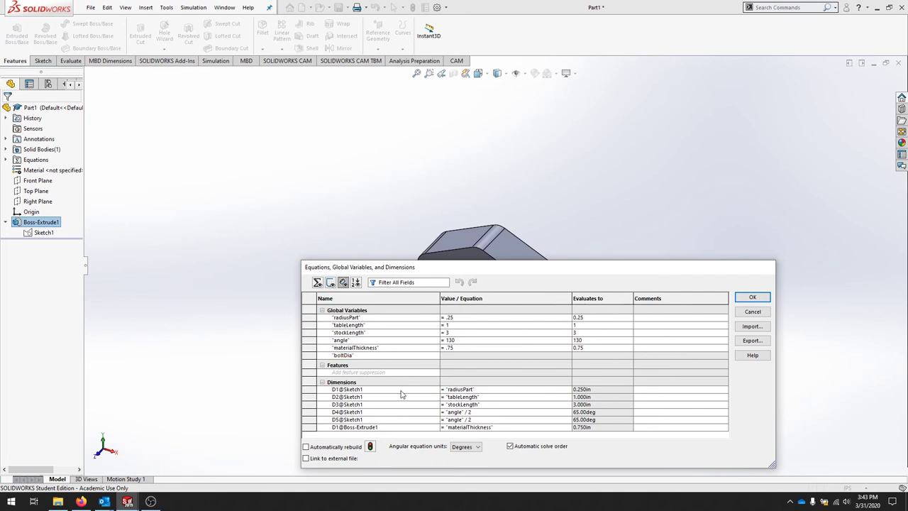
{"action": "key", "text": "Tab"}
{"action": "type", "text": ".25"}
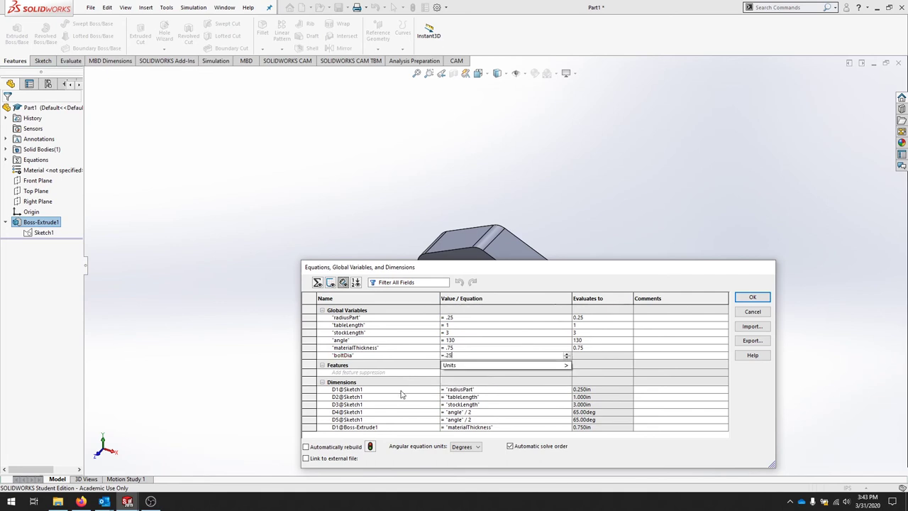
{"action": "key", "text": "Tab"}
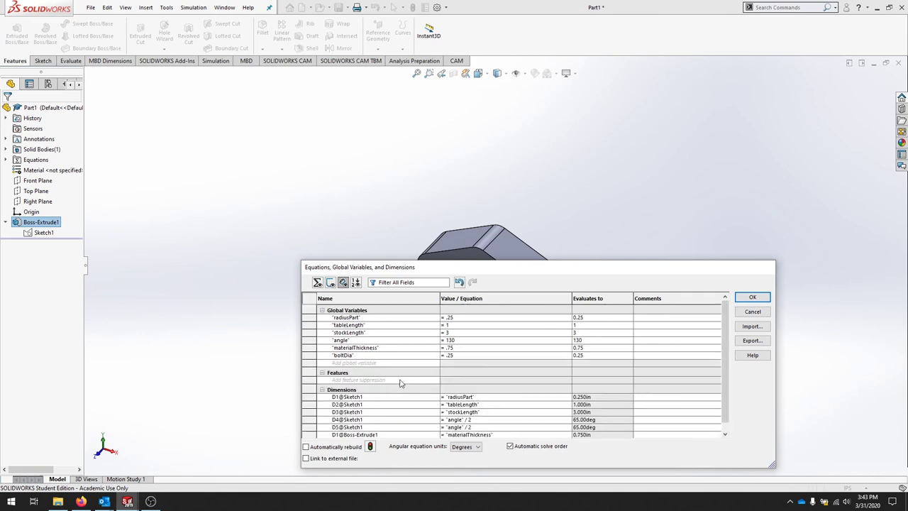
Add global variable slotLength = 1 and close Equations to rebuild the part.
{"action": "left_click", "coordinate": [379, 363]}
{"action": "type", "text": "slotLength"}
{"action": "key", "text": "Tab"}
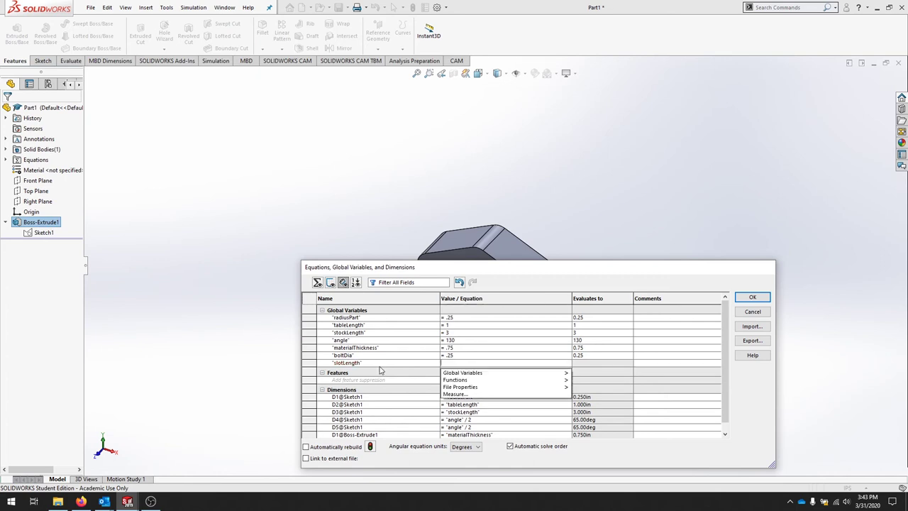
{"action": "type", "text": "="}
{"action": "type", "text": "1"}
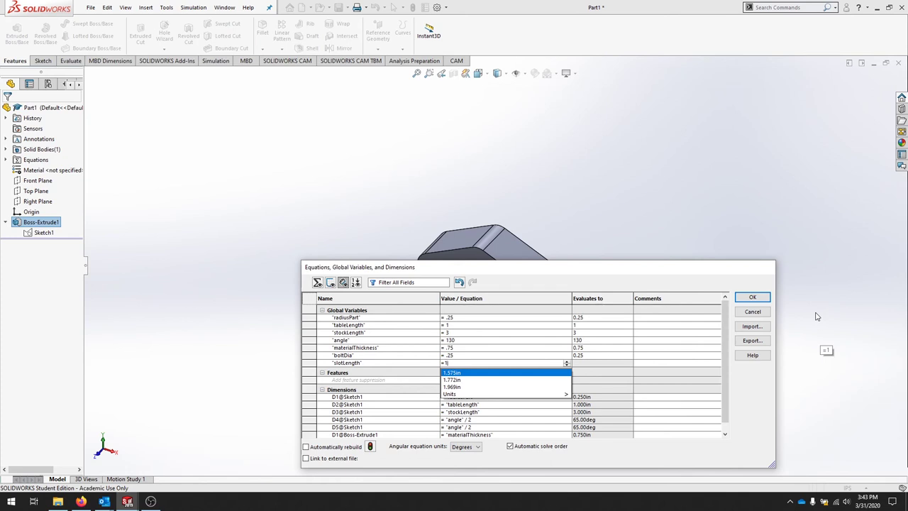
{"action": "left_click", "coordinate": [753, 298]}
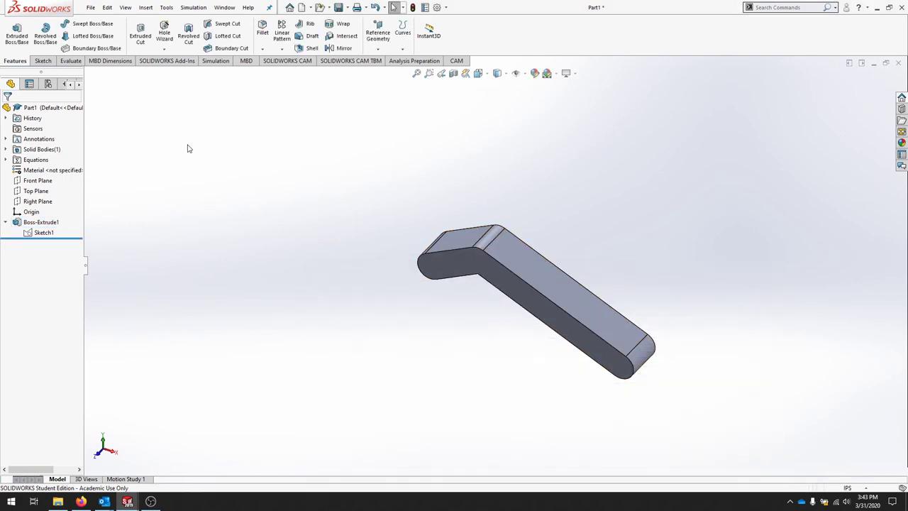
Start Sketch2 on the Top Plane and set the view Normal To it.
{"action": "left_click", "coordinate": [43, 61]}
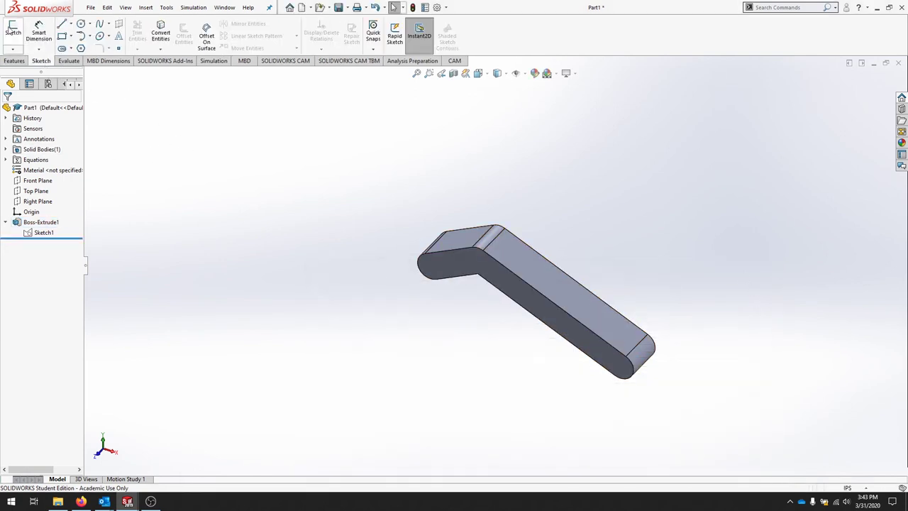
{"action": "left_click", "coordinate": [12, 30]}
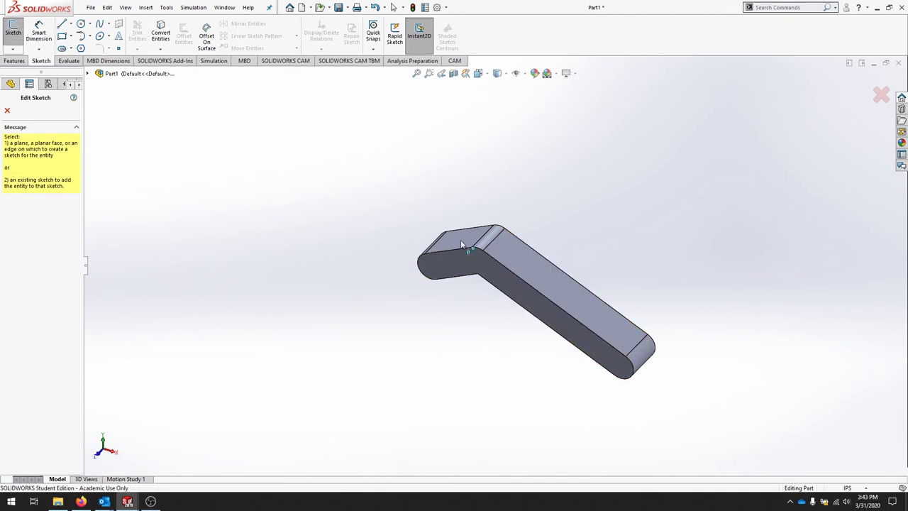
{"action": "left_click", "coordinate": [10, 85]}
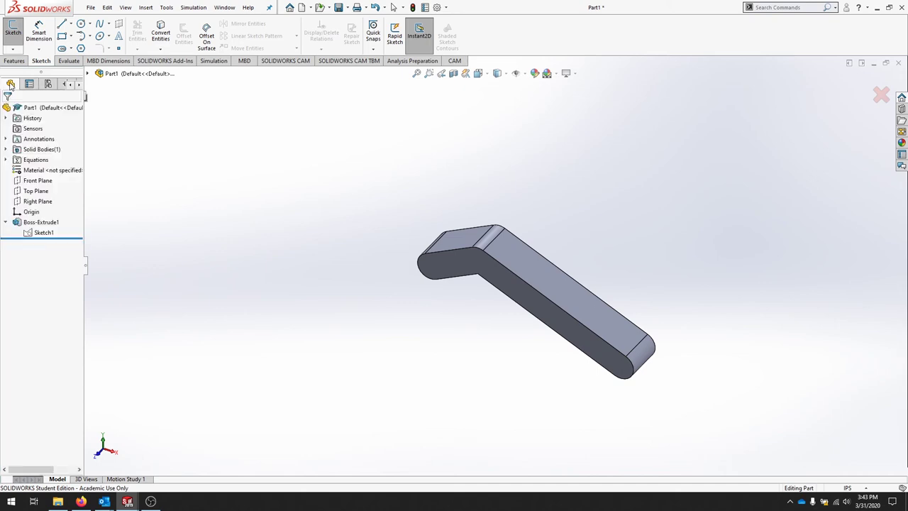
{"action": "left_click", "coordinate": [34, 193]}
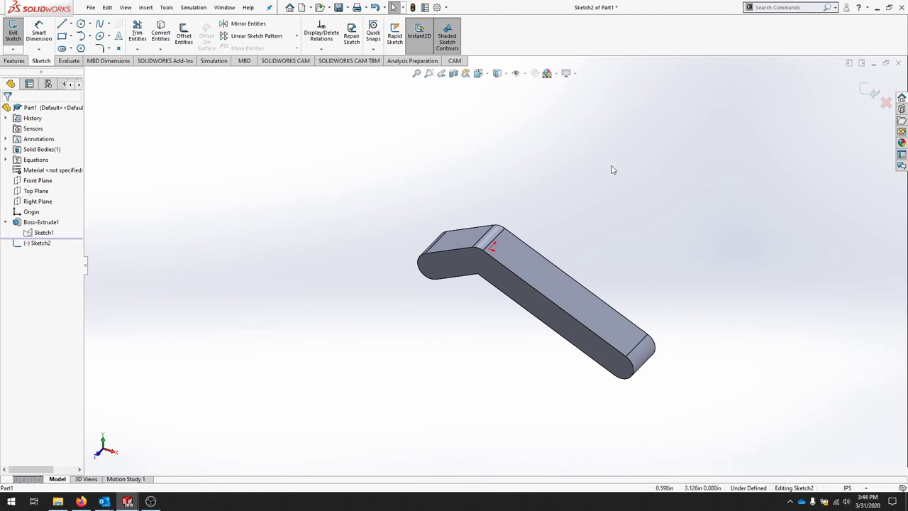
{"action": "right_click", "coordinate": [41, 245]}
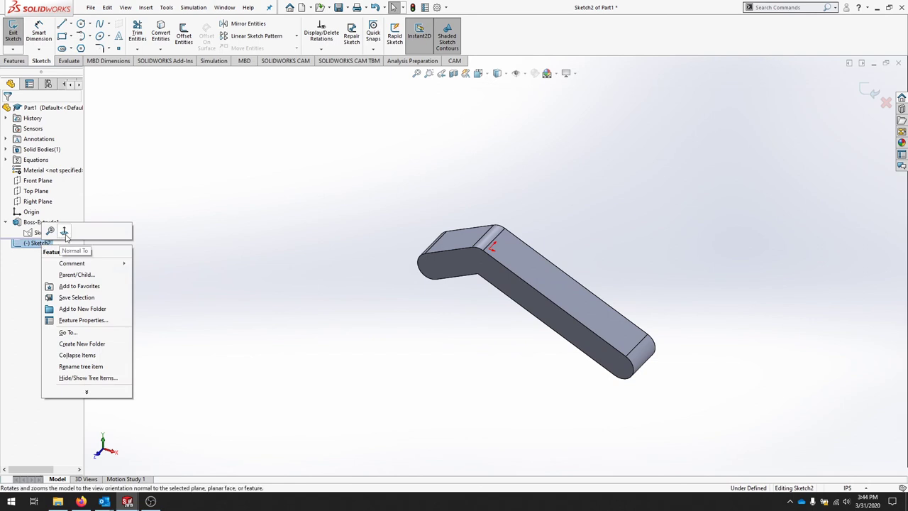
{"action": "left_click", "coordinate": [65, 233]}
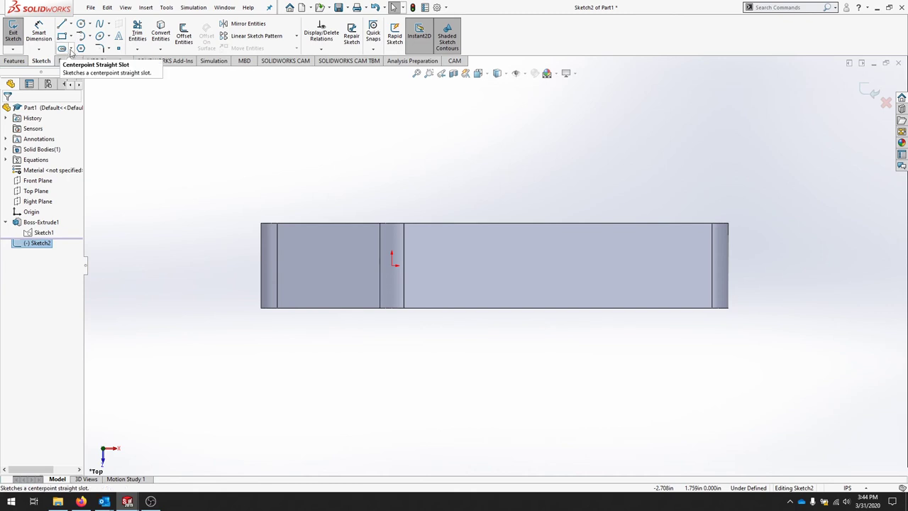
Sketch a centre-point straight slot at the origin, 1.000 in long and 0.250 in wide.
{"action": "left_click", "coordinate": [70, 49]}
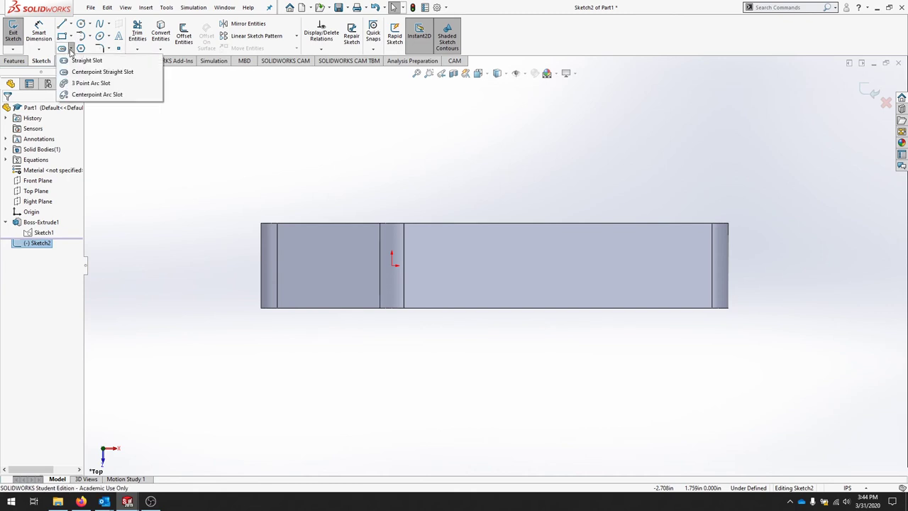
{"action": "left_click", "coordinate": [102, 72]}
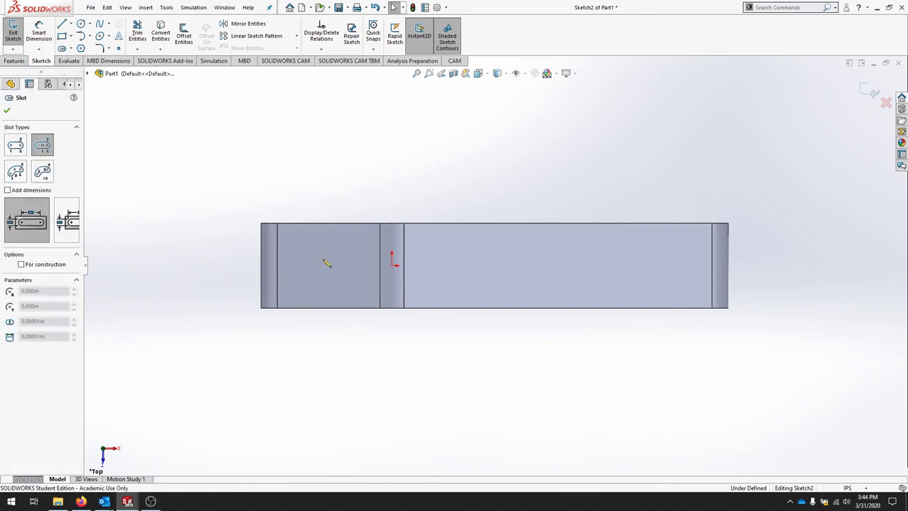
{"action": "left_click", "coordinate": [392, 265]}
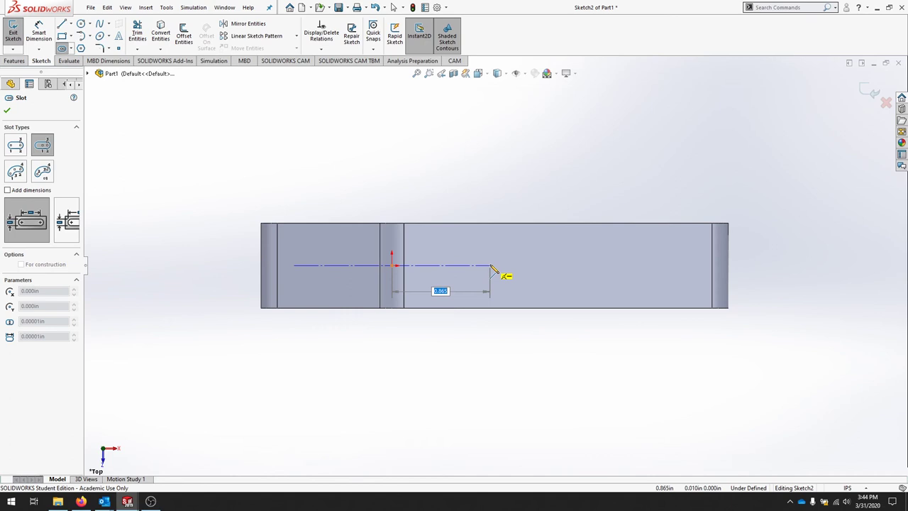
{"action": "type", "text": "5"}
{"action": "key", "text": "Return"}
{"action": "left_click", "coordinate": [420, 273]}
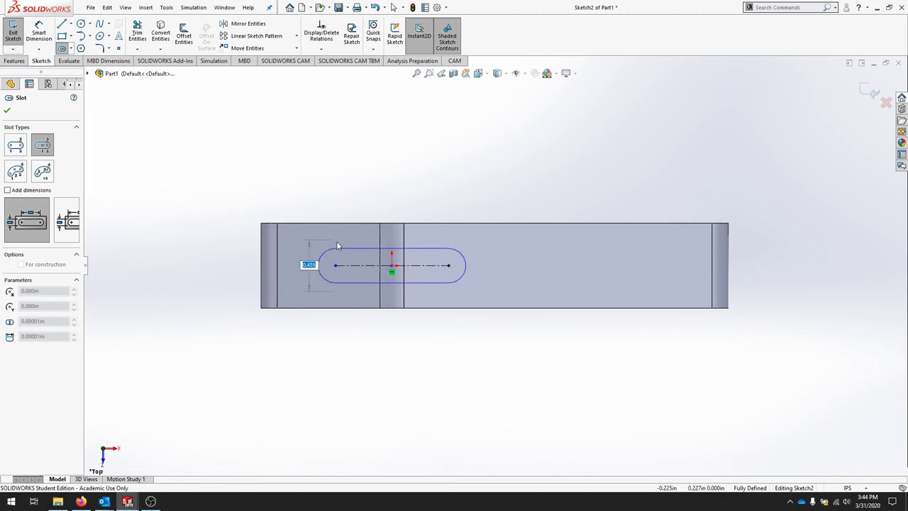
{"action": "left_click", "coordinate": [338, 246]}
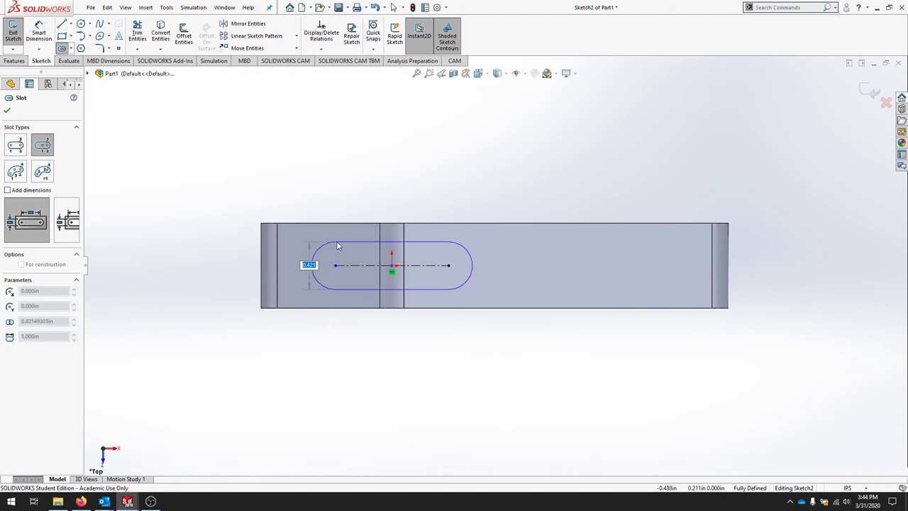
{"action": "type", "text": ".25"}
{"action": "key", "text": "Return"}
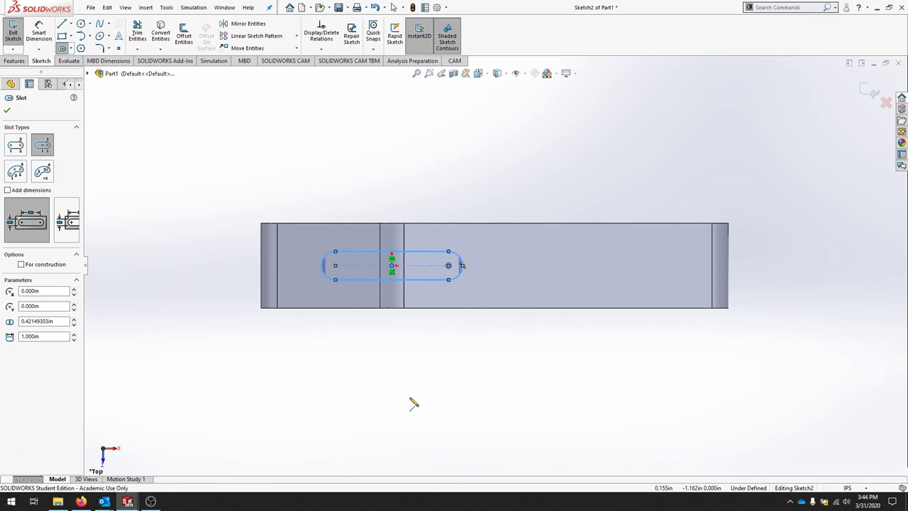
{"action": "left_click", "coordinate": [40, 32]}
Dimension the slot's end arc radius with the equation ="boltDia"/2.
{"action": "left_click", "coordinate": [465, 273]}
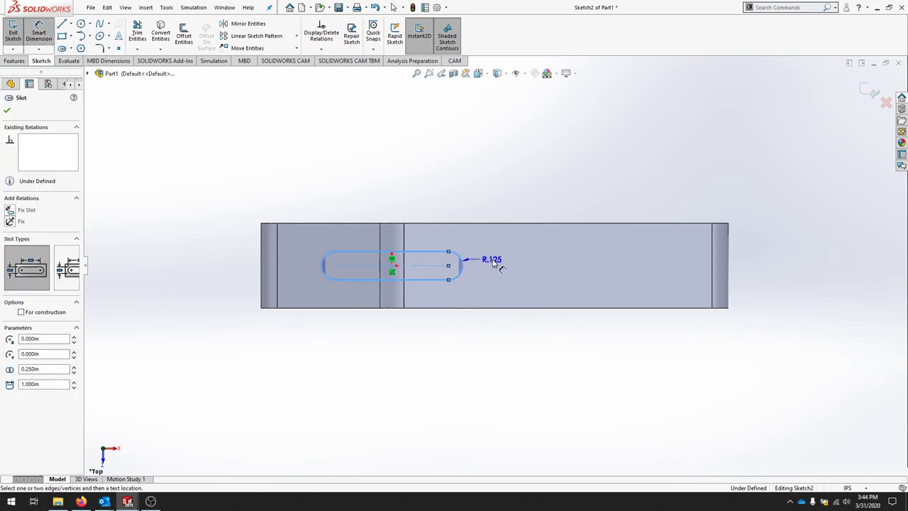
{"action": "left_click", "coordinate": [514, 252]}
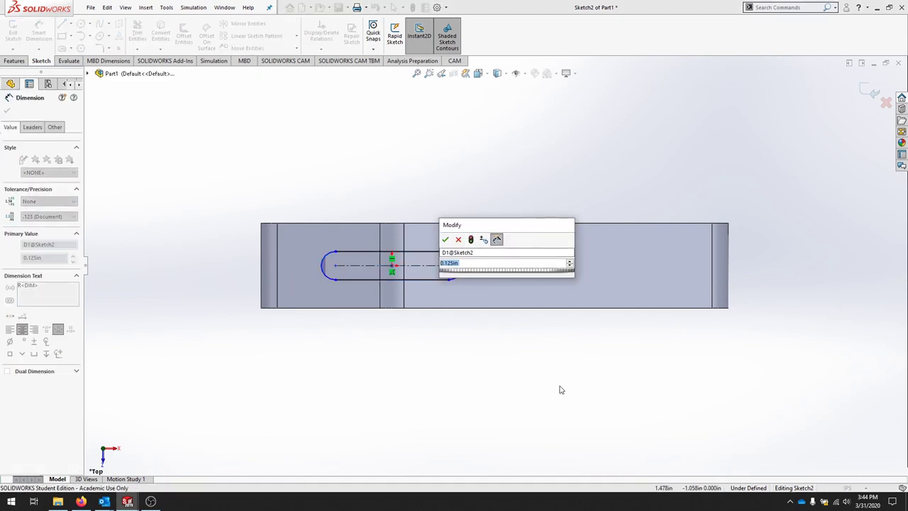
{"action": "type", "text": "=bol"}
{"action": "key", "text": "Return"}
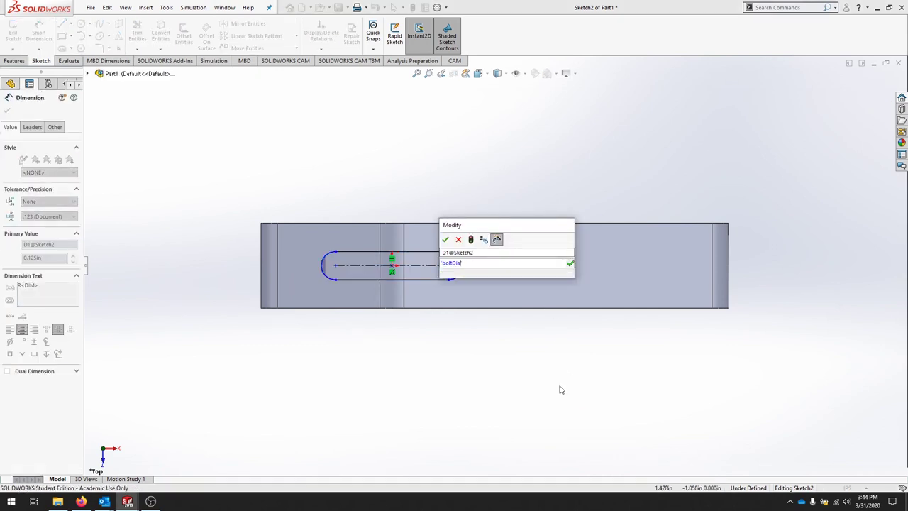
{"action": "type", "text": "="}
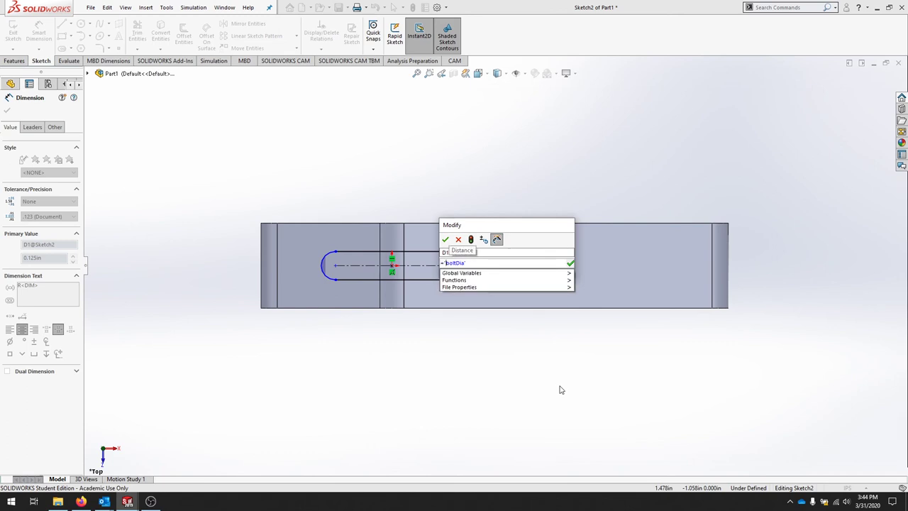
{"action": "key", "text": "Escape"}
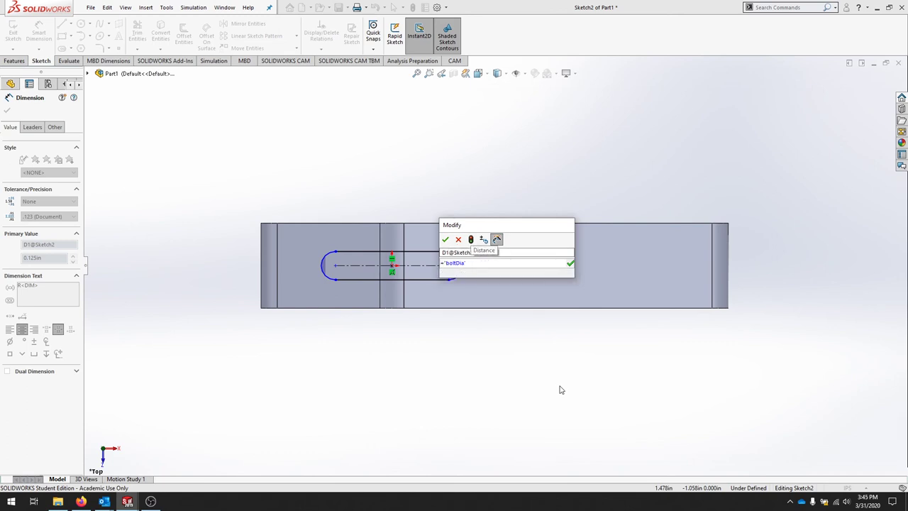
{"action": "type", "text": "/2"}
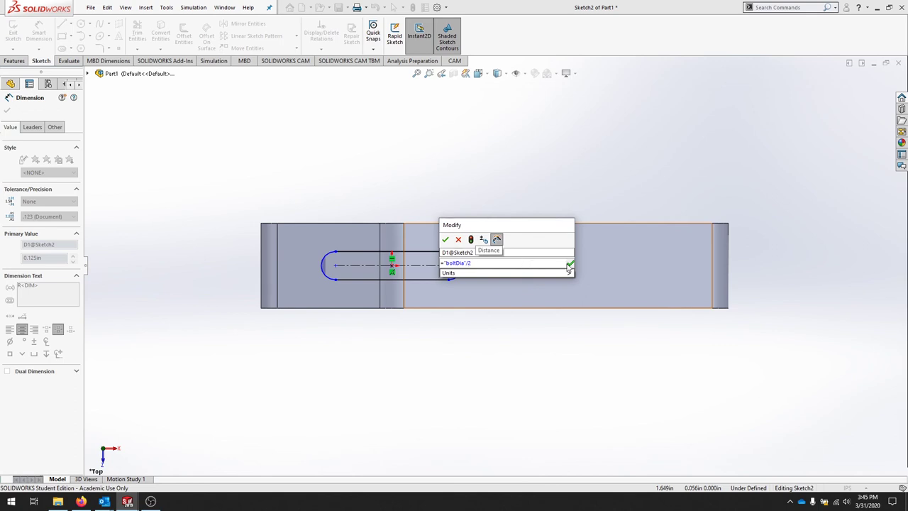
{"action": "left_click", "coordinate": [569, 264]}
{"action": "left_click", "coordinate": [445, 239]}
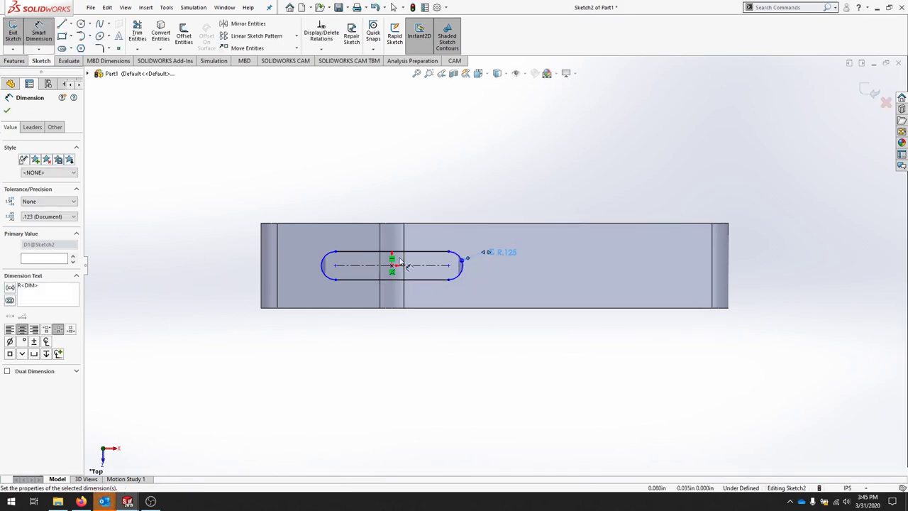
Dimension the slot's centre-to-centre length, linking it to the slotLength global variable.
{"action": "left_click", "coordinate": [457, 275]}
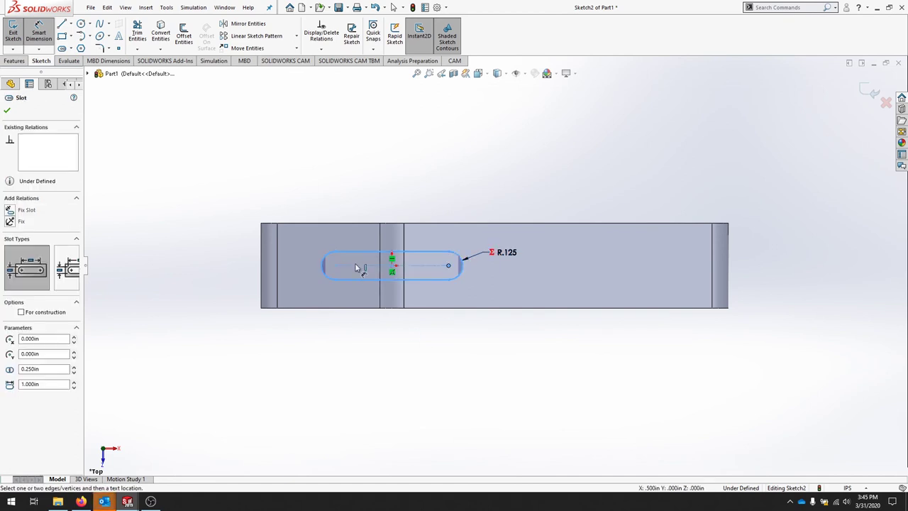
{"action": "left_click", "coordinate": [335, 264]}
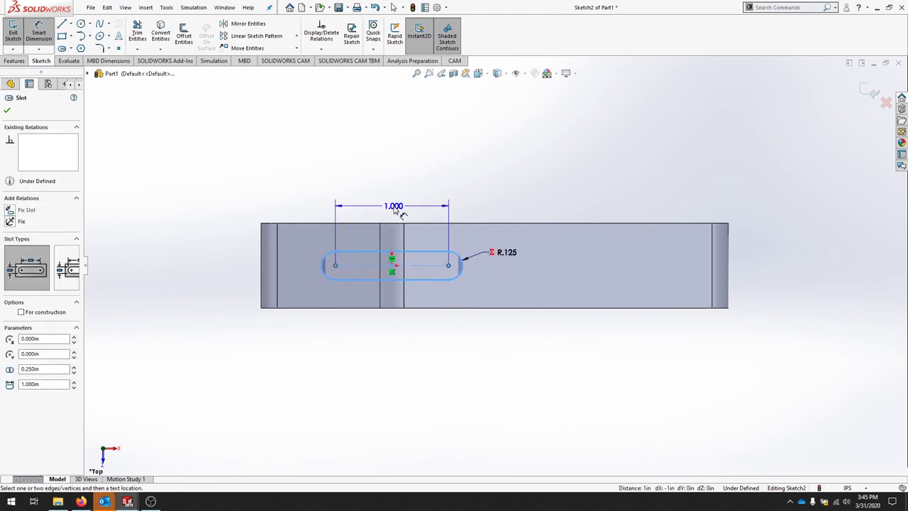
{"action": "left_click", "coordinate": [395, 209]}
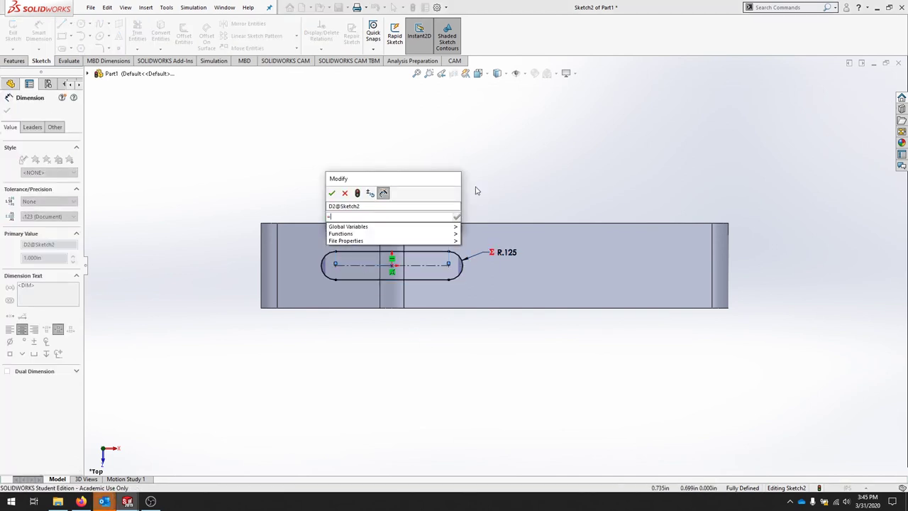
{"action": "key", "text": "Down"}
{"action": "key", "text": "Right"}
{"action": "key", "text": "Down"}
{"action": "key", "text": "Down"}
{"action": "key", "text": "Down"}
{"action": "key", "text": "Down"}
{"action": "key", "text": "Down"}
{"action": "key", "text": "Down"}
{"action": "key", "text": "Return"}
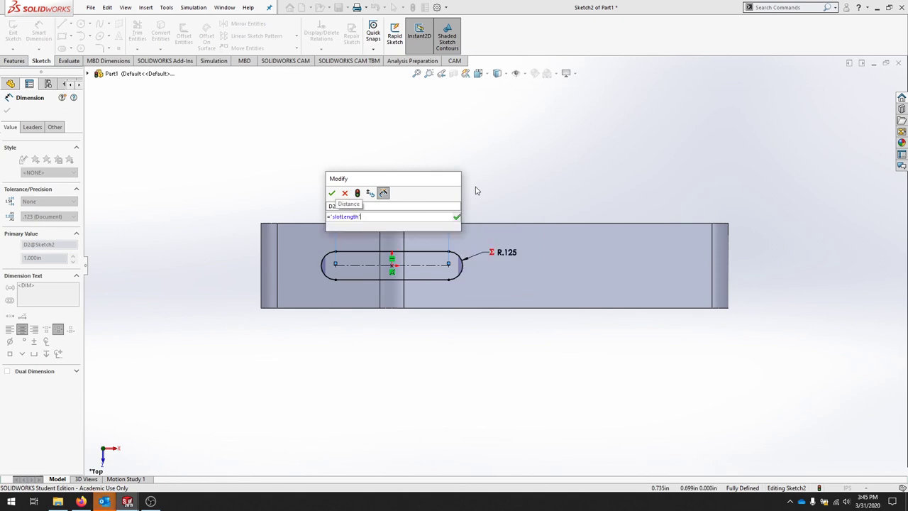
{"action": "left_click", "coordinate": [332, 193]}
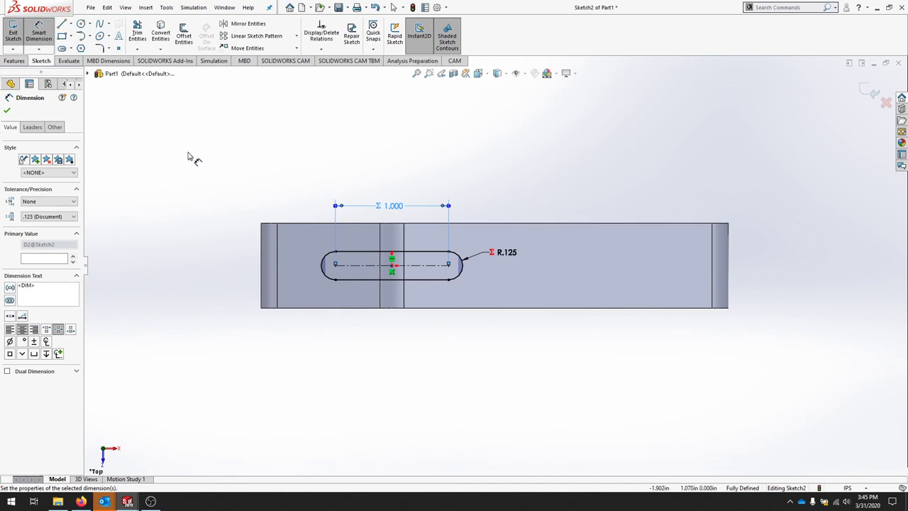
Exit the slot sketch and orbit to a tilted view of the arm's top face.
{"action": "left_click", "coordinate": [13, 30]}
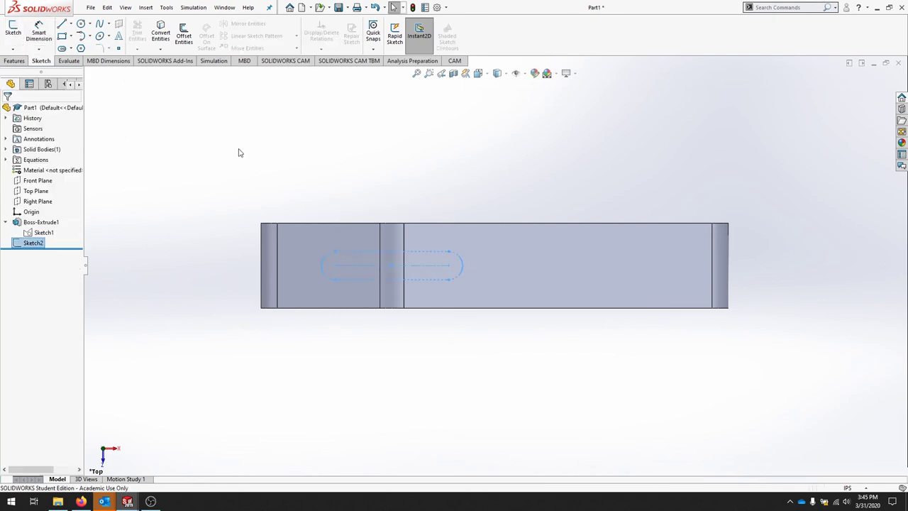
{"action": "middle_click_drag", "start_coordinate": [188, 283], "coordinate": [179, 71]}
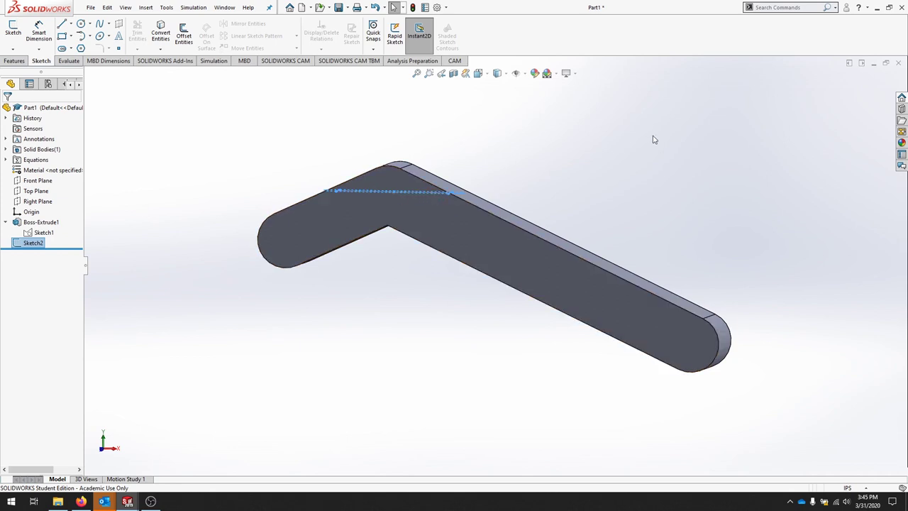
{"action": "mouse_move", "coordinate": [652, 140]}
{"action": "middle_mouse_down"}
{"action": "mouse_move", "coordinate": [669, 194]}
{"action": "mouse_move", "coordinate": [654, 239]}
{"action": "middle_mouse_up"}
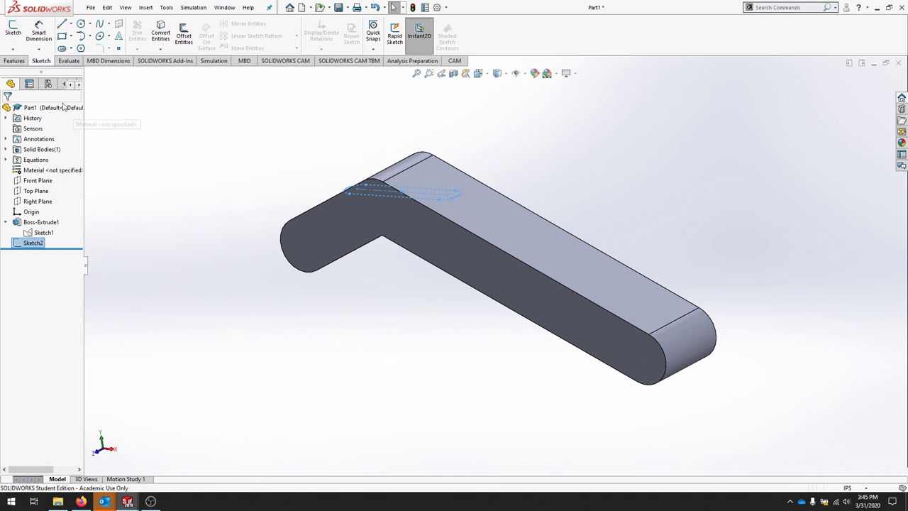
Extrude-cut the slot sketch Through All - Both, then orbit to inspect the slot.
{"action": "left_click", "coordinate": [14, 60]}
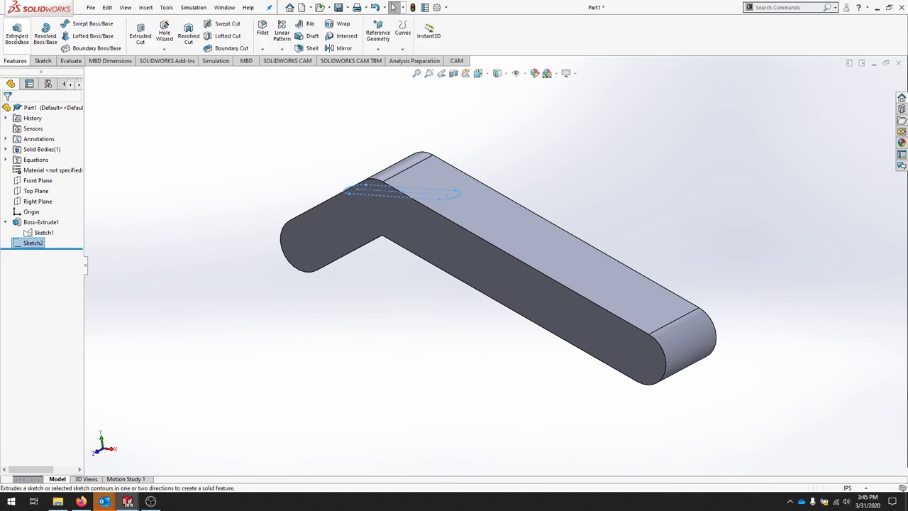
{"action": "left_click", "coordinate": [140, 33]}
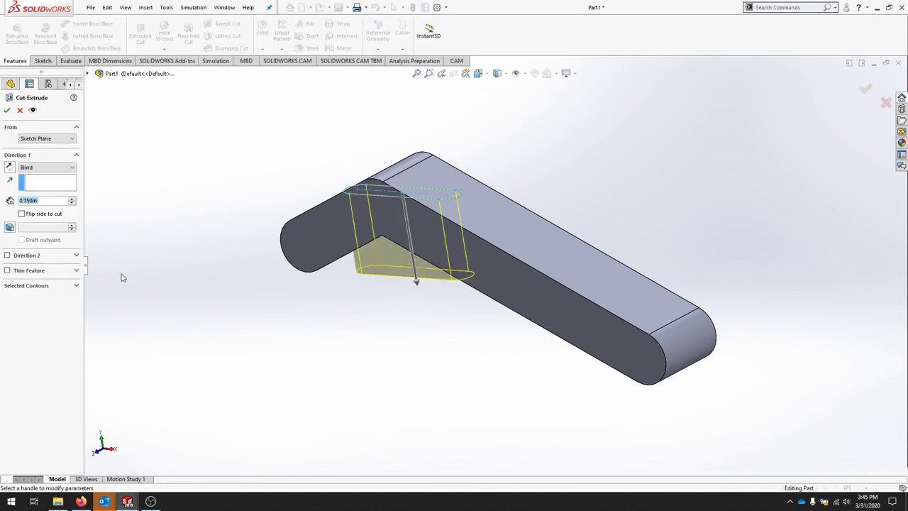
{"action": "left_click", "coordinate": [72, 168]}
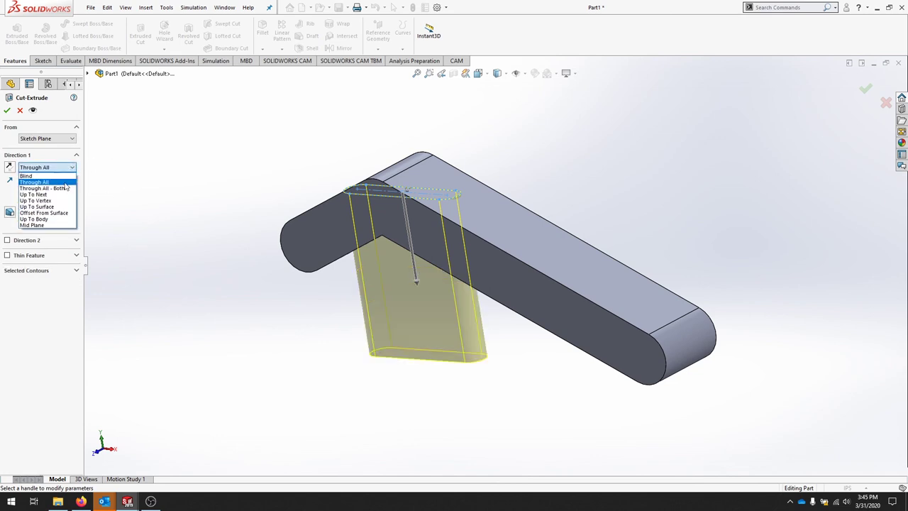
{"action": "left_click", "coordinate": [62, 188]}
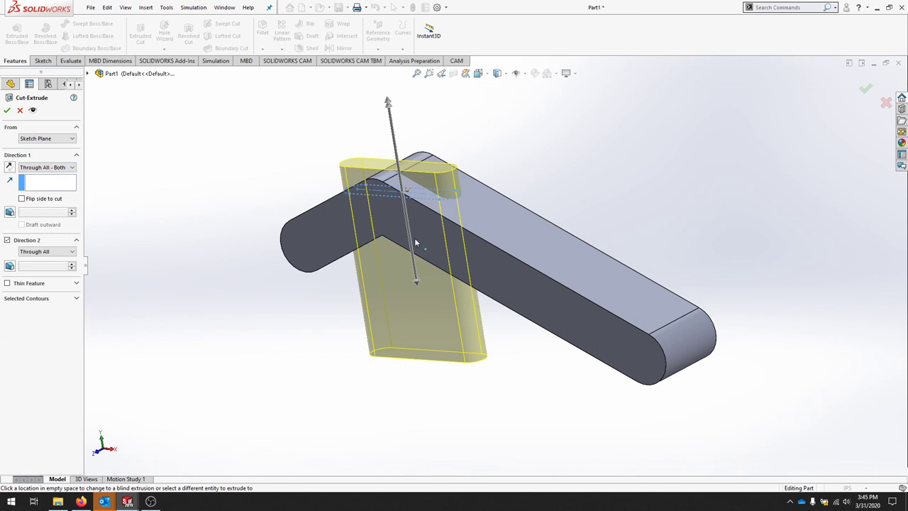
{"action": "left_click", "coordinate": [7, 111]}
{"action": "mouse_move", "coordinate": [653, 141]}
{"action": "middle_mouse_down"}
{"action": "mouse_move", "coordinate": [679, 174]}
{"action": "mouse_move", "coordinate": [688, 162]}
{"action": "middle_mouse_up"}
{"action": "mouse_move", "coordinate": [801, 254]}
{"action": "middle_mouse_down"}
{"action": "mouse_move", "coordinate": [759, 149]}
{"action": "mouse_move", "coordinate": [787, 177]}
{"action": "mouse_move", "coordinate": [813, 281]}
{"action": "mouse_move", "coordinate": [780, 358]}
{"action": "middle_mouse_up"}
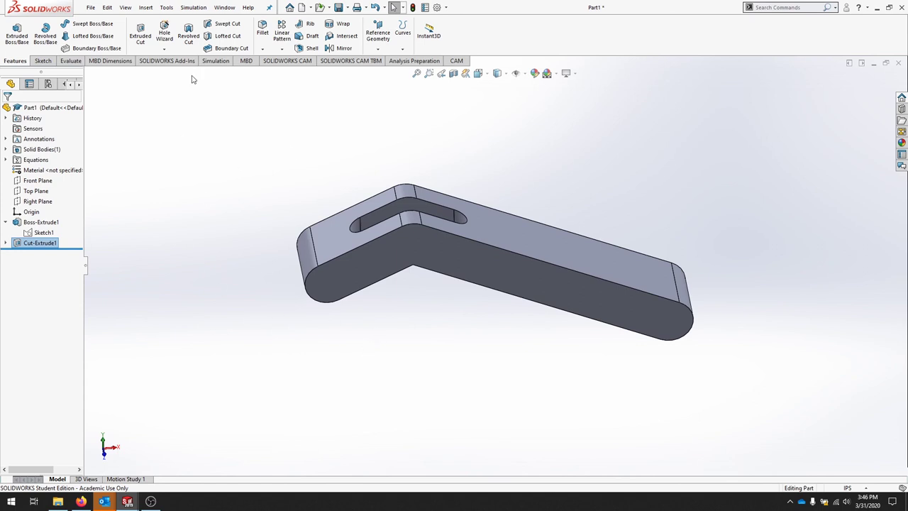
In Tools > Equations, change boltDia to 5/16 and apply.
{"action": "left_click", "coordinate": [166, 7]}
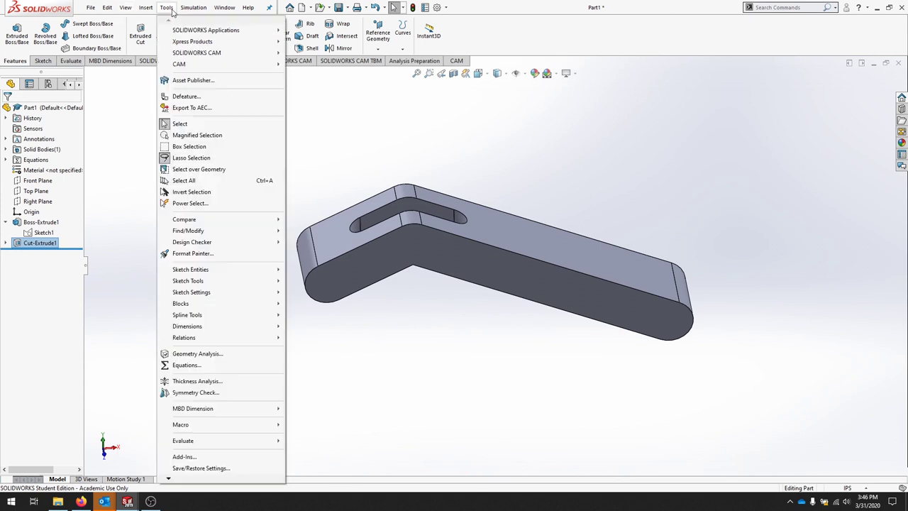
{"action": "left_click", "coordinate": [205, 367]}
{"action": "mouse_move", "coordinate": [513, 269]}
{"action": "left_mouse_down"}
{"action": "mouse_move", "coordinate": [606, 275]}
{"action": "mouse_move", "coordinate": [608, 286]}
{"action": "left_mouse_up"}
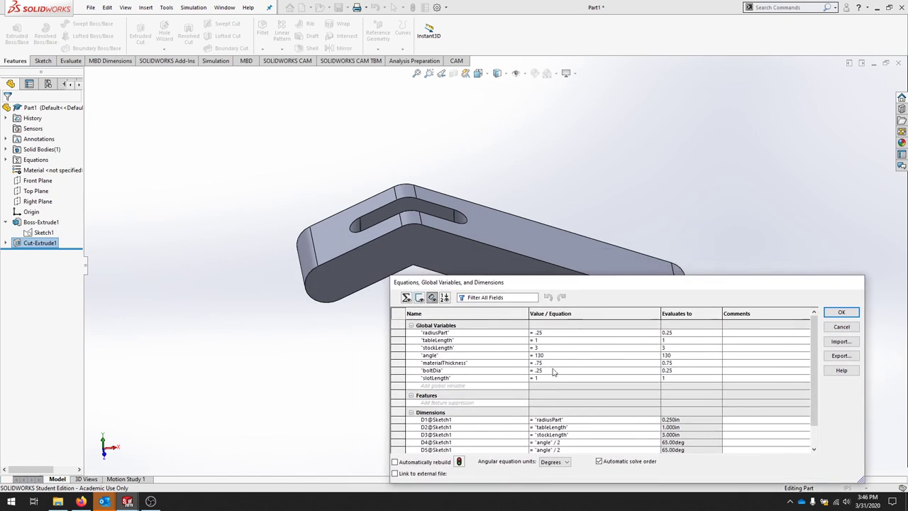
{"action": "left_click", "coordinate": [554, 370]}
{"action": "double_click", "coordinate": [555, 370]}
{"action": "type", "text": "5/16"}
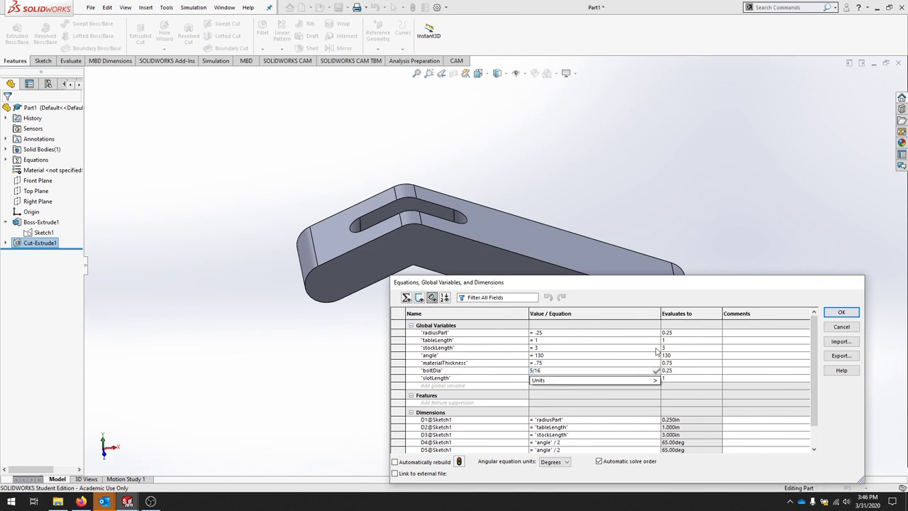
{"action": "left_click", "coordinate": [841, 312]}
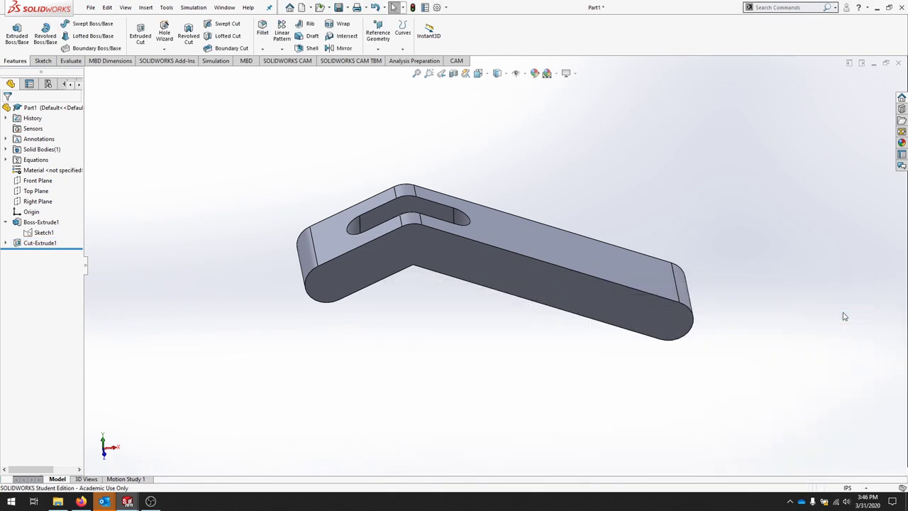
Rebuild the part and orbit to inspect the wider slot.
{"action": "mouse_move", "coordinate": [426, 223]}
{"action": "middle_mouse_down"}
{"action": "mouse_move", "coordinate": [529, 214]}
{"action": "mouse_move", "coordinate": [522, 205]}
{"action": "middle_mouse_up"}
{"action": "left_click", "coordinate": [413, 7]}
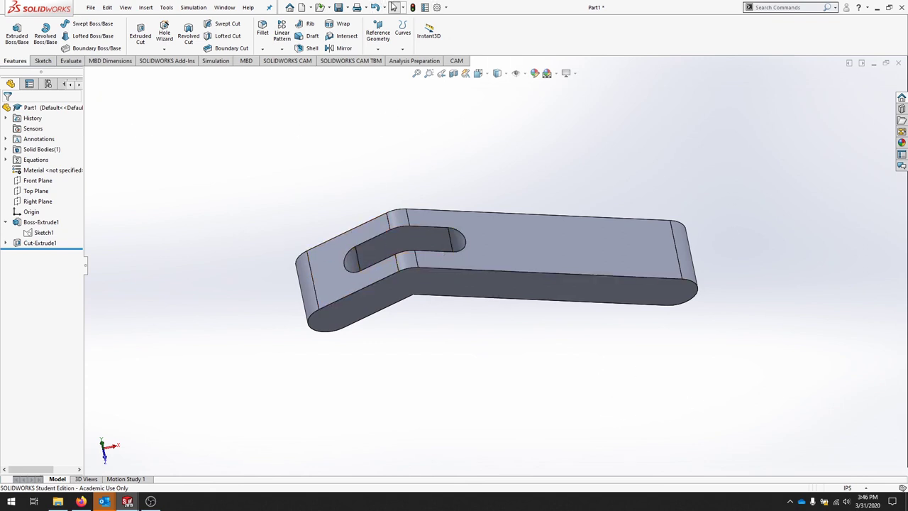
{"action": "middle_click_drag", "start_coordinate": [494, 377], "coordinate": [479, 364]}
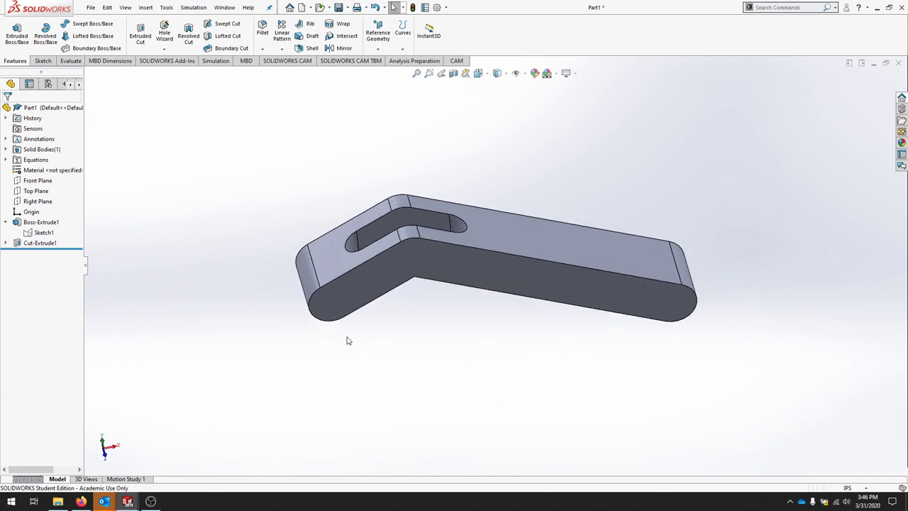
In Equations, set radiusPart to .5 and tableLength to 1.5, then apply.
{"action": "left_click", "coordinate": [167, 8]}
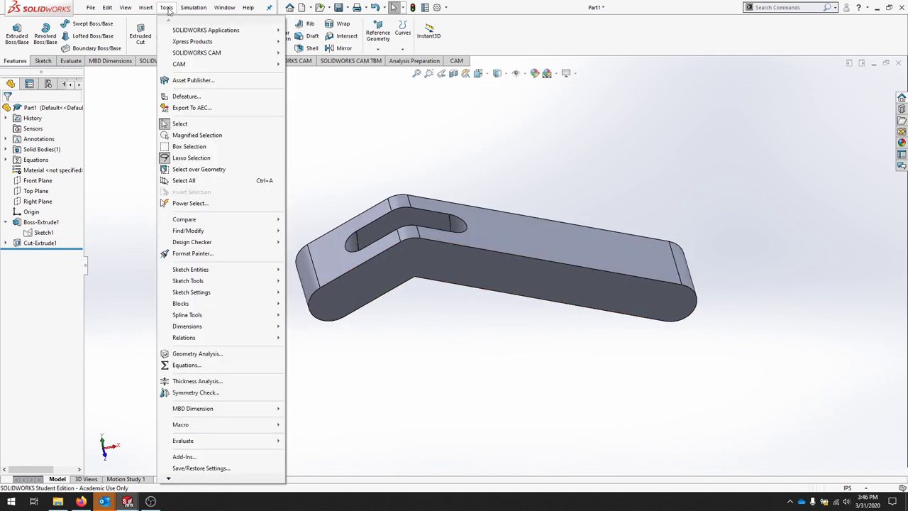
{"action": "left_click", "coordinate": [206, 365]}
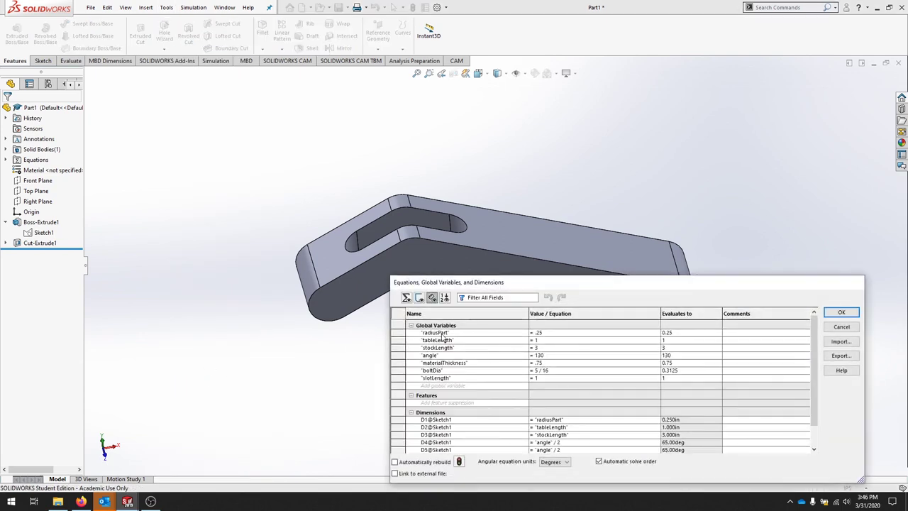
{"action": "left_click", "coordinate": [551, 333]}
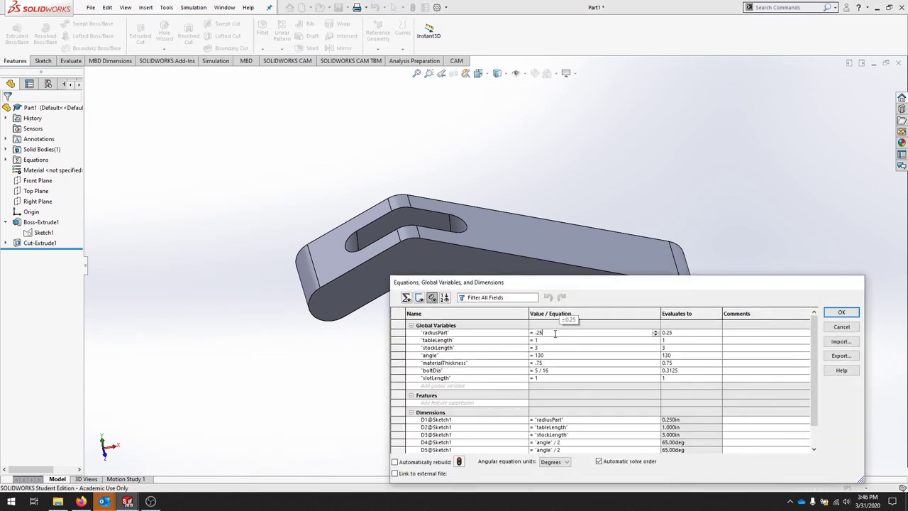
{"action": "key", "text": "BackSpace"}
{"action": "key", "text": "BackSpace"}
{"action": "type", "text": "5"}
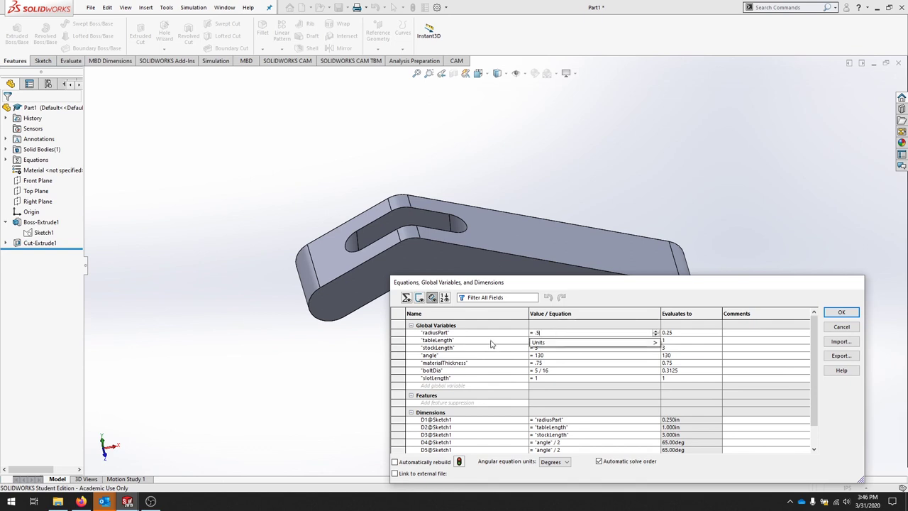
{"action": "key", "text": "Return"}
{"action": "left_click", "coordinate": [541, 341]}
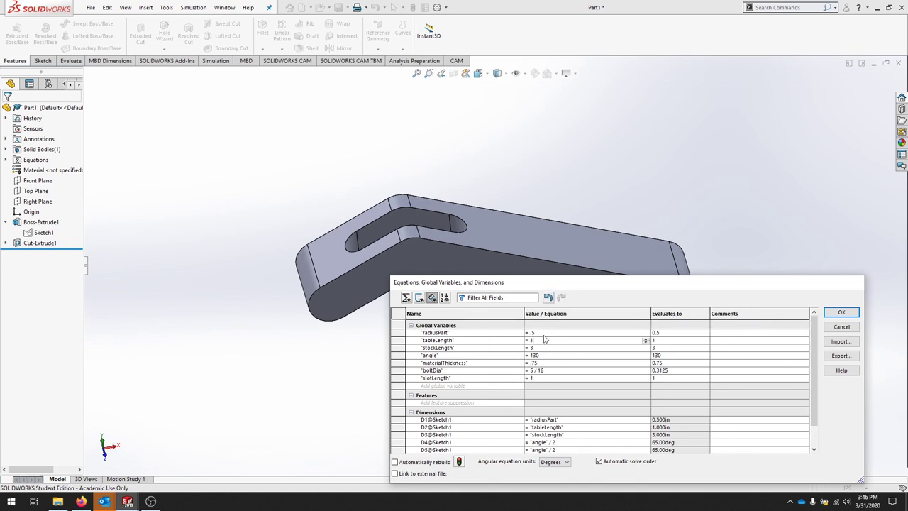
{"action": "key", "text": "BackSpace"}
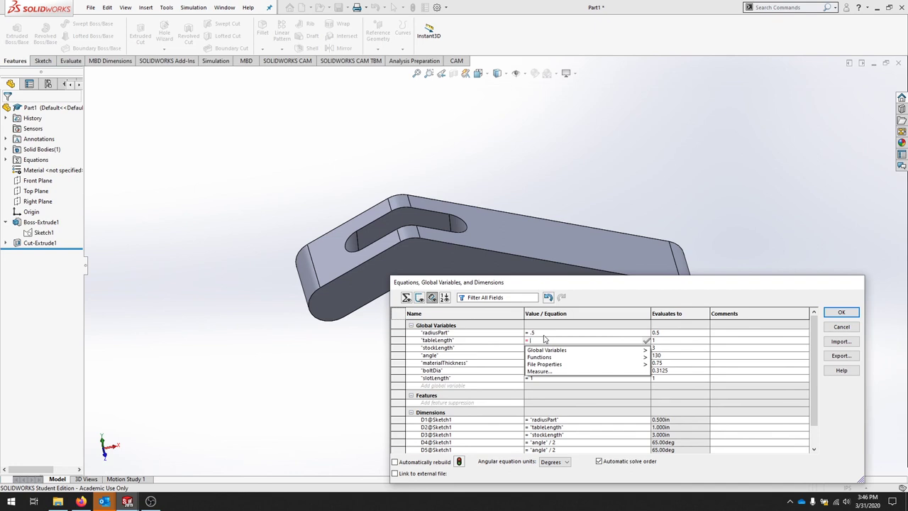
{"action": "type", "text": "1.5"}
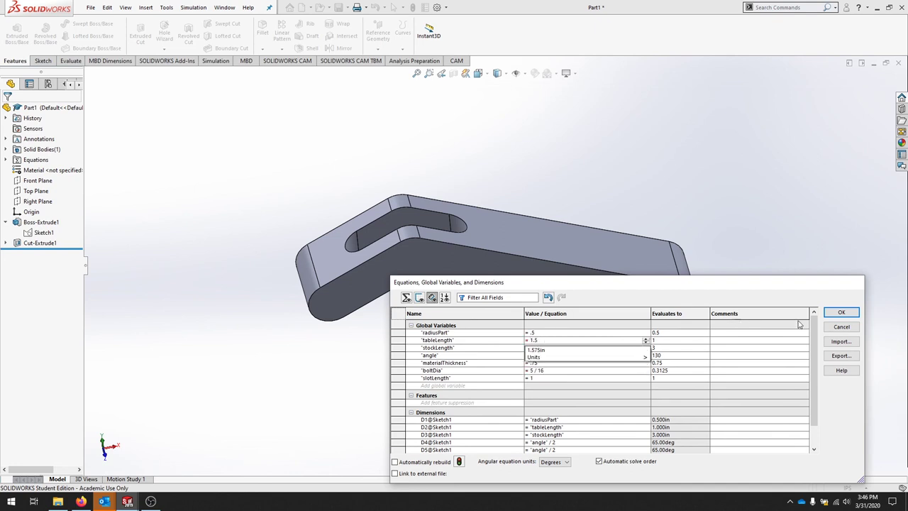
{"action": "left_click", "coordinate": [842, 313]}
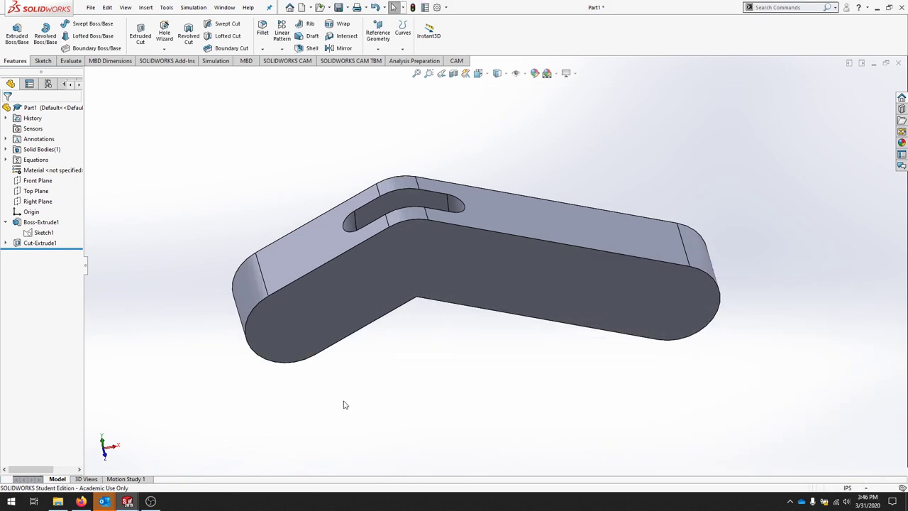
Orbit to the underside, then reset radiusPart to .25 in Equations.
{"action": "mouse_move", "coordinate": [547, 373]}
{"action": "middle_mouse_down"}
{"action": "mouse_move", "coordinate": [554, 366]}
{"action": "mouse_move", "coordinate": [525, 307]}
{"action": "mouse_move", "coordinate": [537, 209]}
{"action": "mouse_move", "coordinate": [493, 367]}
{"action": "mouse_move", "coordinate": [574, 442]}
{"action": "mouse_move", "coordinate": [543, 455]}
{"action": "mouse_move", "coordinate": [486, 379]}
{"action": "middle_mouse_up"}
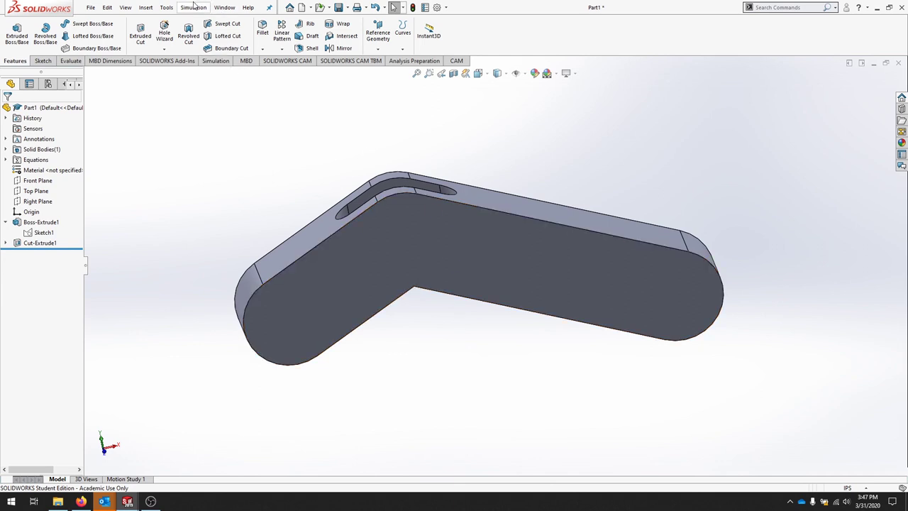
{"action": "left_click", "coordinate": [167, 8]}
{"action": "left_click", "coordinate": [217, 364]}
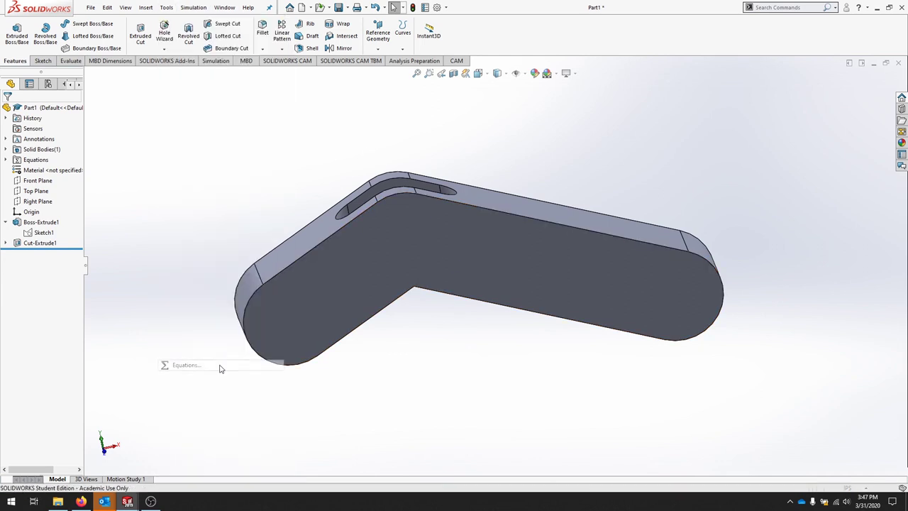
{"action": "left_click", "coordinate": [554, 332]}
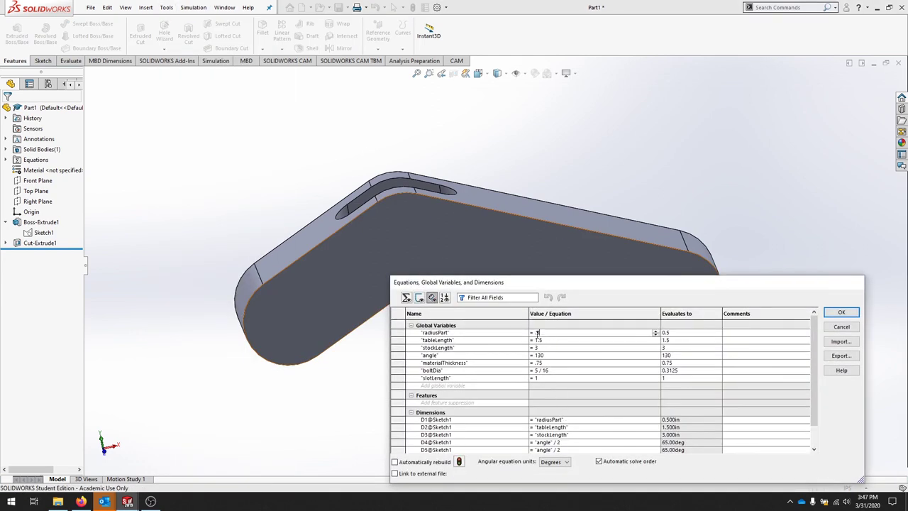
{"action": "key", "text": "BackSpace"}
{"action": "type", "text": "25"}
{"action": "key", "text": "Return"}
Set boltDia to .25 and tableLength to 1, apply, and view the restored arm.
{"action": "left_click", "coordinate": [550, 341]}
{"action": "key", "text": "BackSpace"}
{"action": "key", "text": "BackSpace"}
{"action": "key", "text": "BackSpace"}
{"action": "type", "text": "2"}
{"action": "key", "text": "Return"}
{"action": "left_click", "coordinate": [556, 371]}
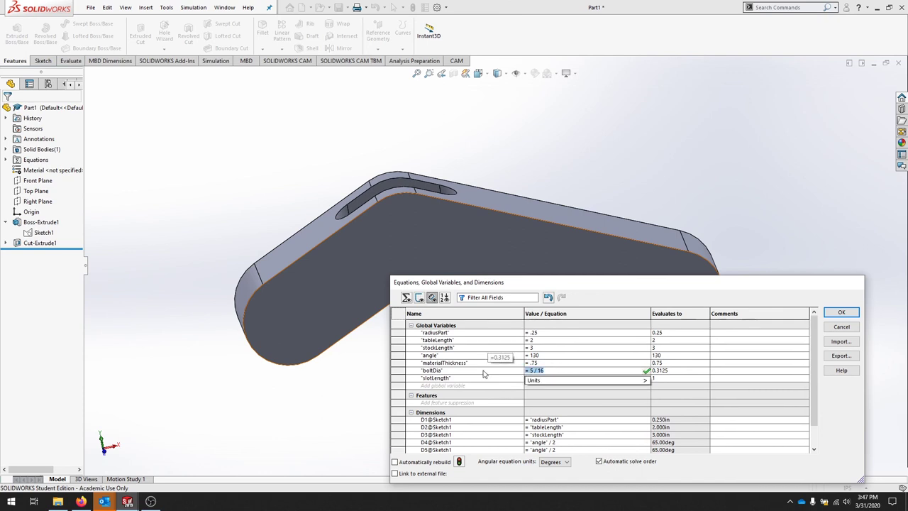
{"action": "type", "text": ".25"}
{"action": "key", "text": "Return"}
{"action": "left_click", "coordinate": [545, 340]}
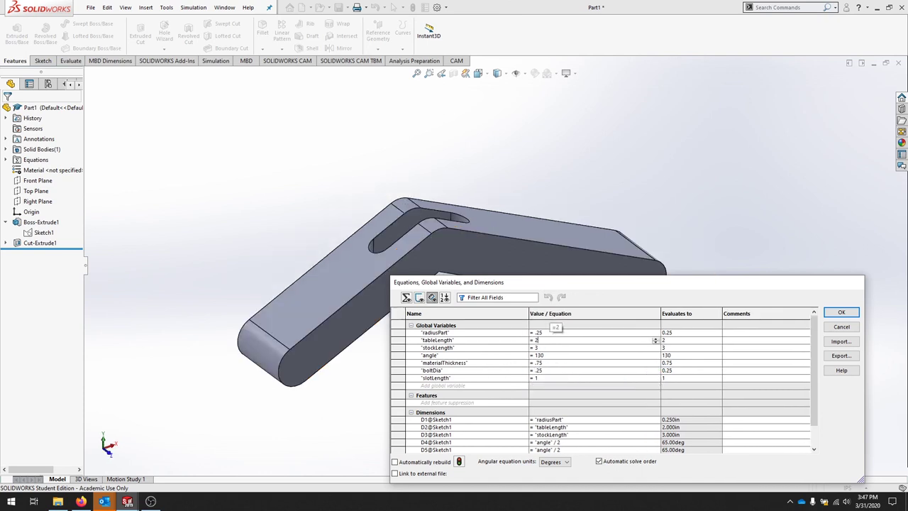
{"action": "key", "text": "BackSpace"}
{"action": "type", "text": "1"}
{"action": "left_click", "coordinate": [831, 314]}
{"action": "mouse_move", "coordinate": [548, 333]}
{"action": "middle_mouse_down"}
{"action": "mouse_move", "coordinate": [567, 282]}
{"action": "mouse_move", "coordinate": [517, 304]}
{"action": "mouse_move", "coordinate": [475, 210]}
{"action": "middle_mouse_up"}
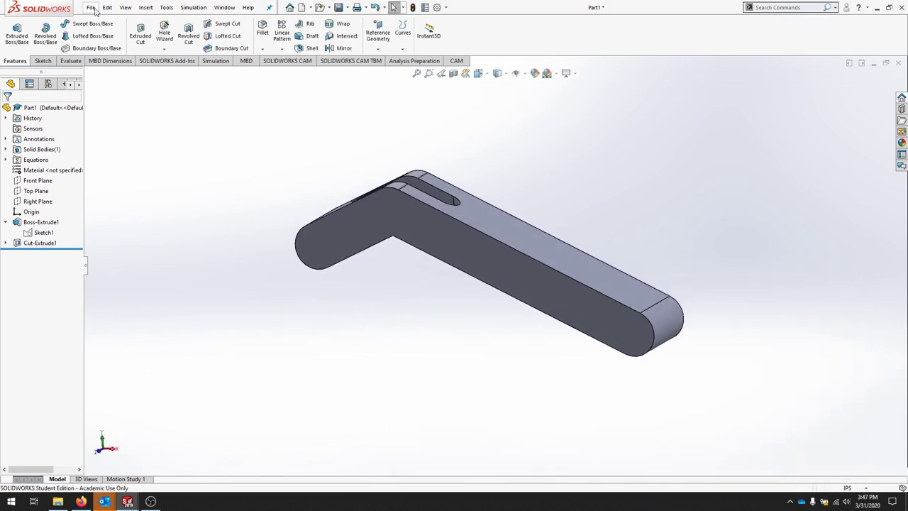